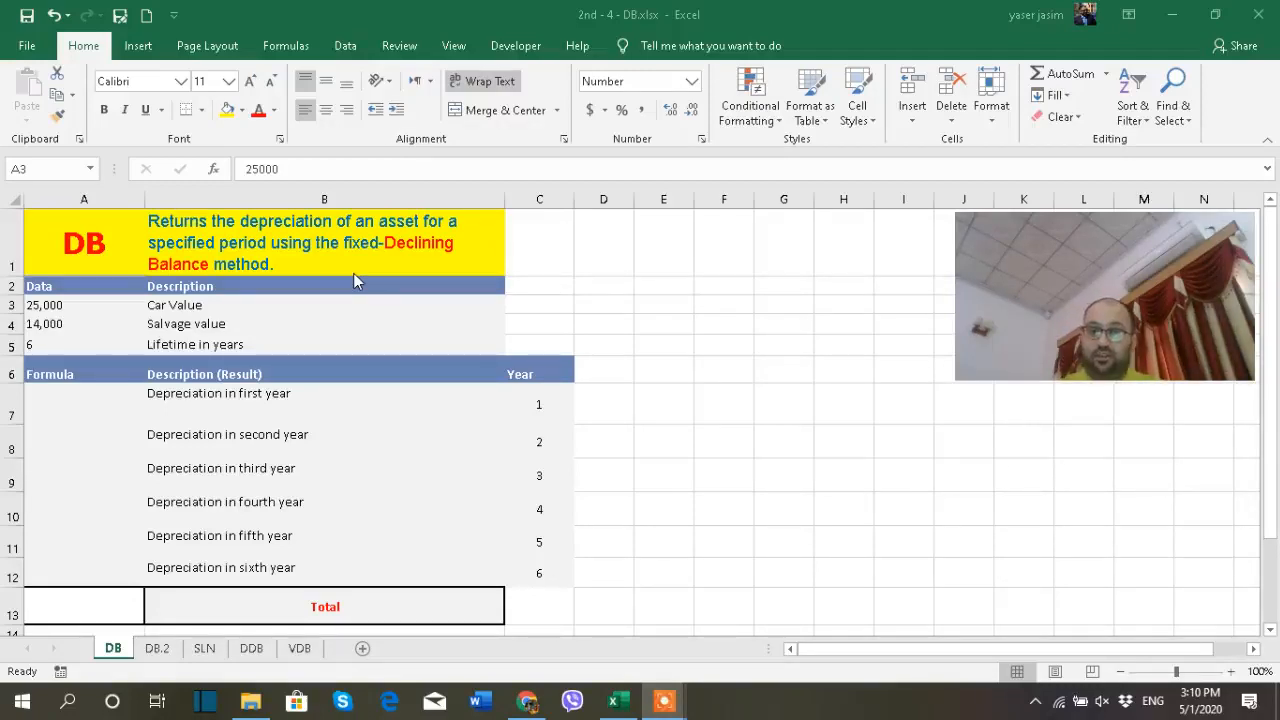
- Compare the straight-line layout on the SLN sheet with the declining-balance layout on the DB sheet
click(206, 652)
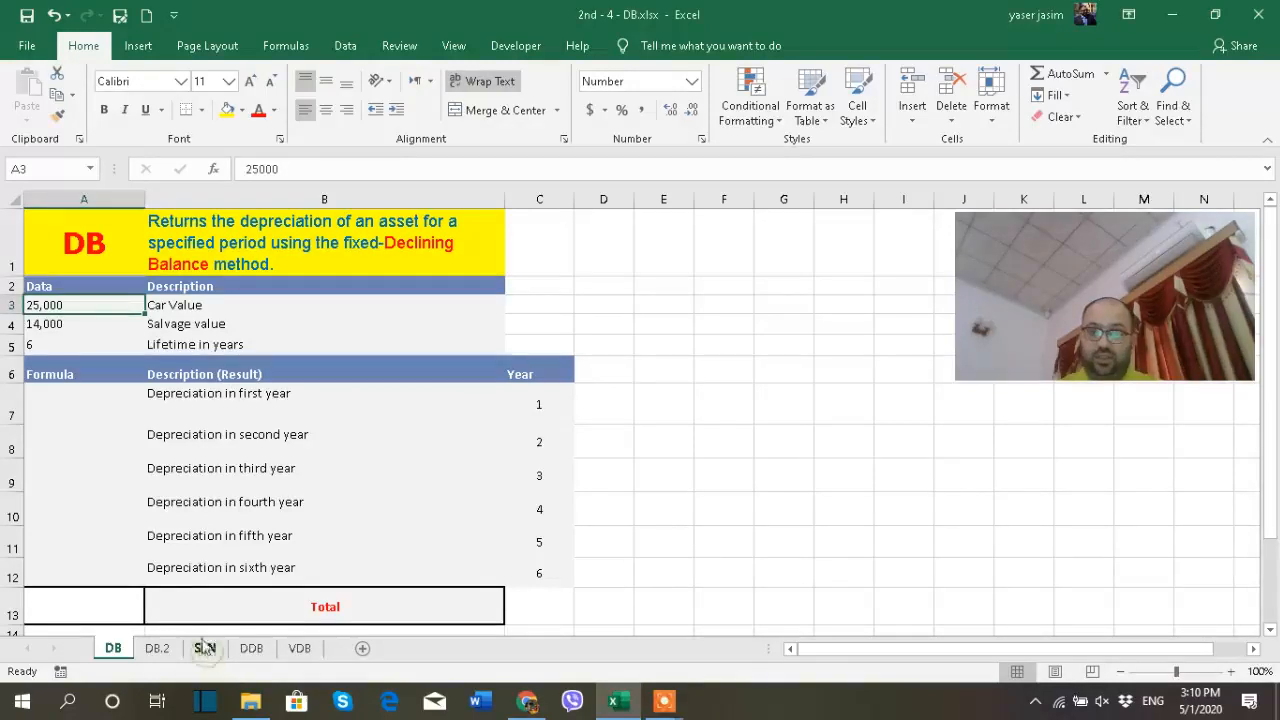
click(206, 651)
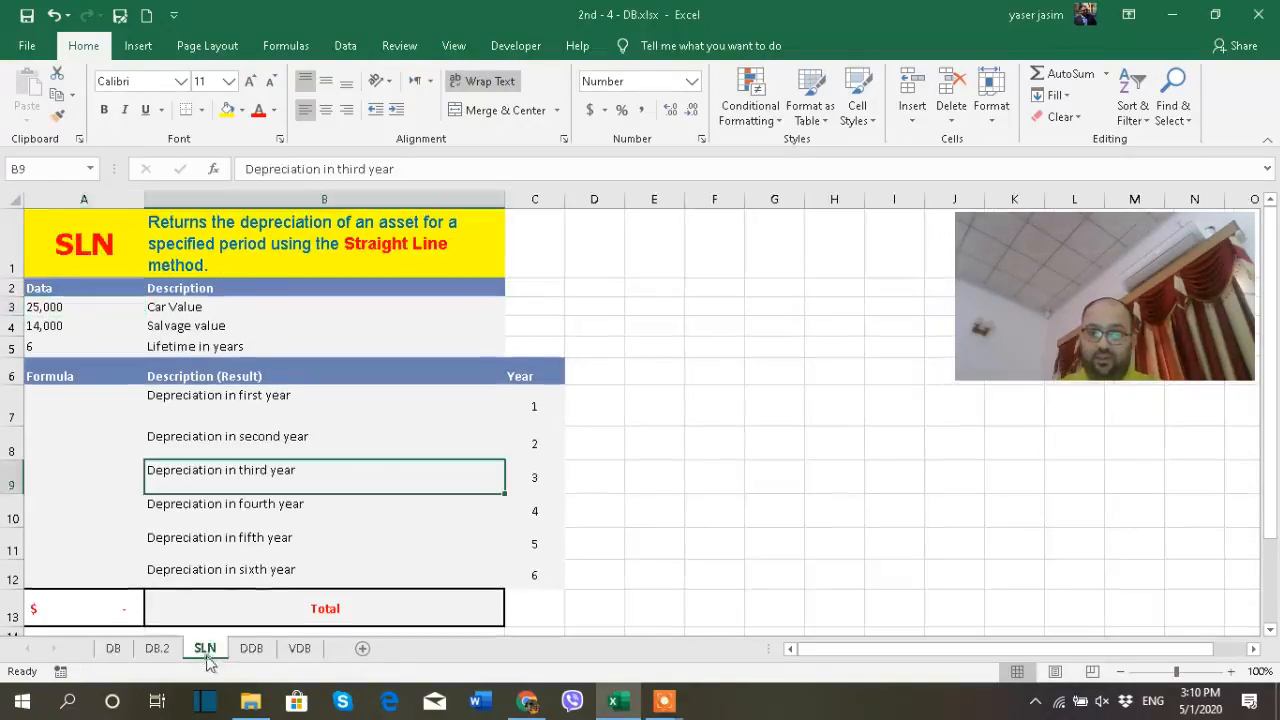
click(114, 649)
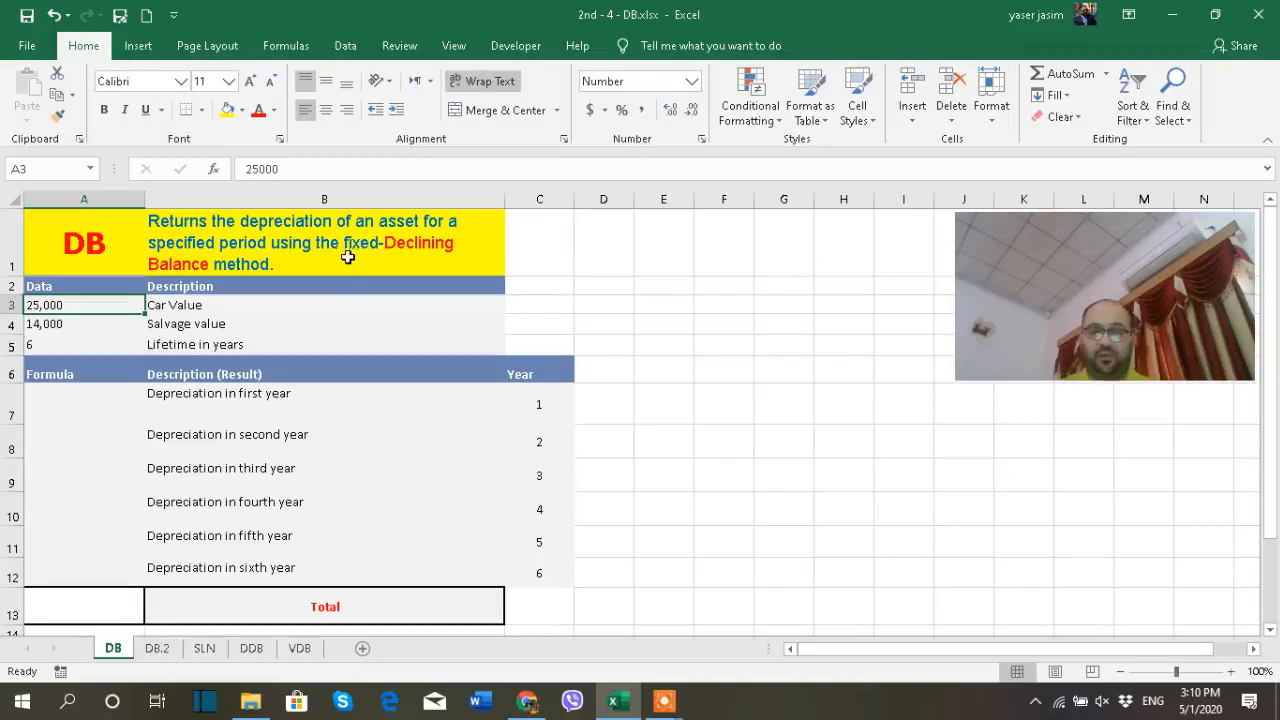
click(204, 648)
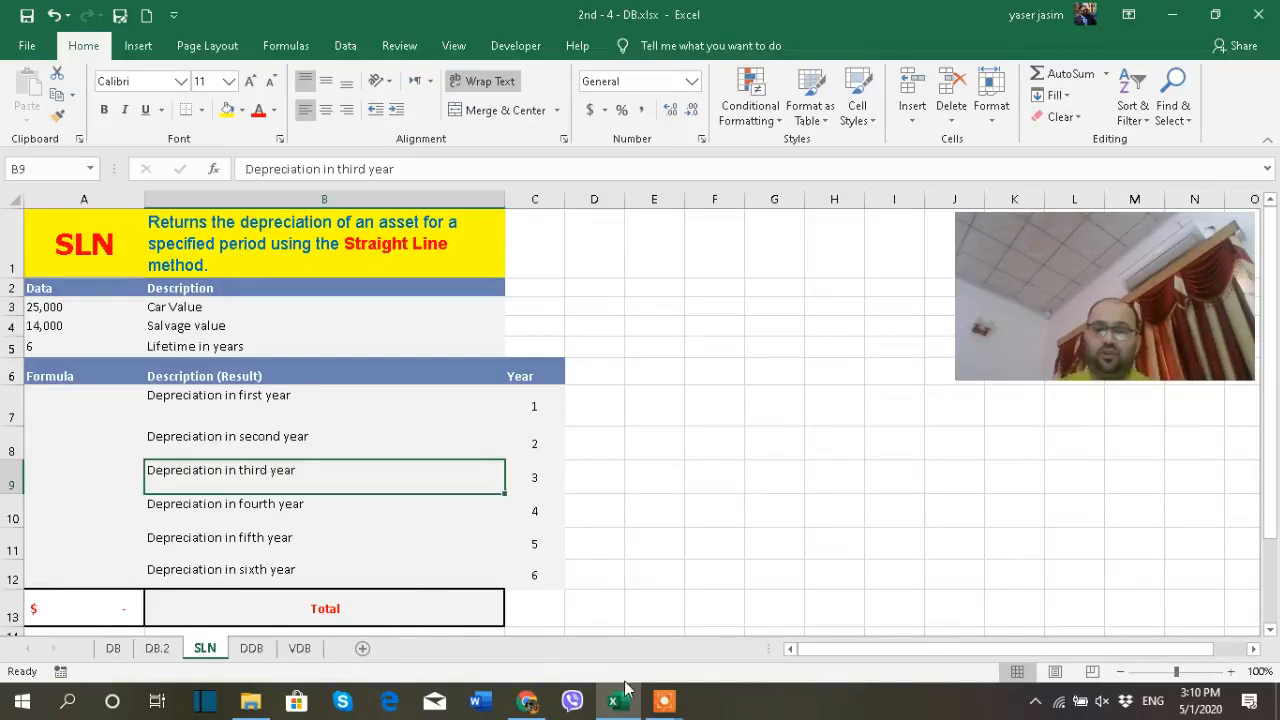
mouse_move(621, 704)
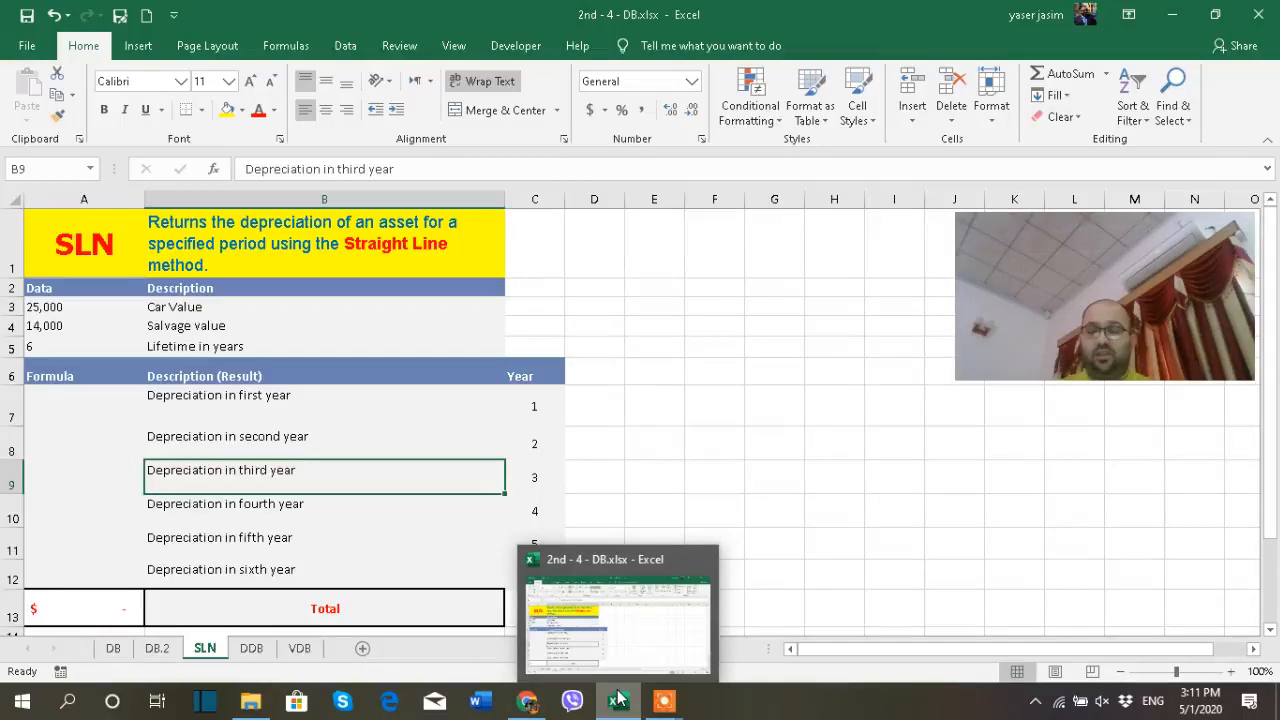
click(664, 700)
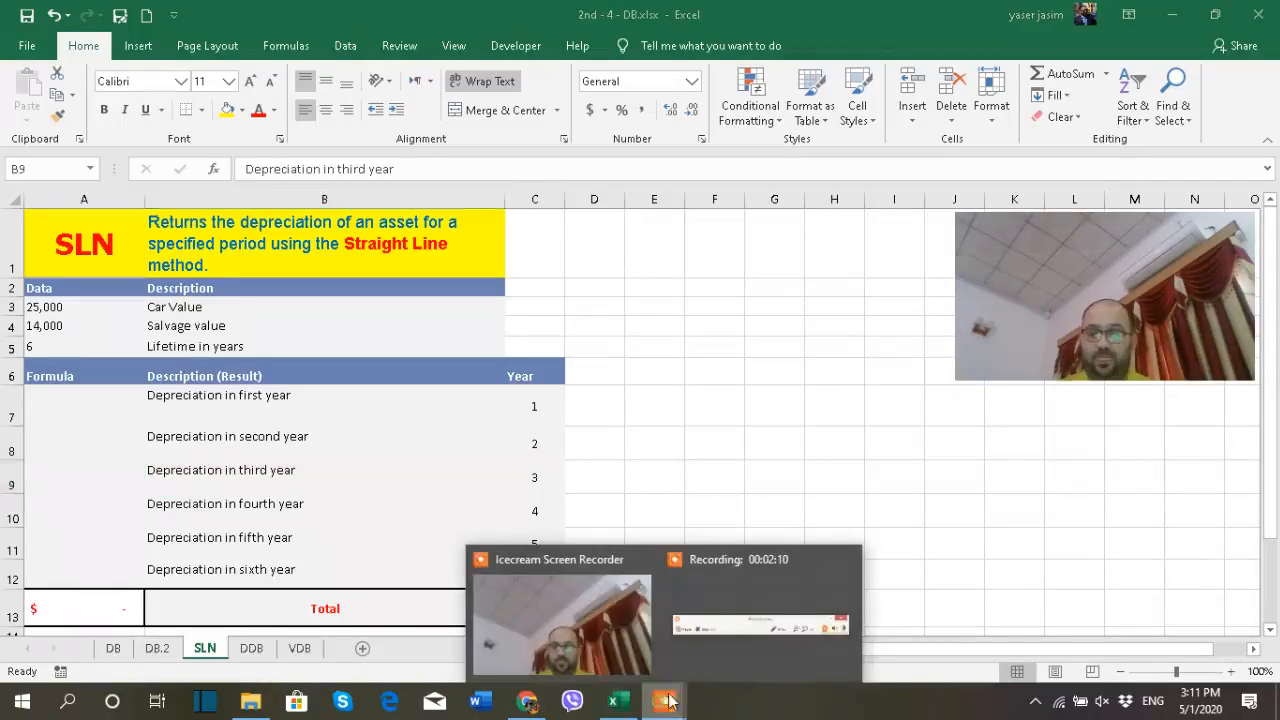
click(727, 626)
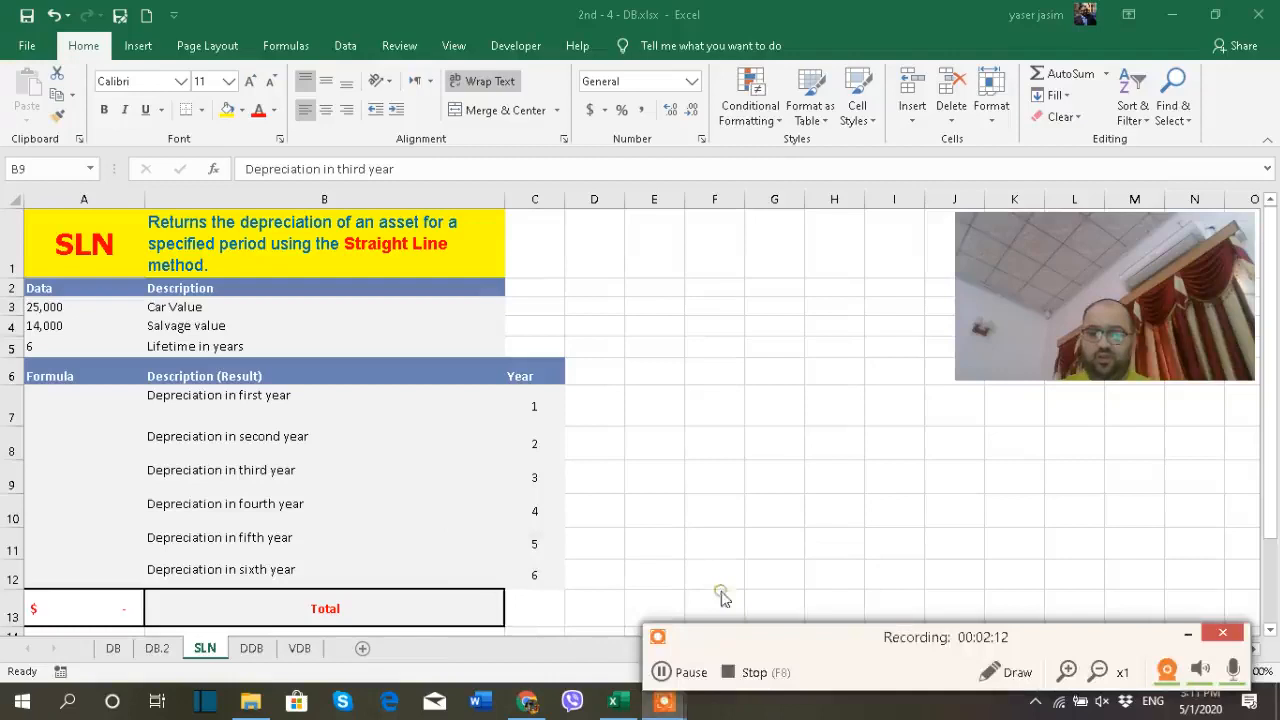
click(690, 676)
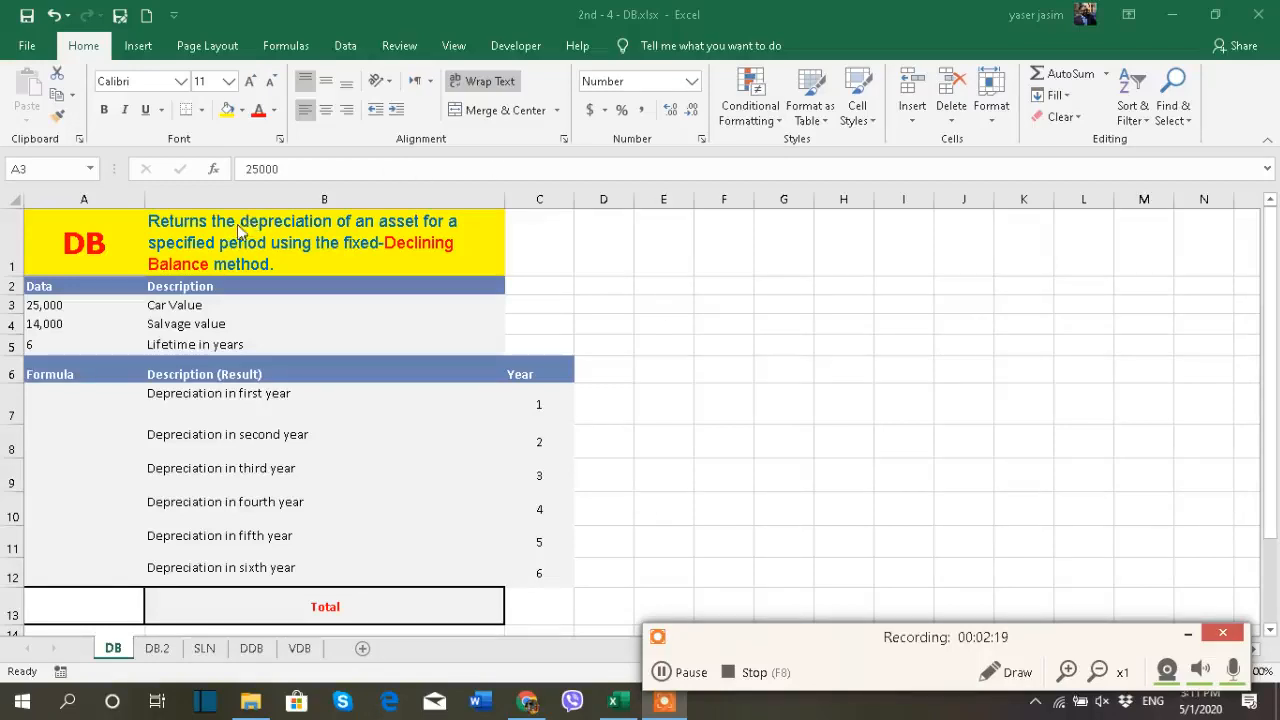
click(1187, 633)
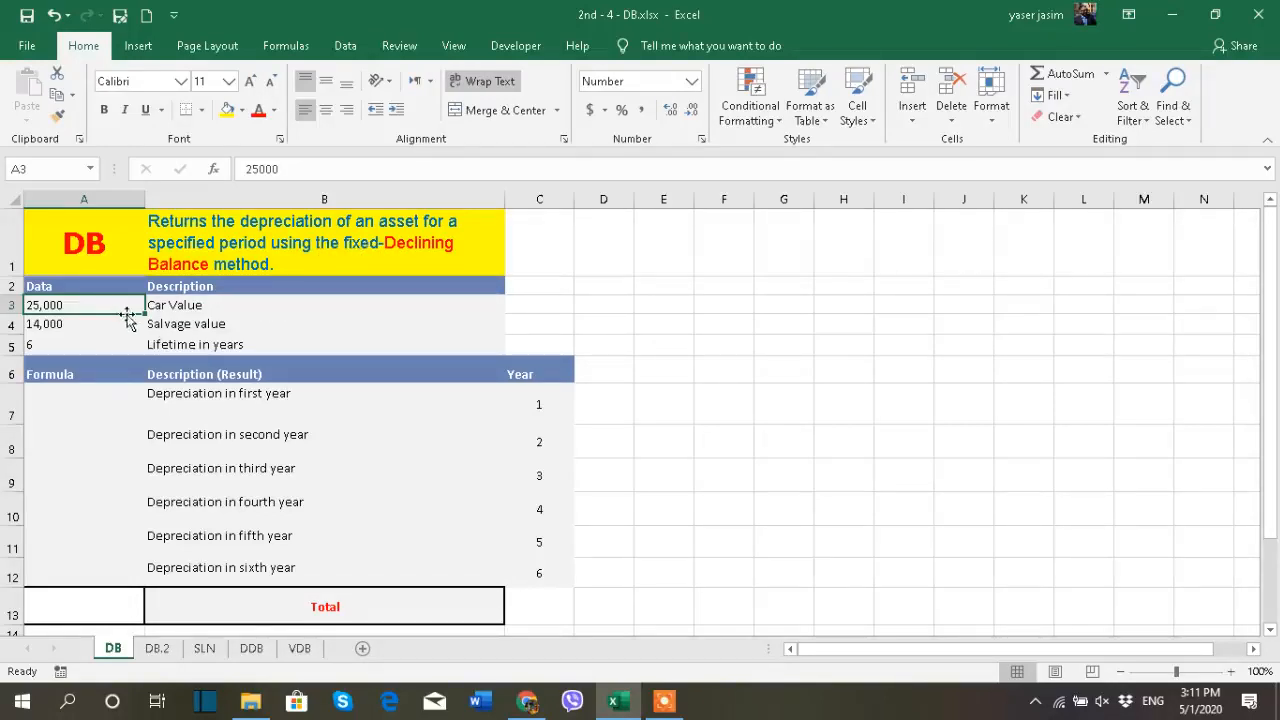
- Change the description in cell B3 of the DB sheet to "Car Initial Cost"
double_click(214, 305)
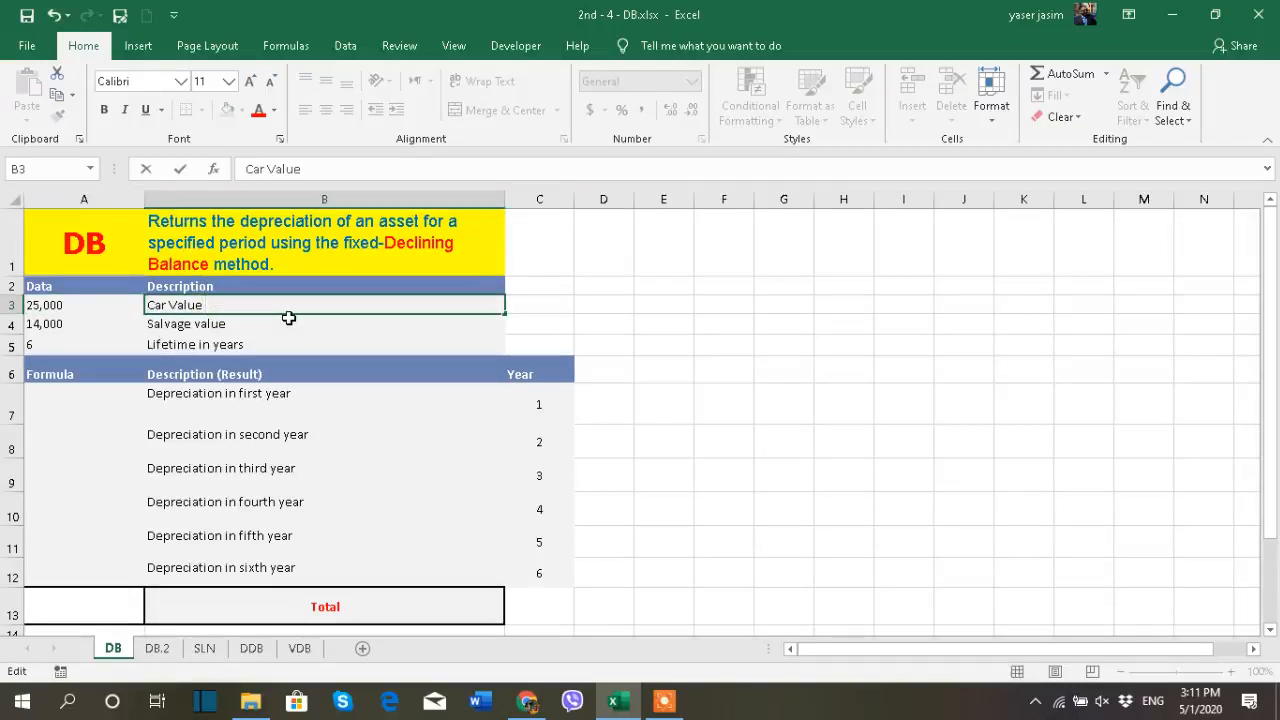
key(BackSpace)
key(BackSpace)
key(BackSpace)
key(BackSpace)
key(BackSpace)
key(BackSpace)
key(BackSpace)
text(cost)
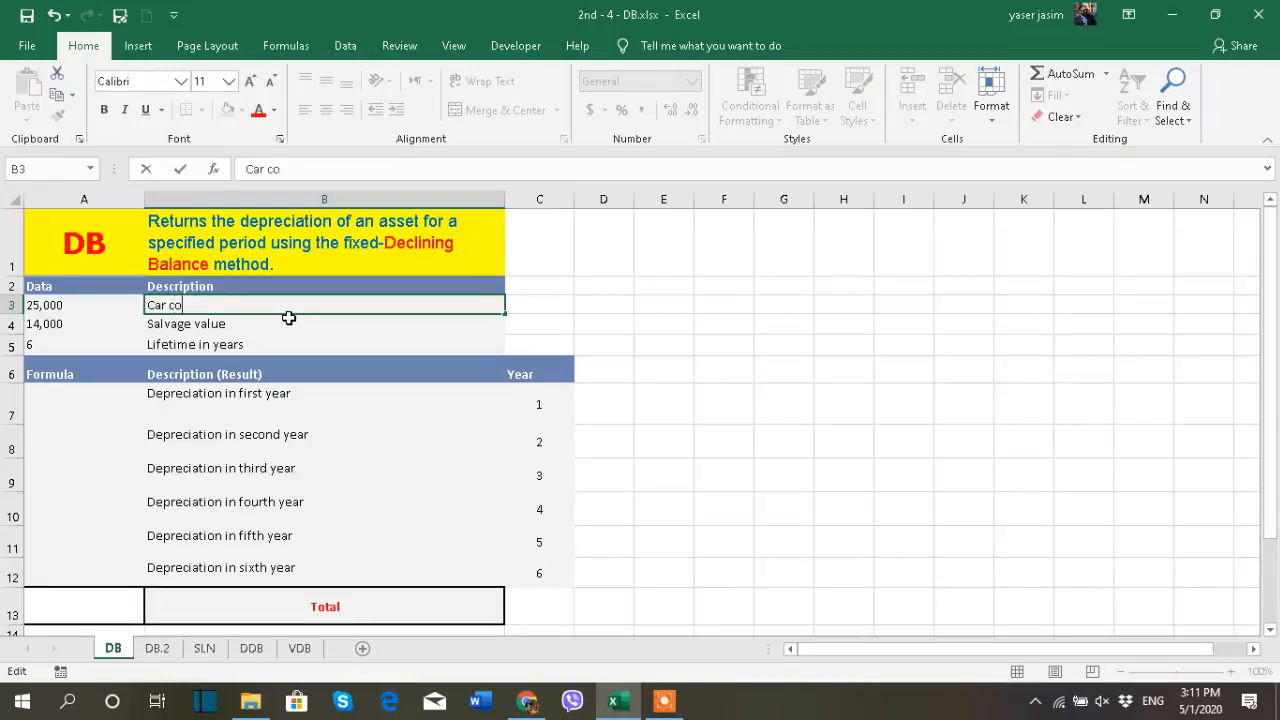
key(BackSpace)
key(BackSpace)
key(BackSpace)
key(BackSpace)
key(BackSpace)
key(BackSpace)
key(BackSpace)
key(BackSpace)
text(Initial C)
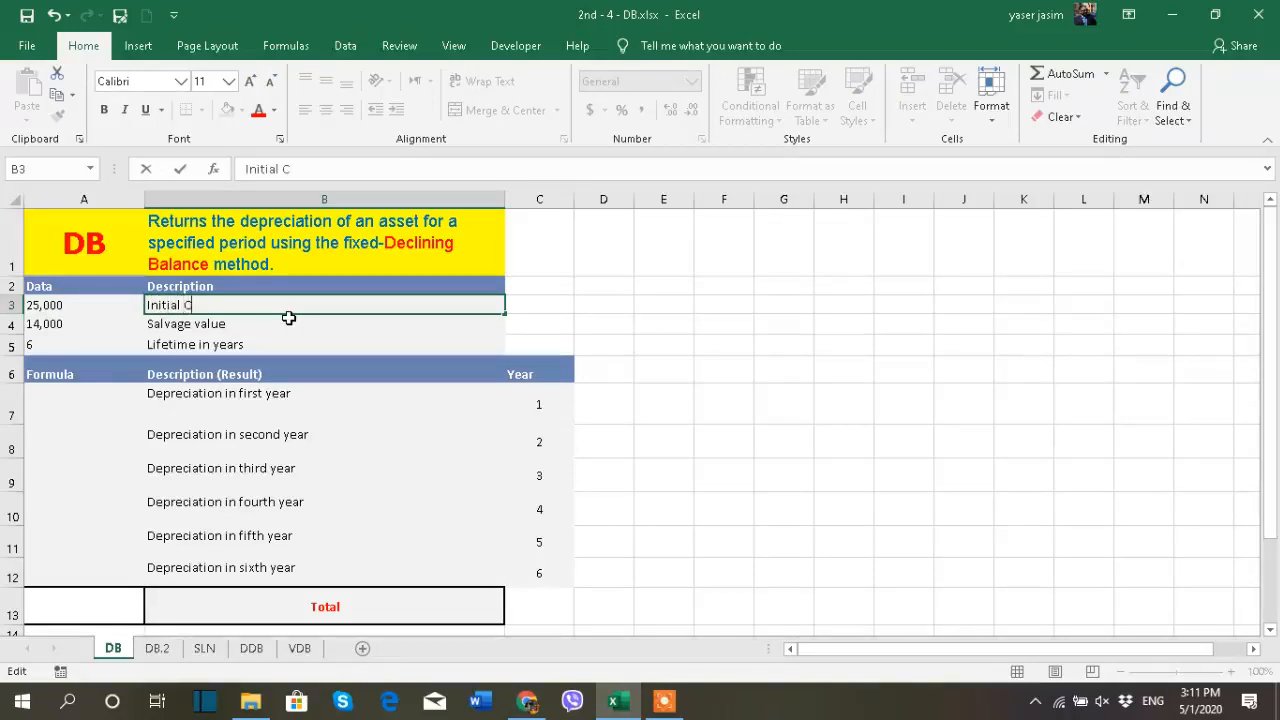
text(ost)
key(BackSpace)
key(BackSpace)
key(BackSpace)
key(BackSpace)
key(BackSpace)
key(BackSpace)
key(BackSpace)
key(BackSpace)
key(BackSpace)
key(BackSpace)
key(BackSpace)
key(BackSpace)
text(Car Cost)
key(BackSpace)
key(BackSpace)
key(BackSpace)
key(BackSpace)
text(Initial Cost)
click(604, 304)
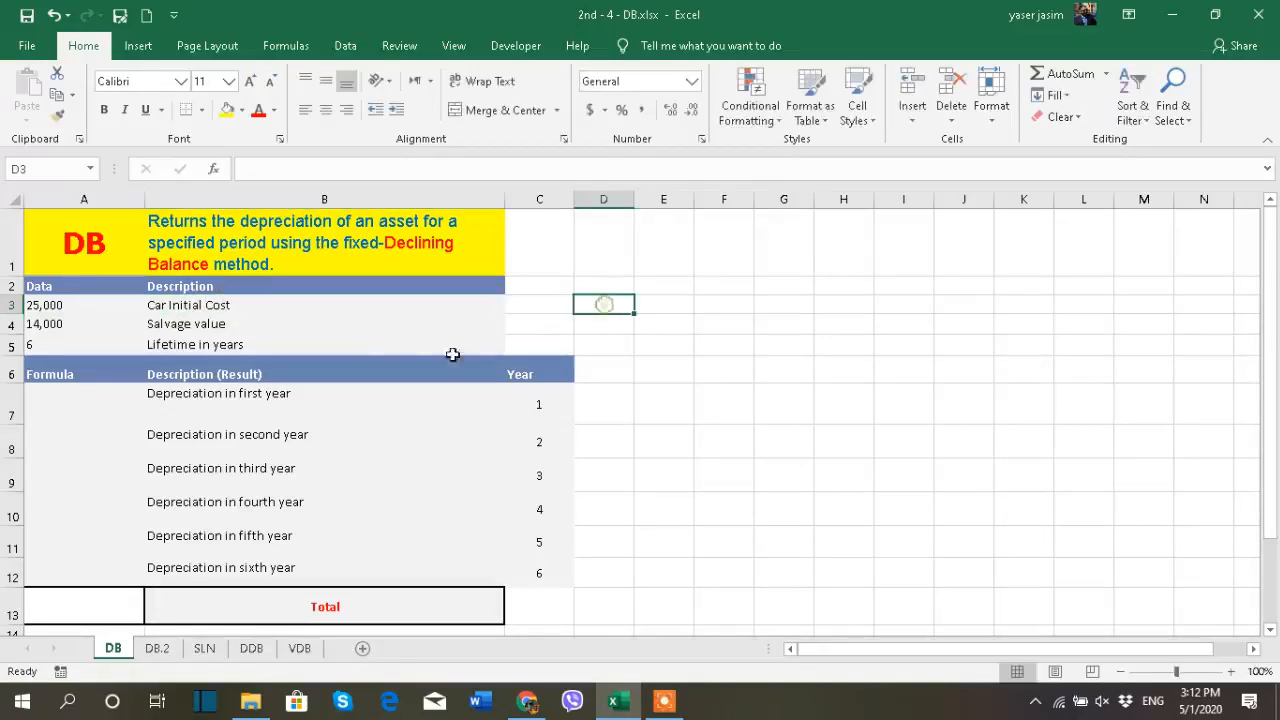
- Review the cost, salvage and lifetime inputs in A3:A5, the yearly depreciation rows 7 to 12 and the Total row
click(62, 305)
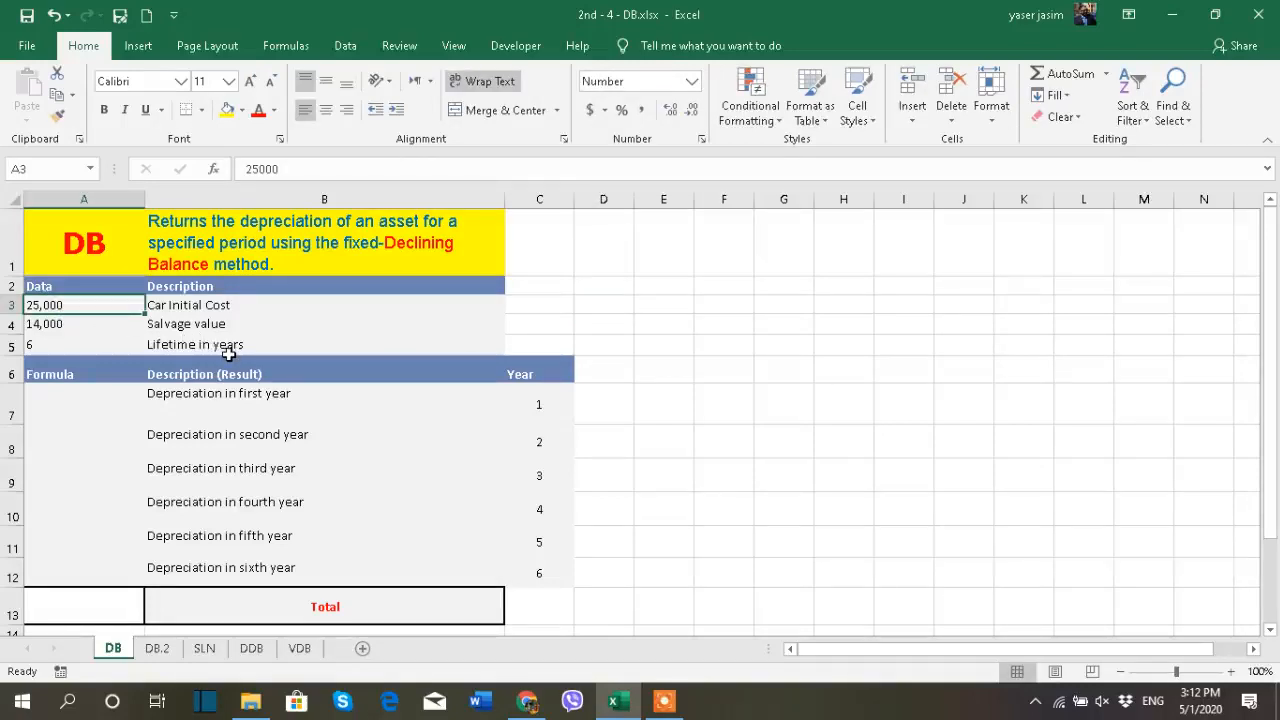
click(94, 330)
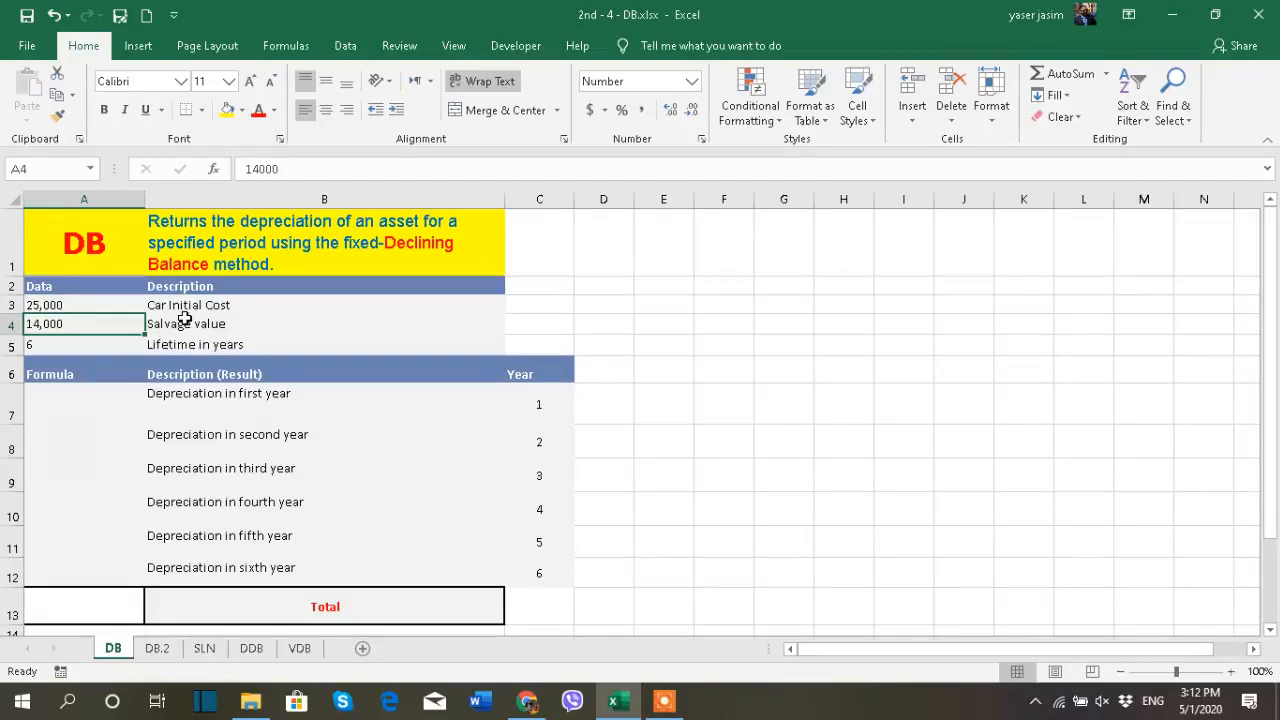
click(99, 341)
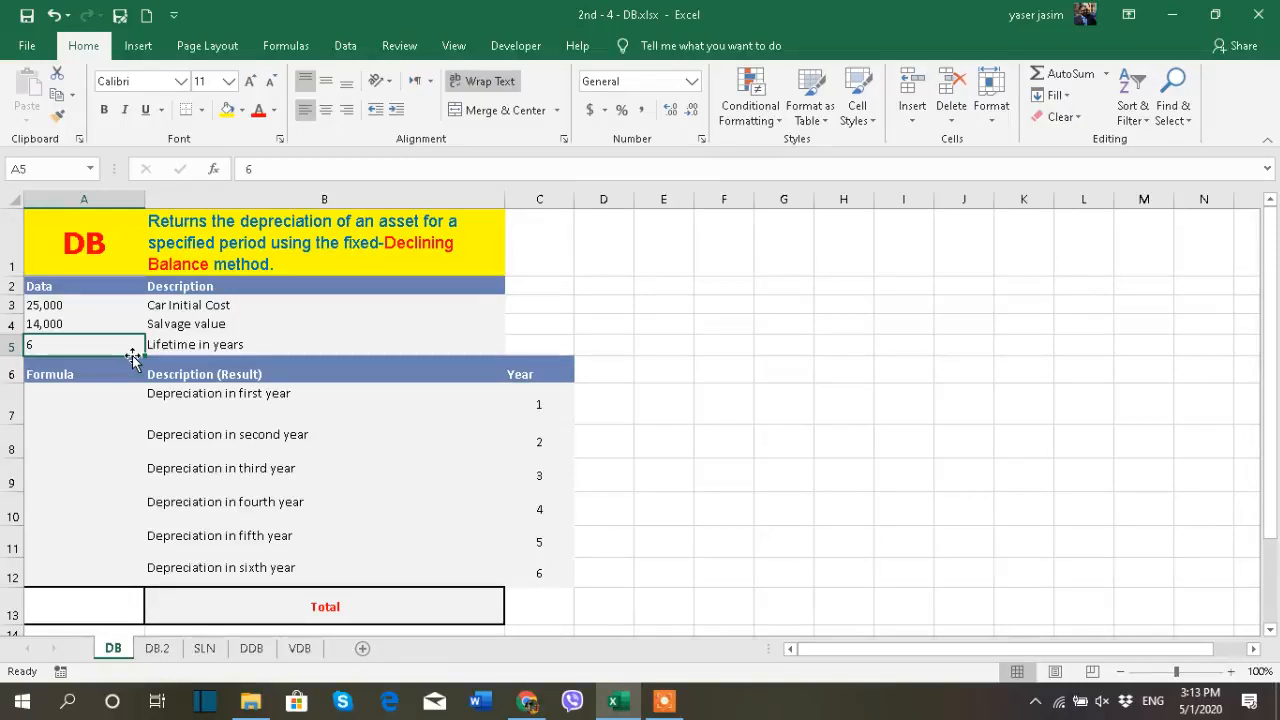
click(120, 402)
click(119, 438)
click(116, 476)
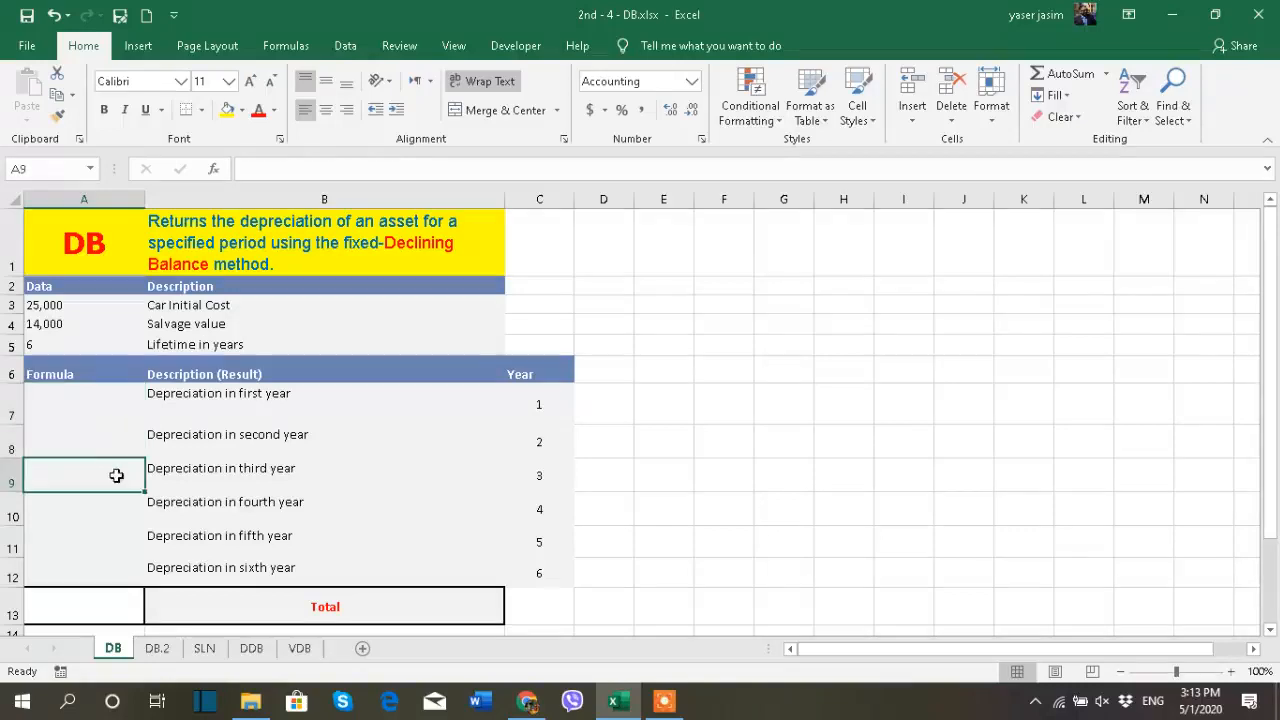
click(109, 512)
click(109, 544)
click(109, 577)
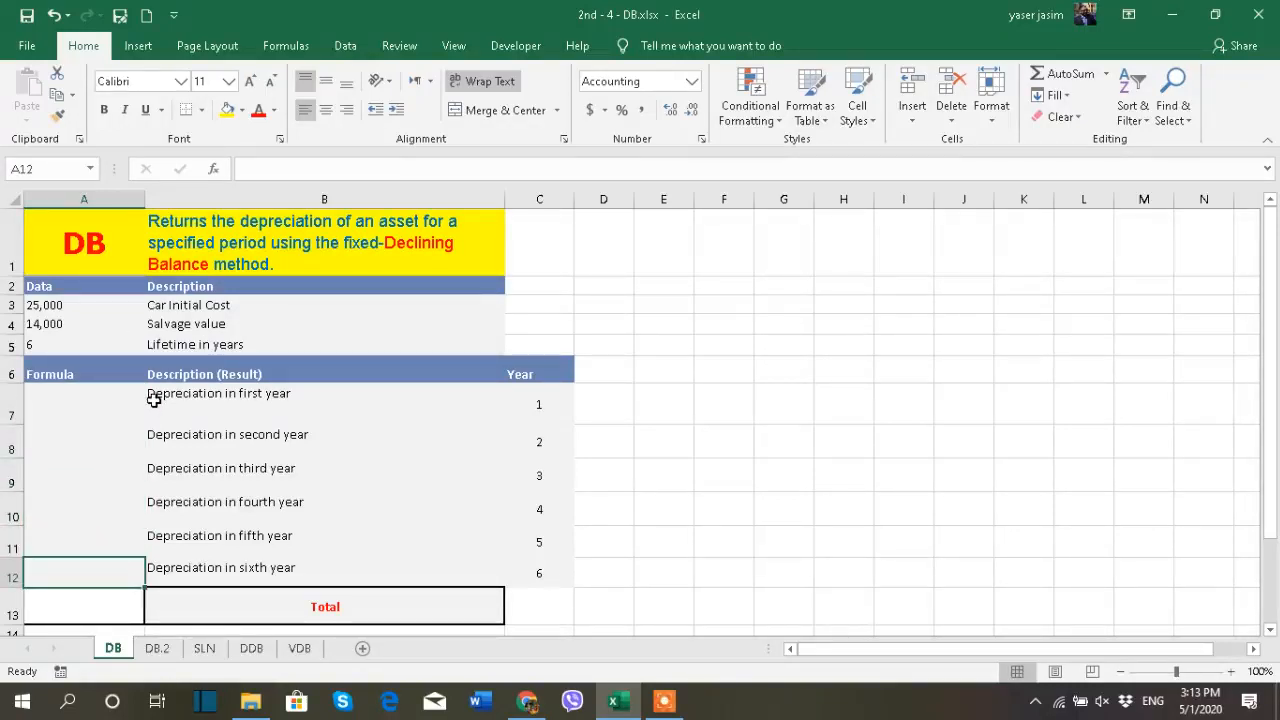
click(522, 398)
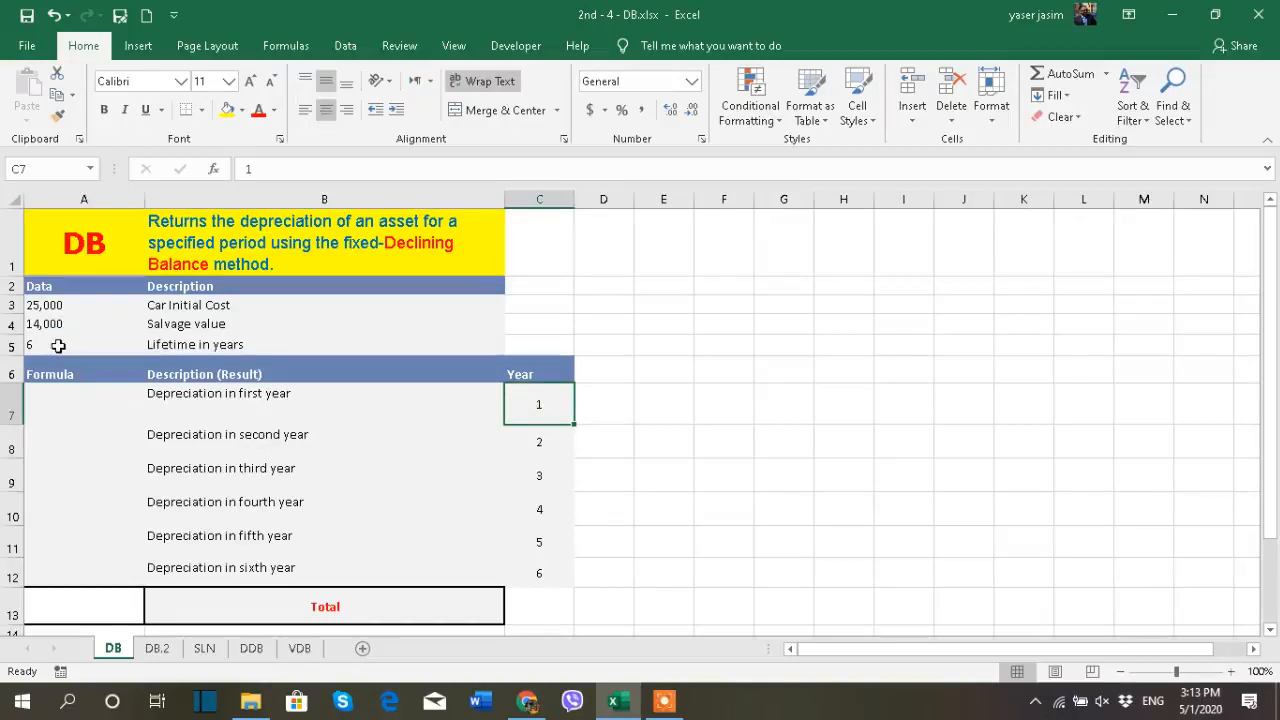
click(57, 345)
click(123, 401)
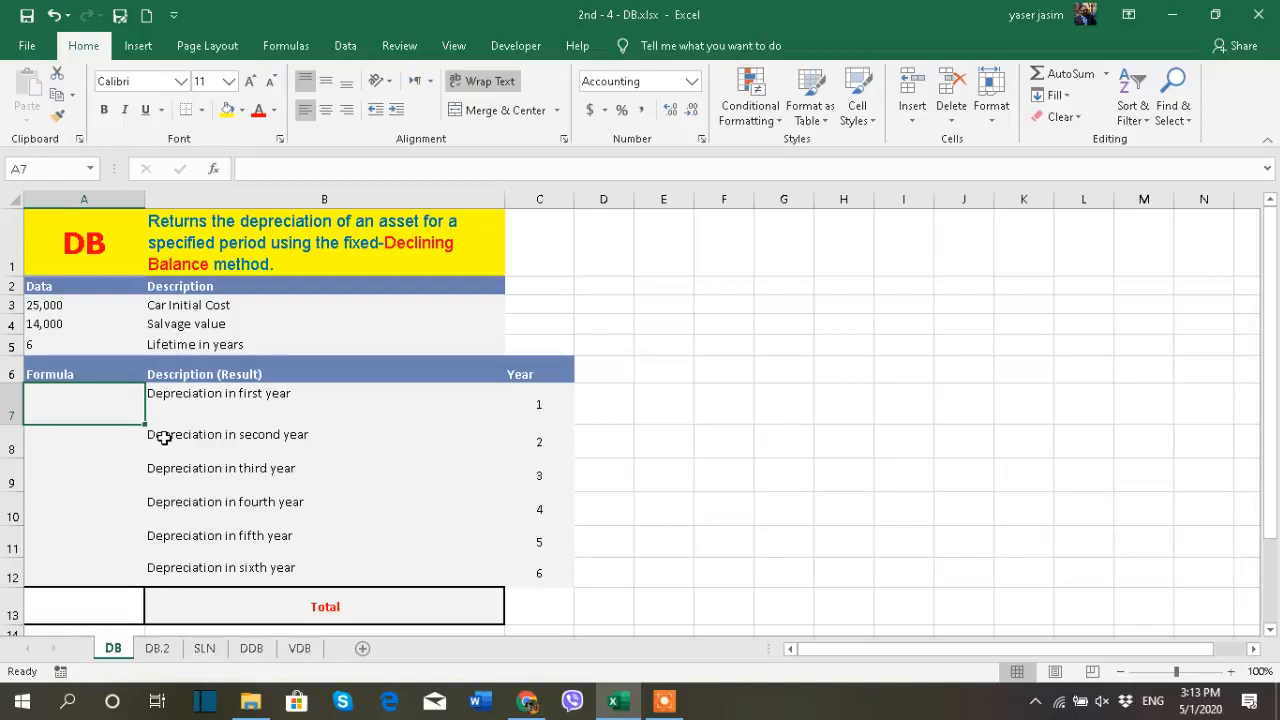
click(103, 446)
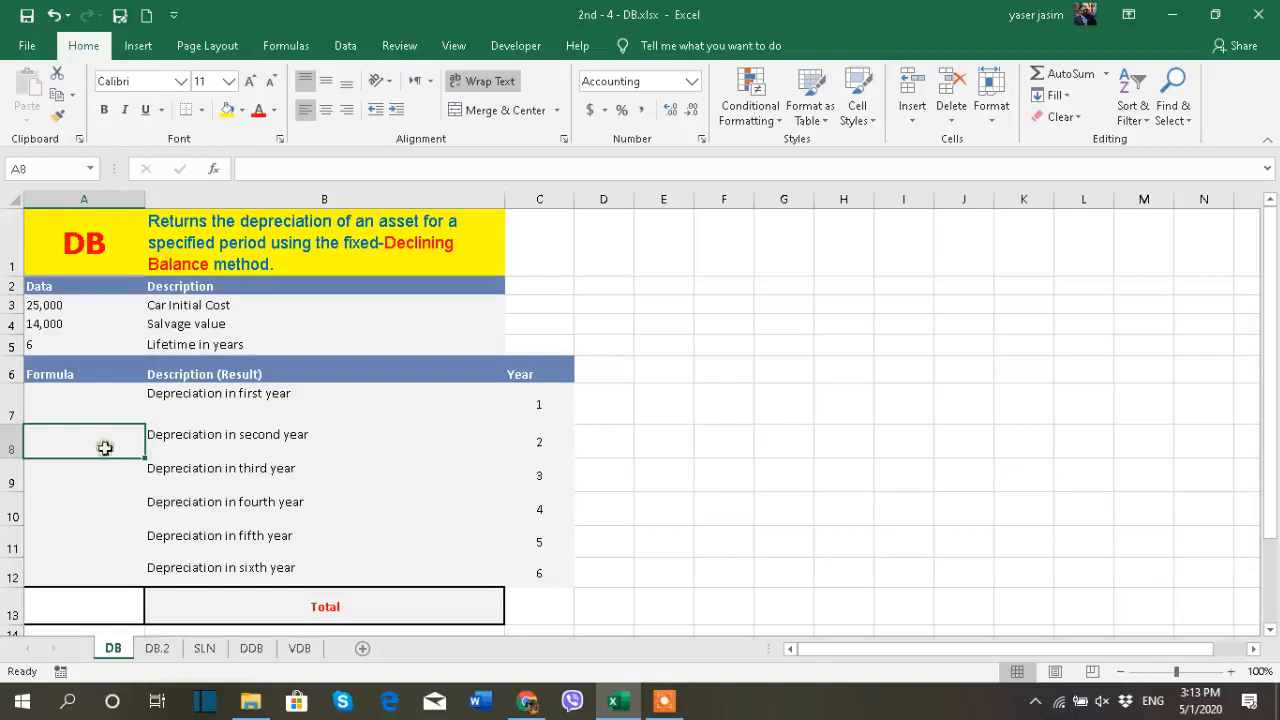
click(107, 480)
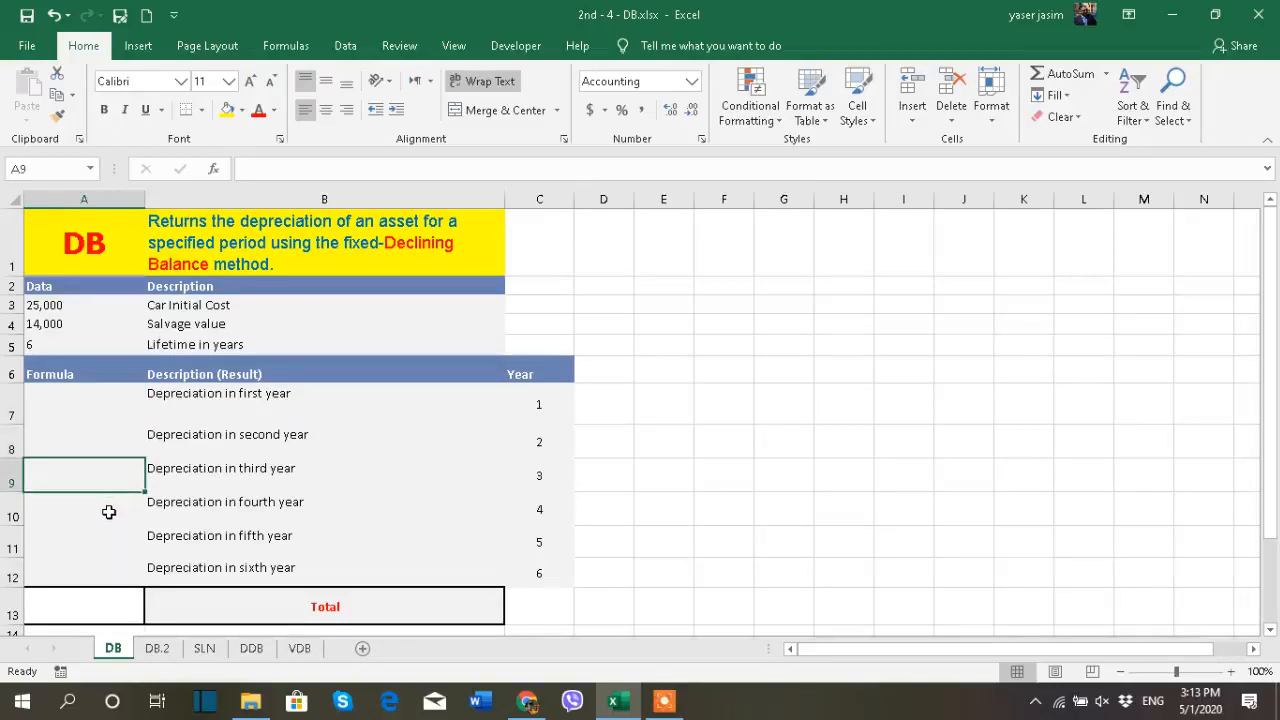
click(183, 512)
click(184, 540)
click(188, 571)
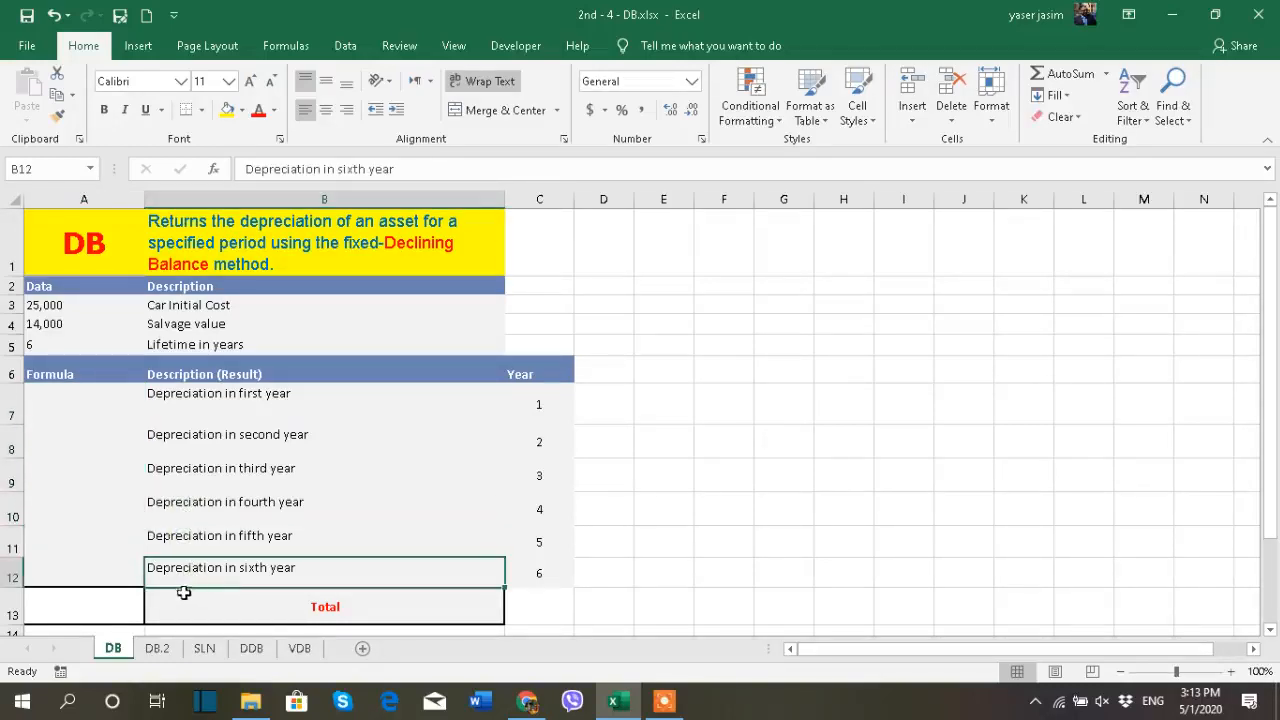
click(100, 606)
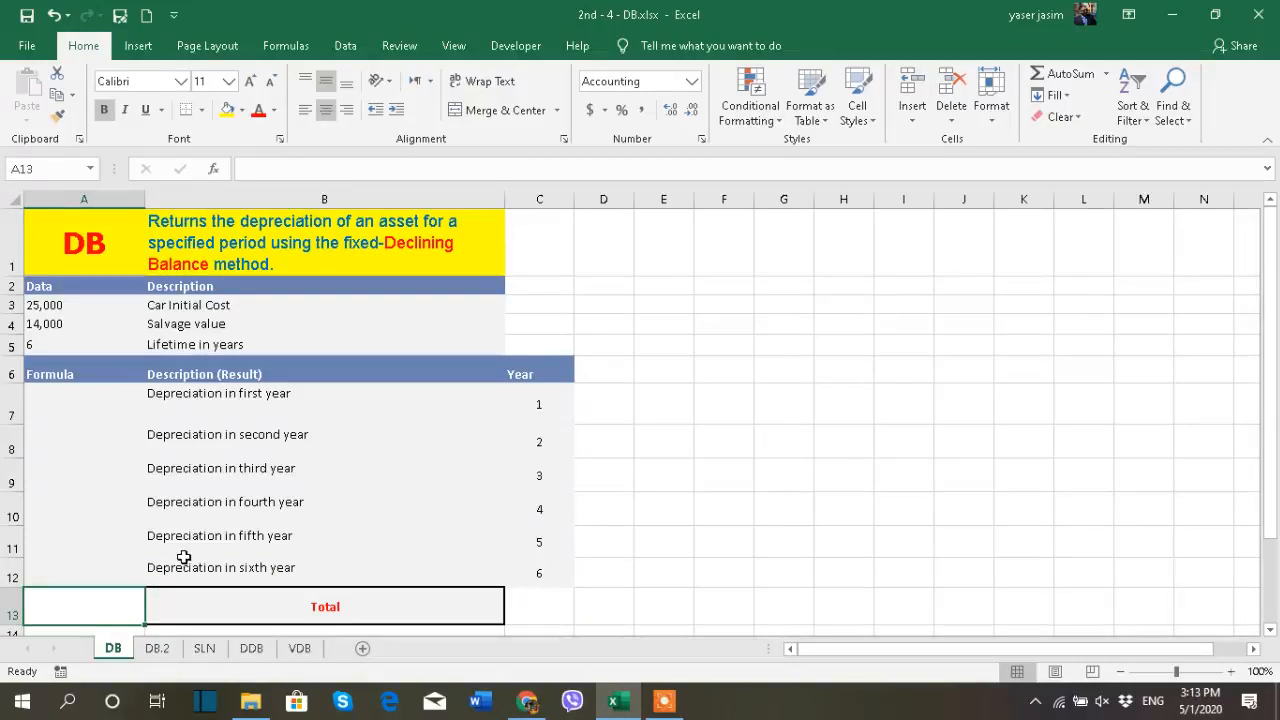
click(76, 405)
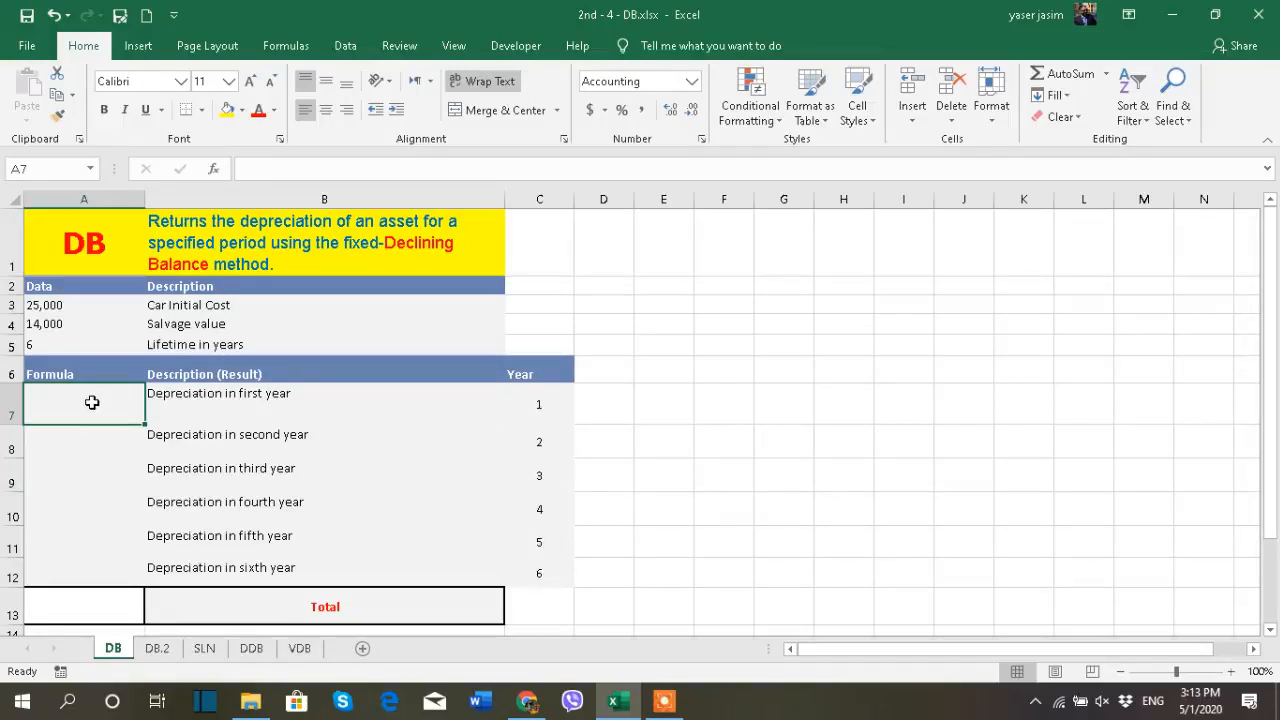
text(=)
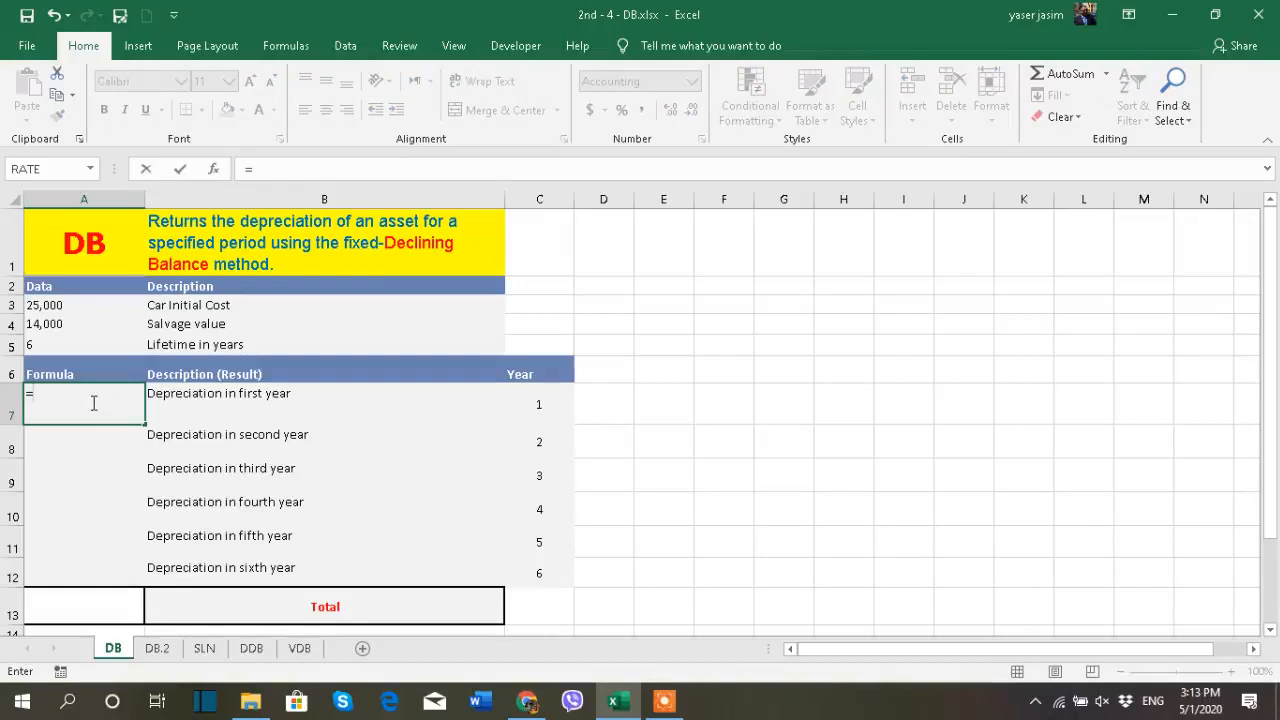
text(db)
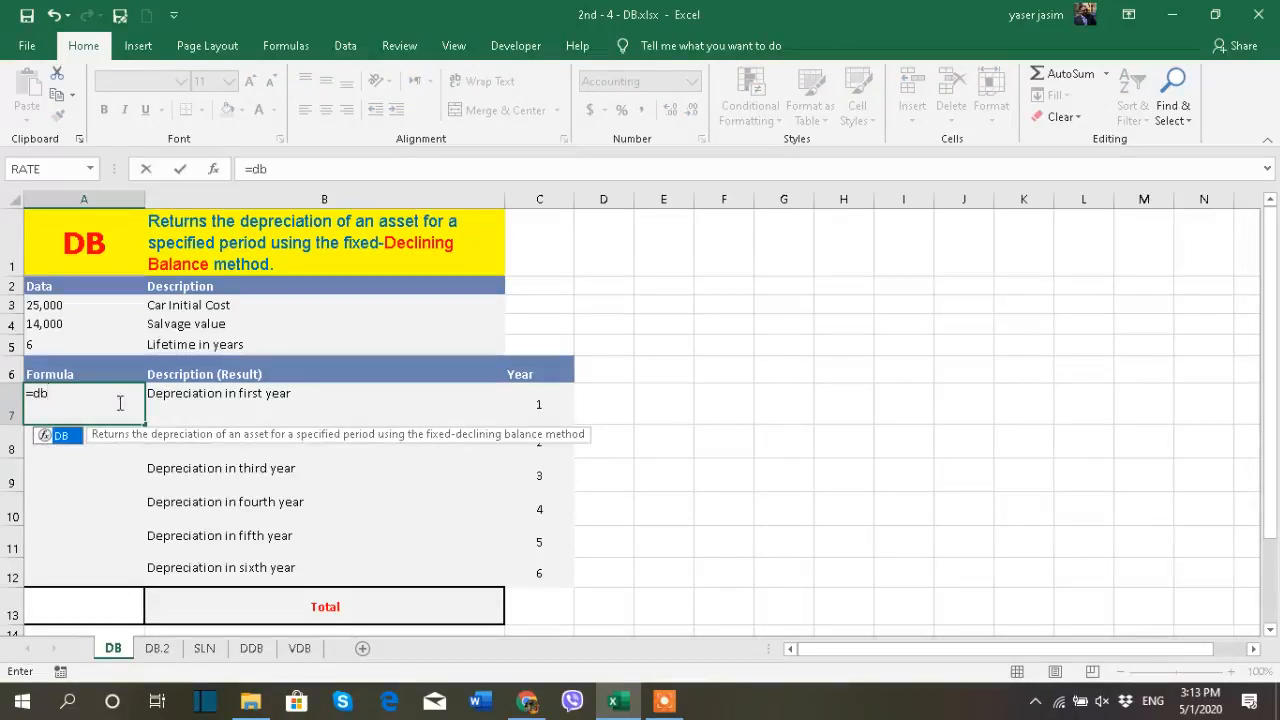
double_click(73, 440)
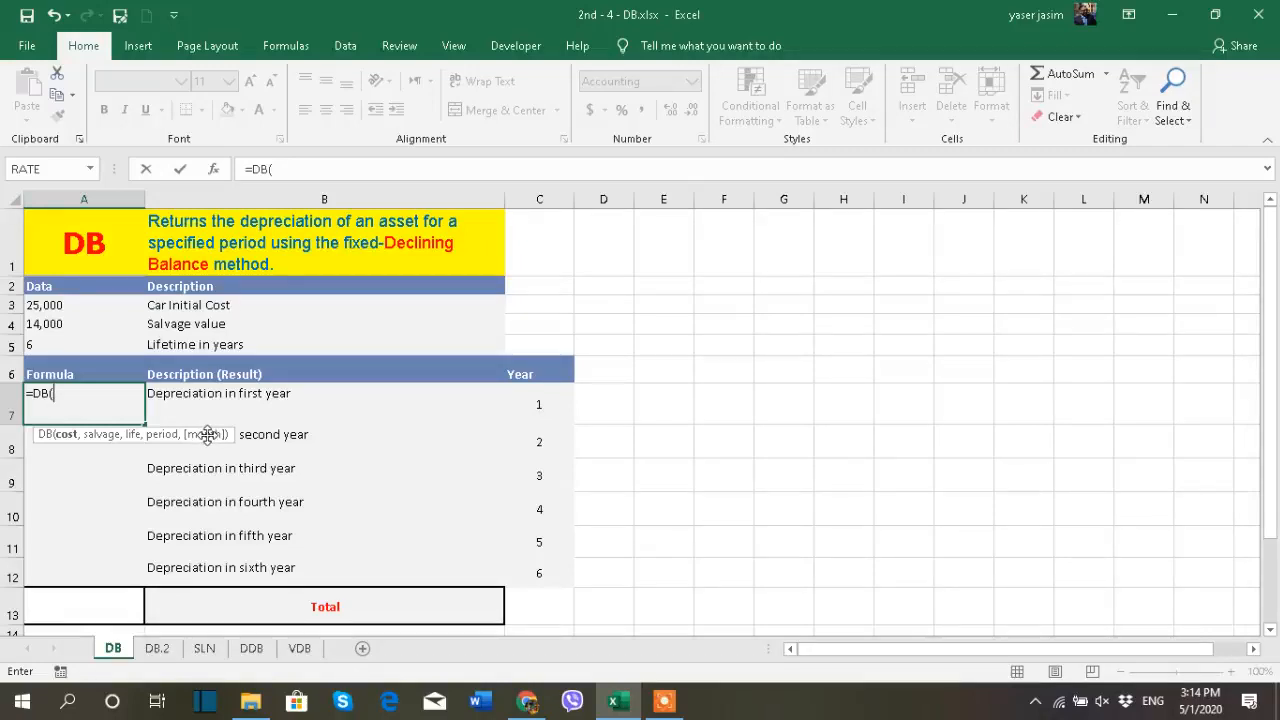
key(BackSpace)
key(BackSpace)
key(BackSpace)
key(BackSpace)
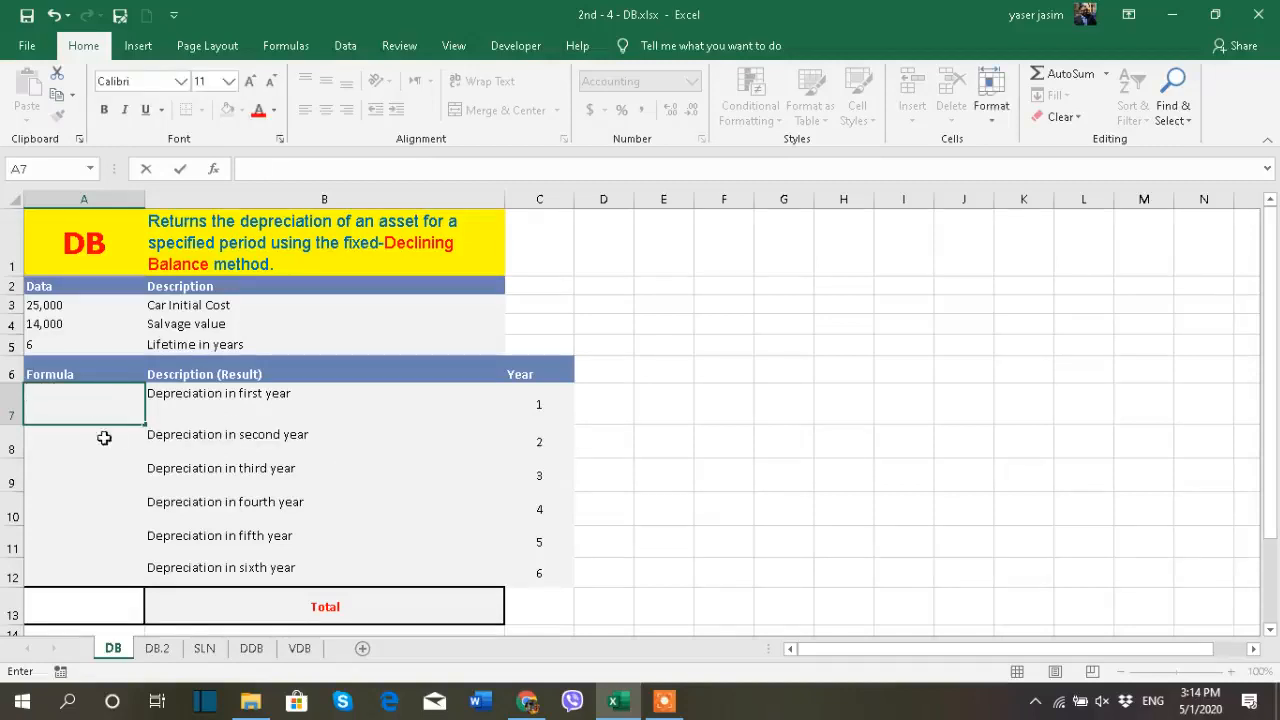
- Search the function library for "db" and open the DB function's arguments for cell A7
click(100, 434)
click(85, 411)
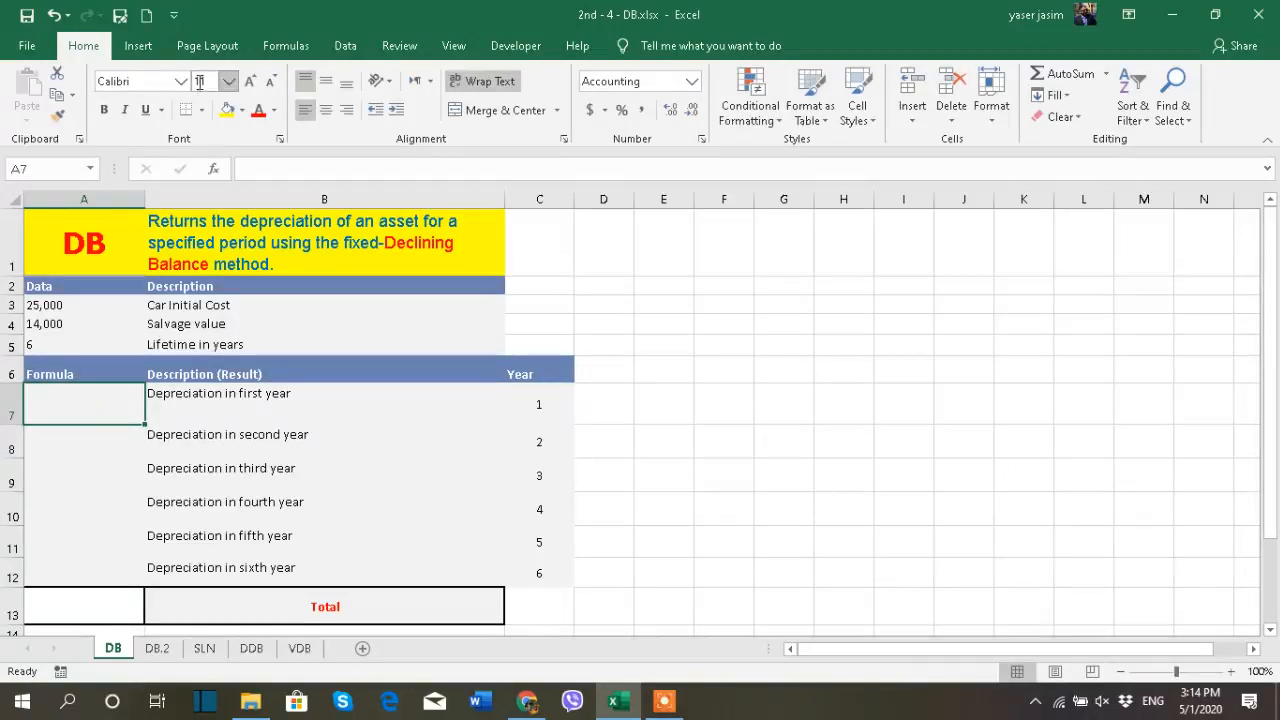
click(212, 169)
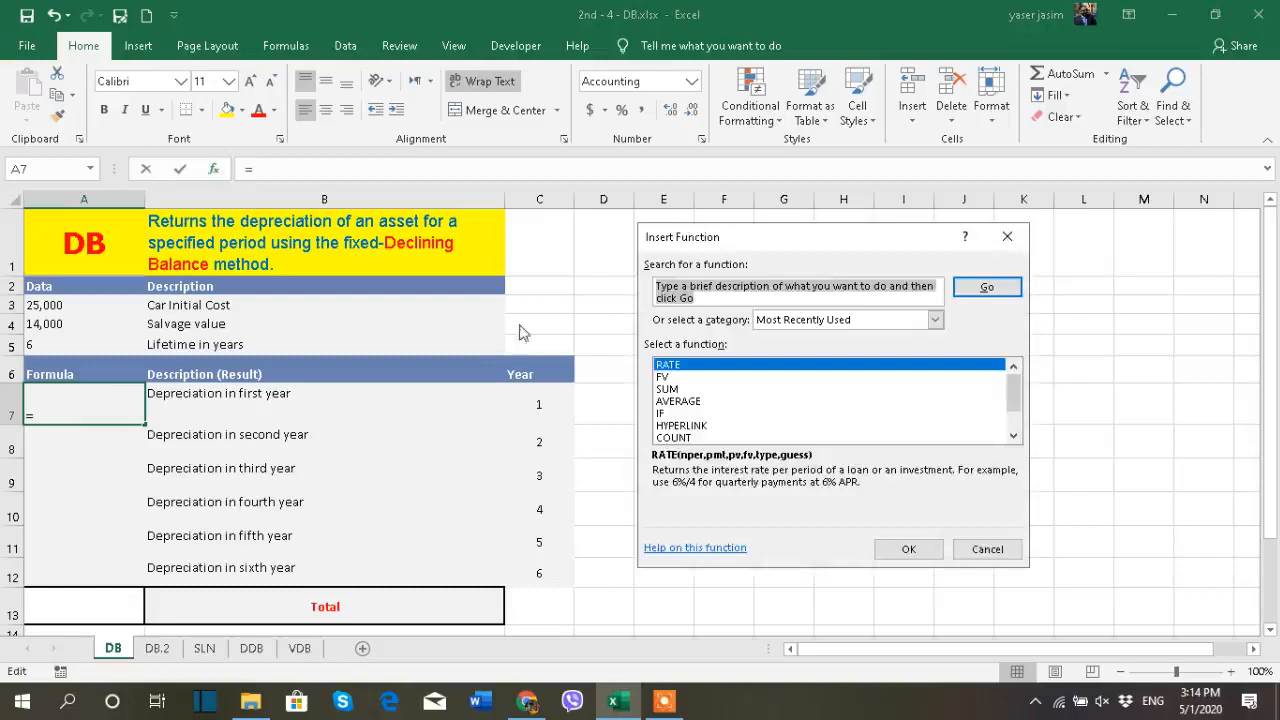
text(db)
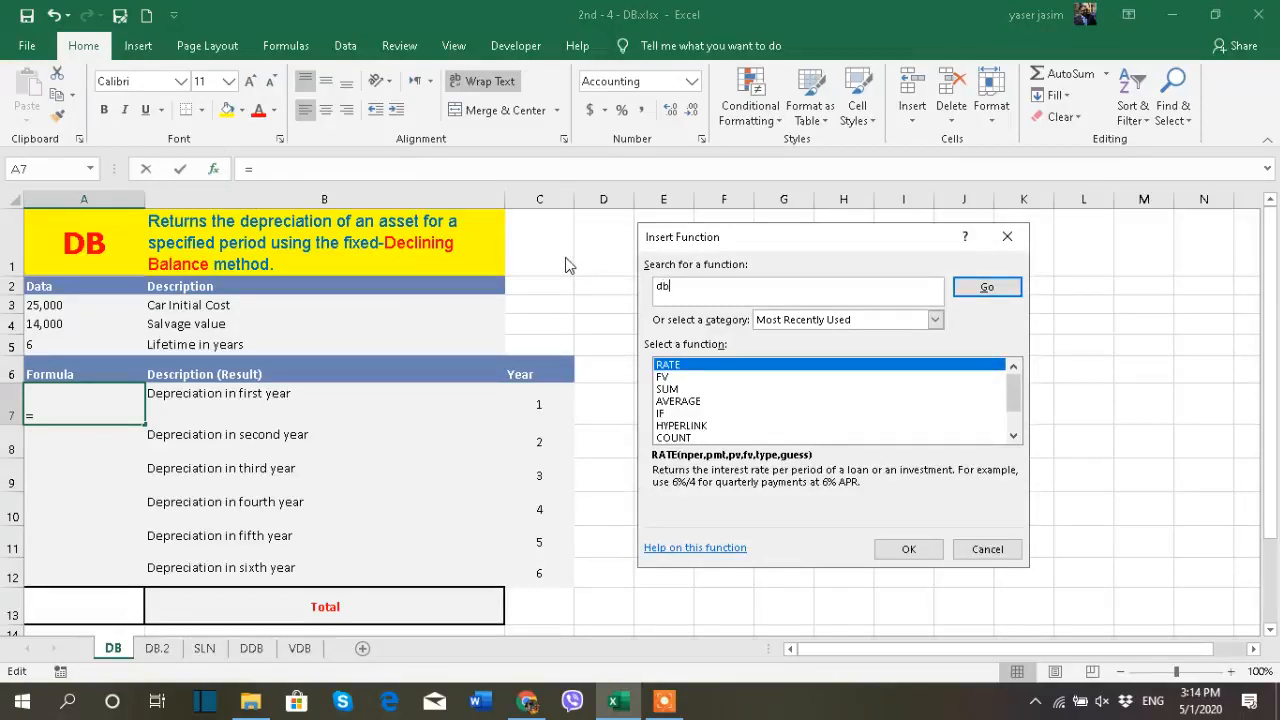
click(986, 288)
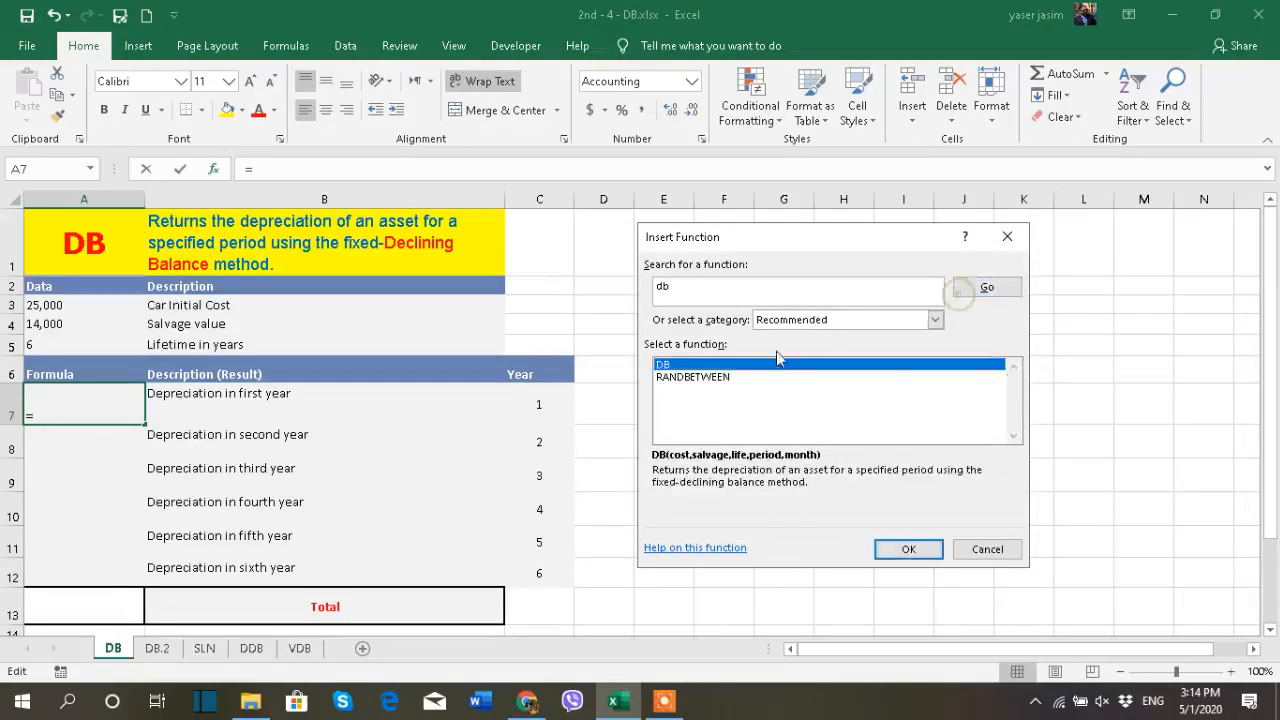
double_click(686, 366)
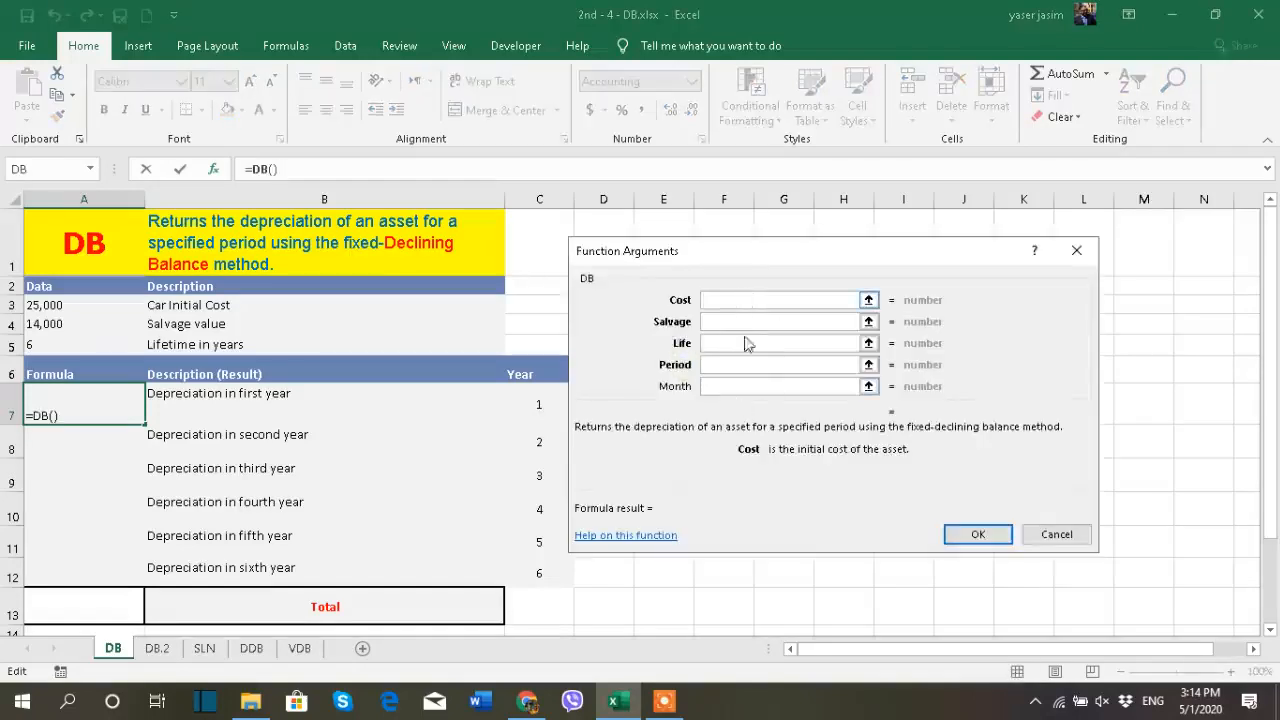
- Examine the descriptions of the Cost, Salvage, Life, Period and Month arguments of DB, and close them without entering anything
click(751, 389)
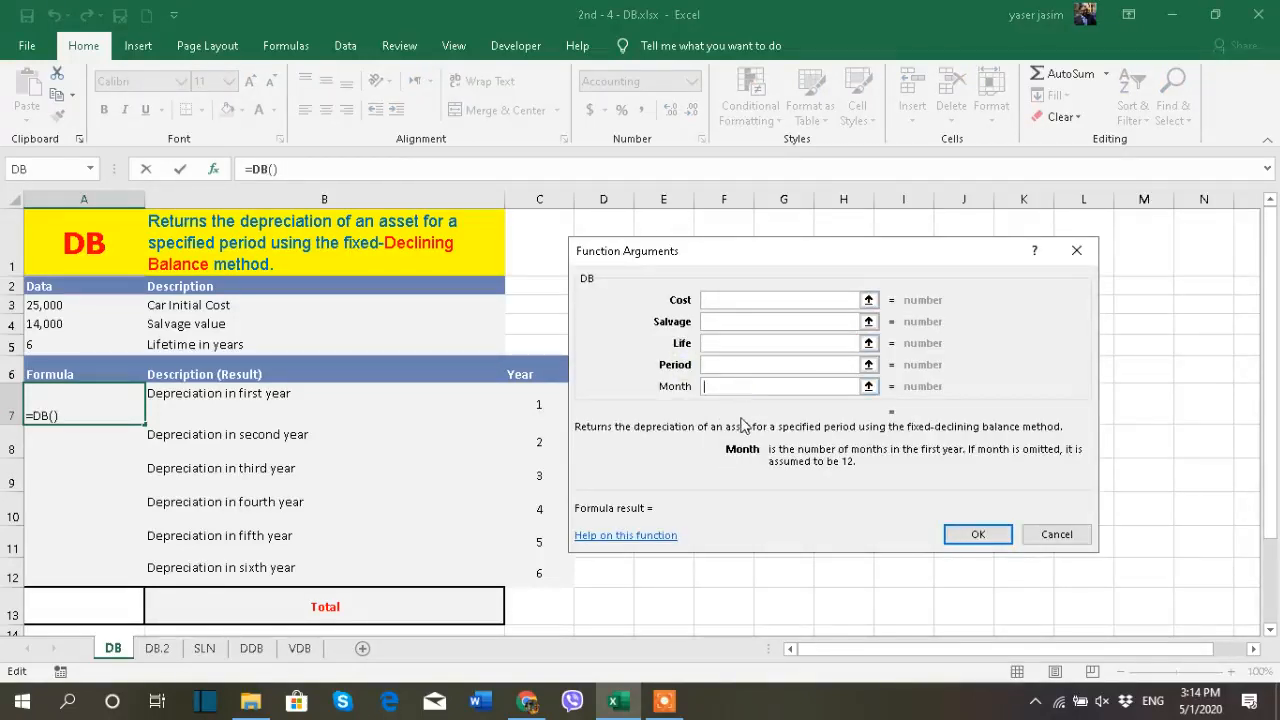
click(718, 365)
click(716, 343)
click(721, 322)
click(730, 299)
click(724, 323)
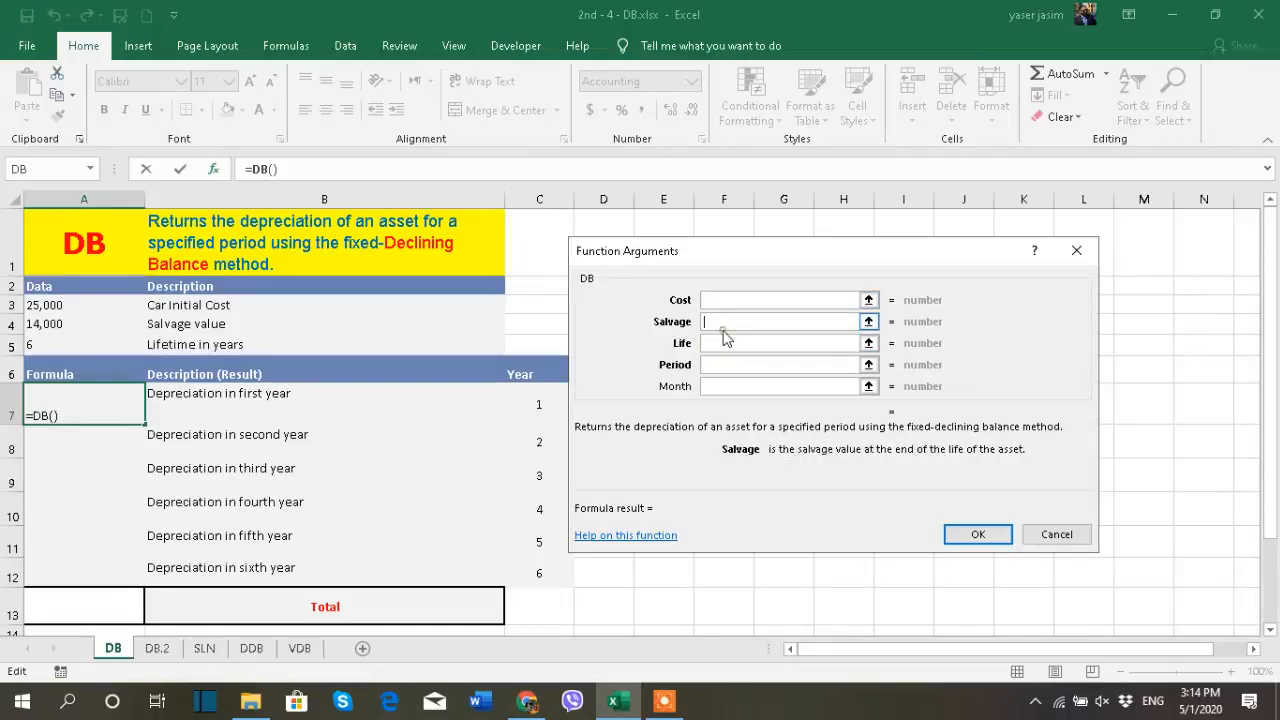
click(745, 386)
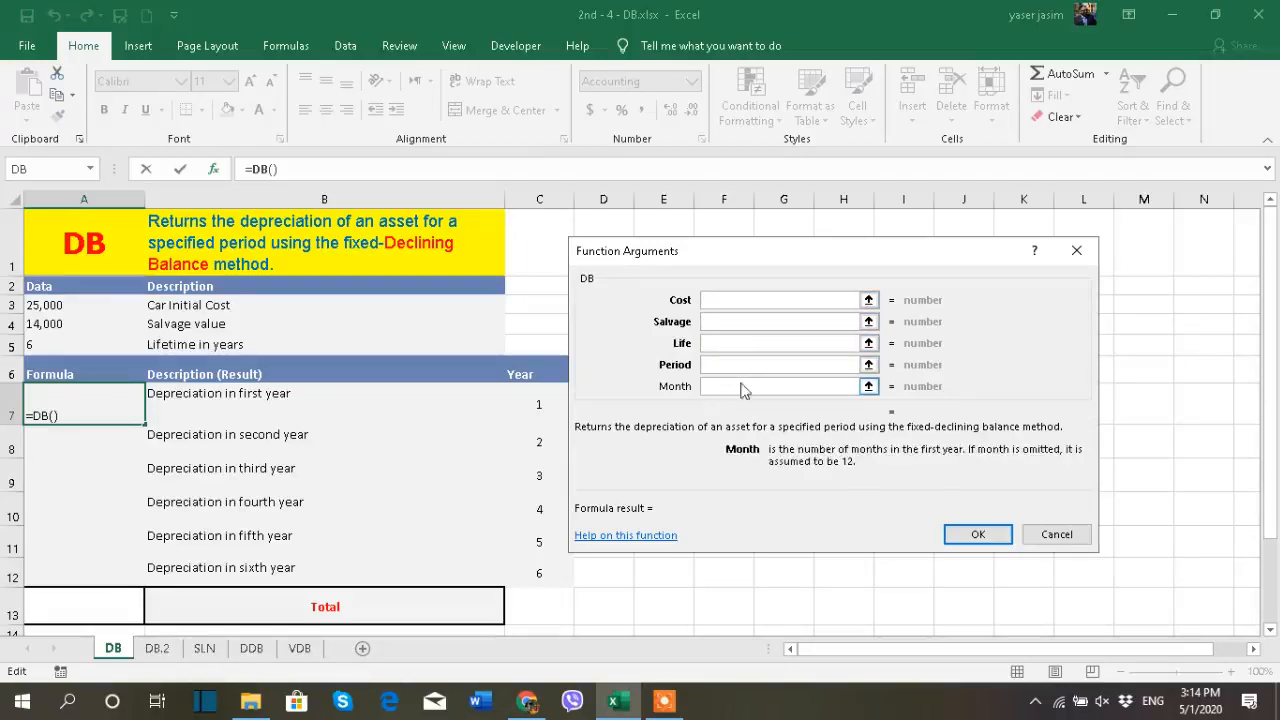
click(1074, 251)
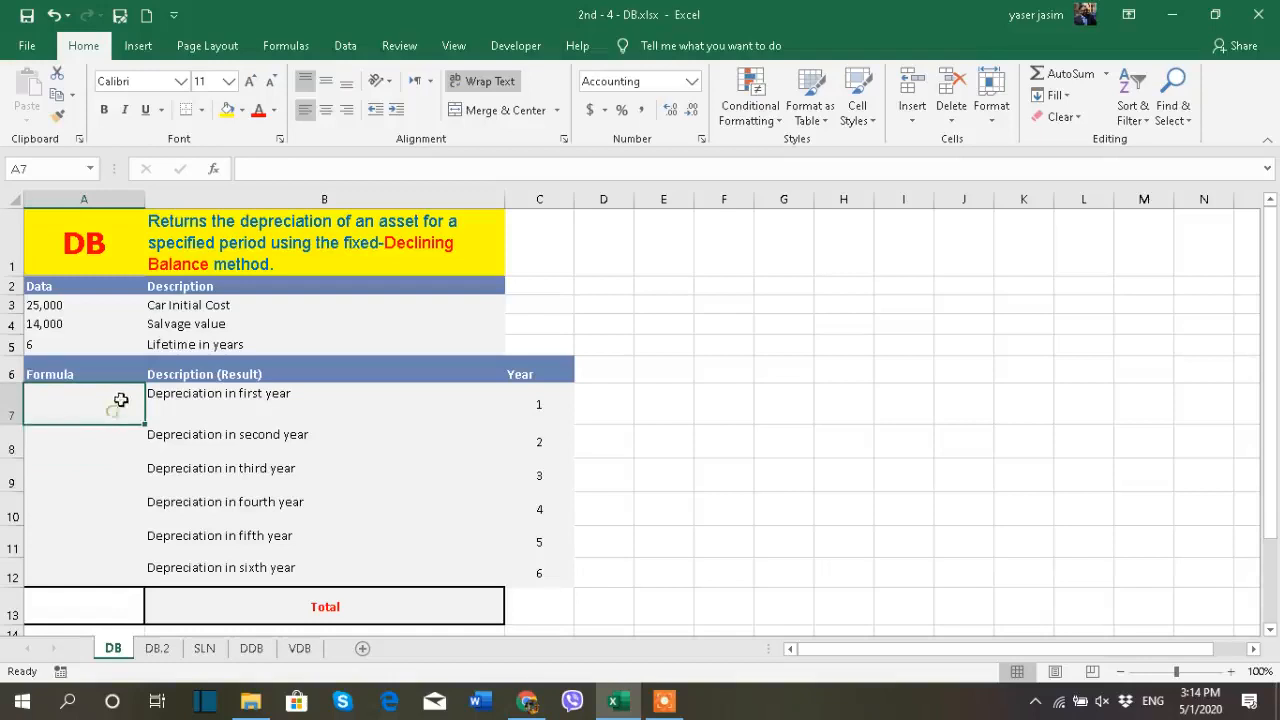
- Open the DB function's arguments for A7 from the financial function library, and cancel without entering values
click(139, 47)
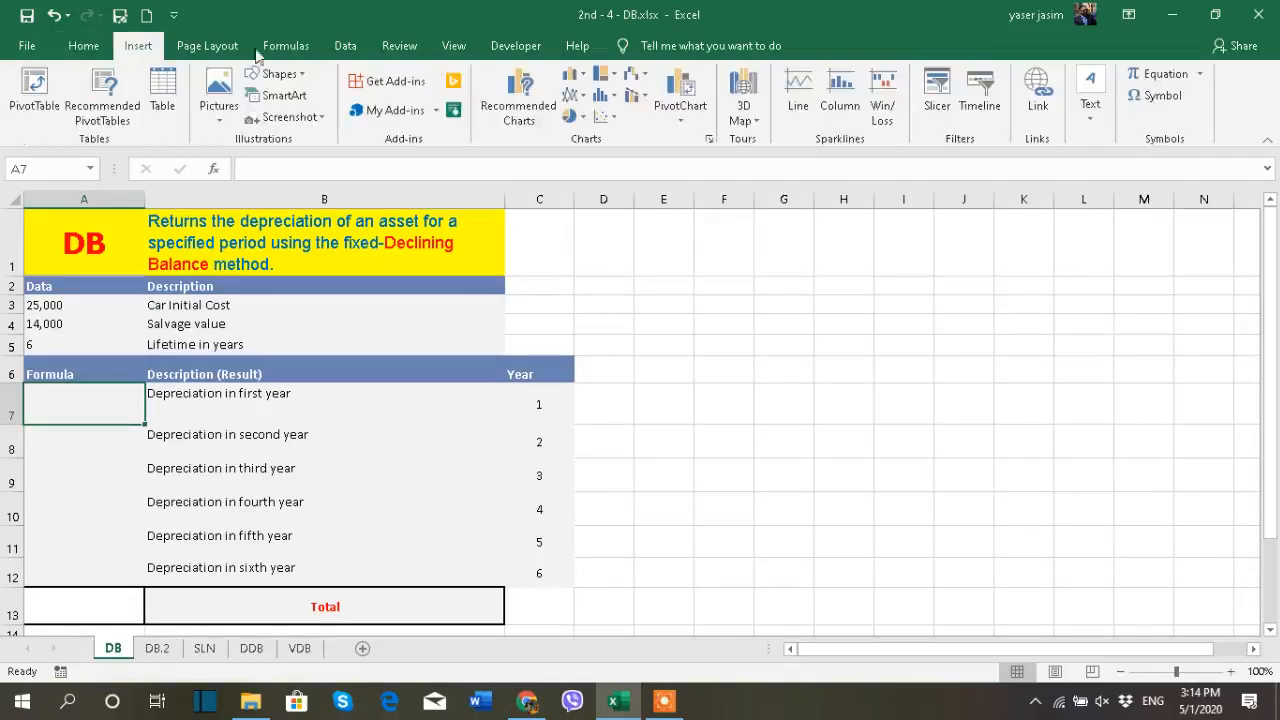
click(288, 50)
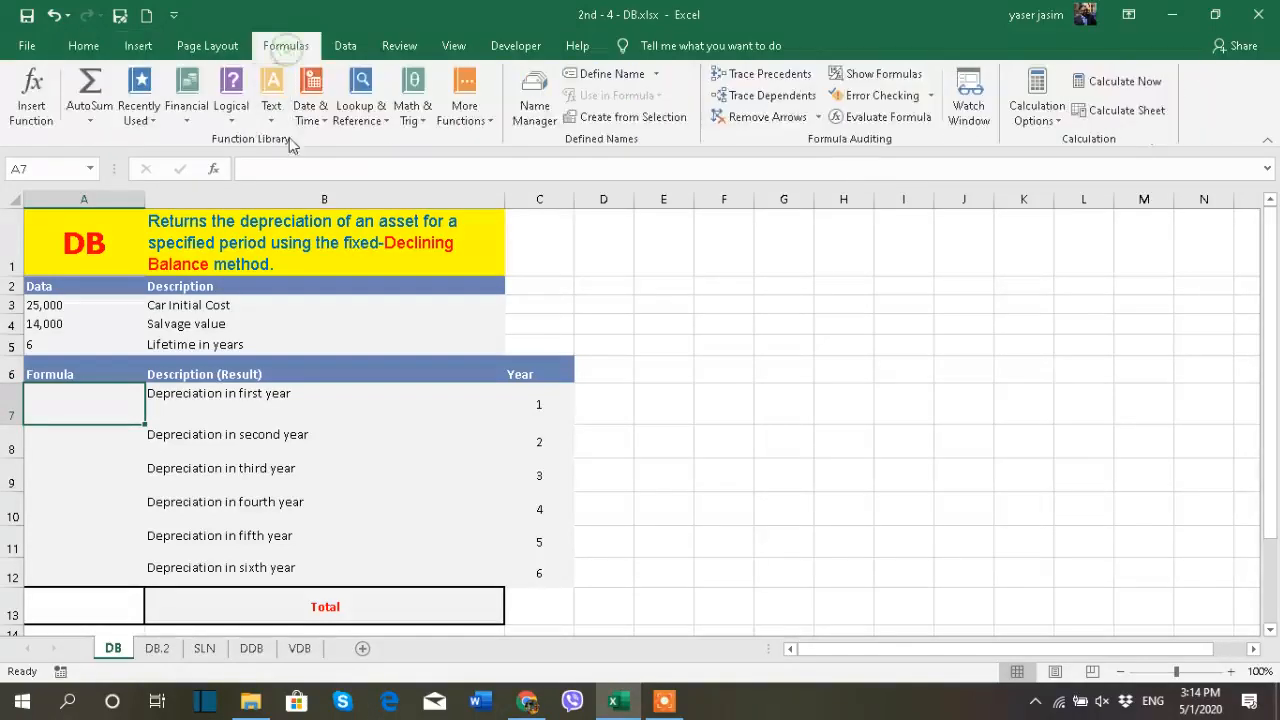
click(187, 118)
scroll(200, 320, down, 1)
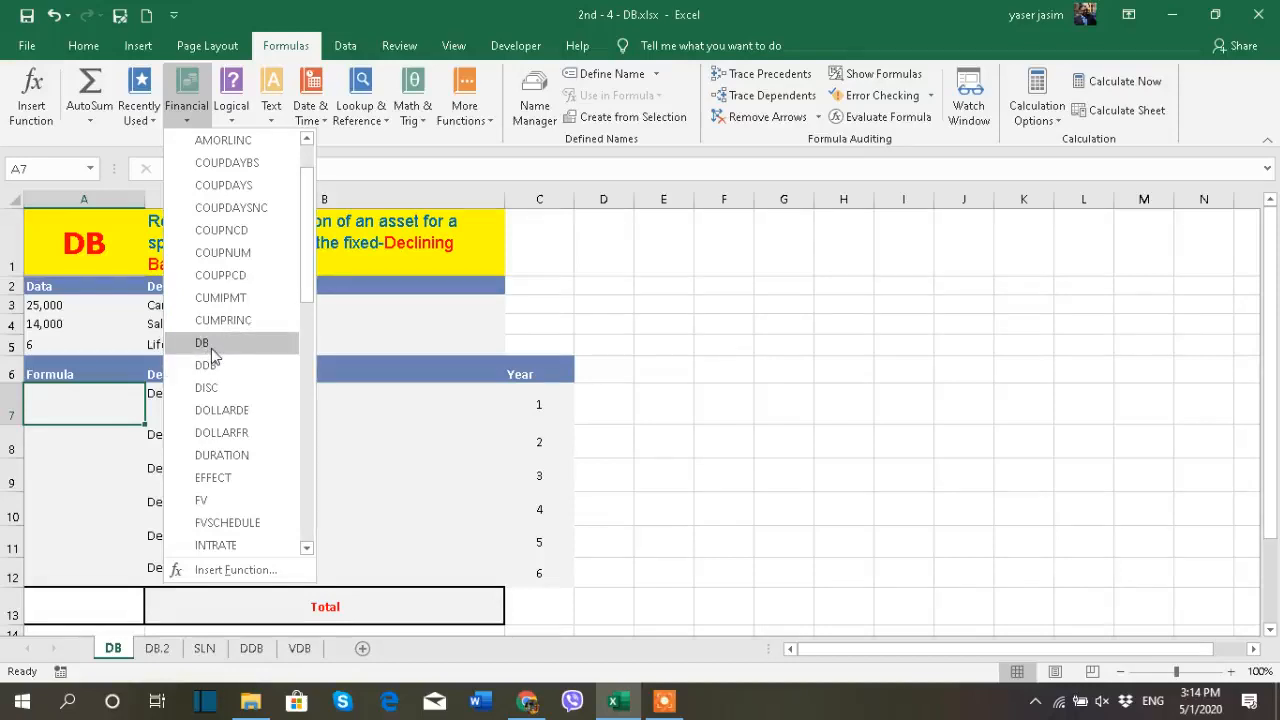
click(211, 348)
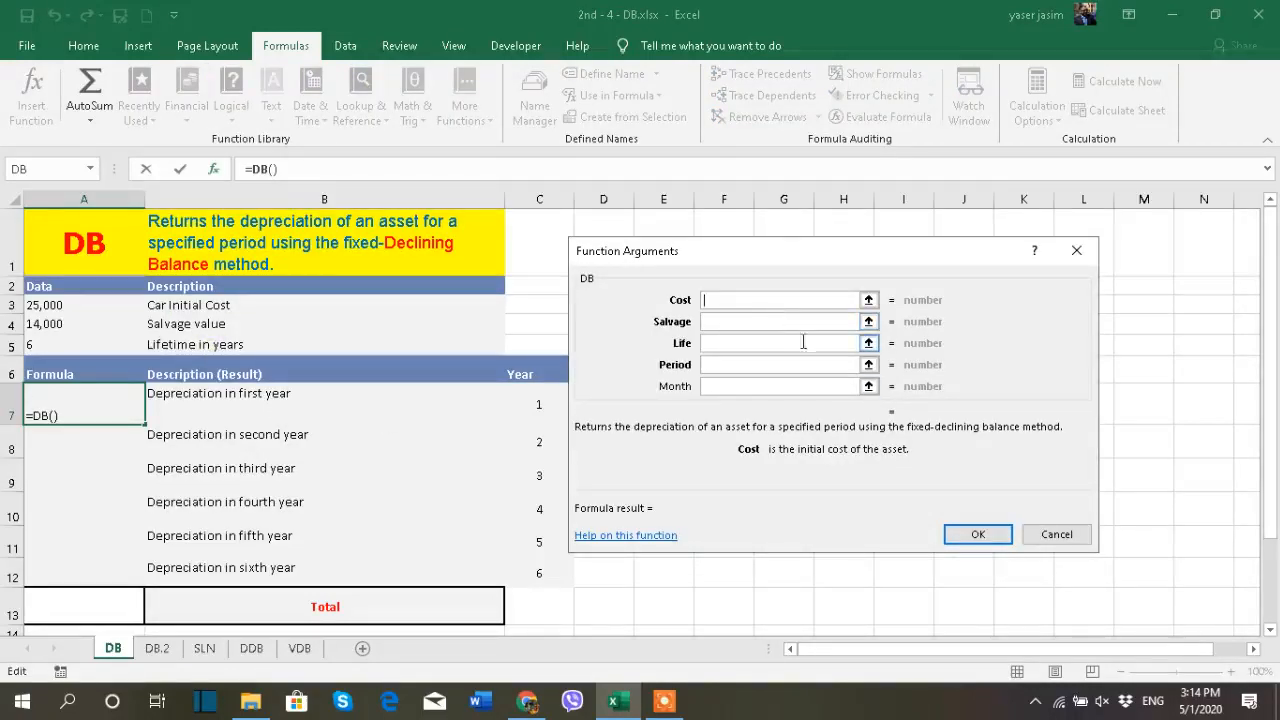
click(1077, 251)
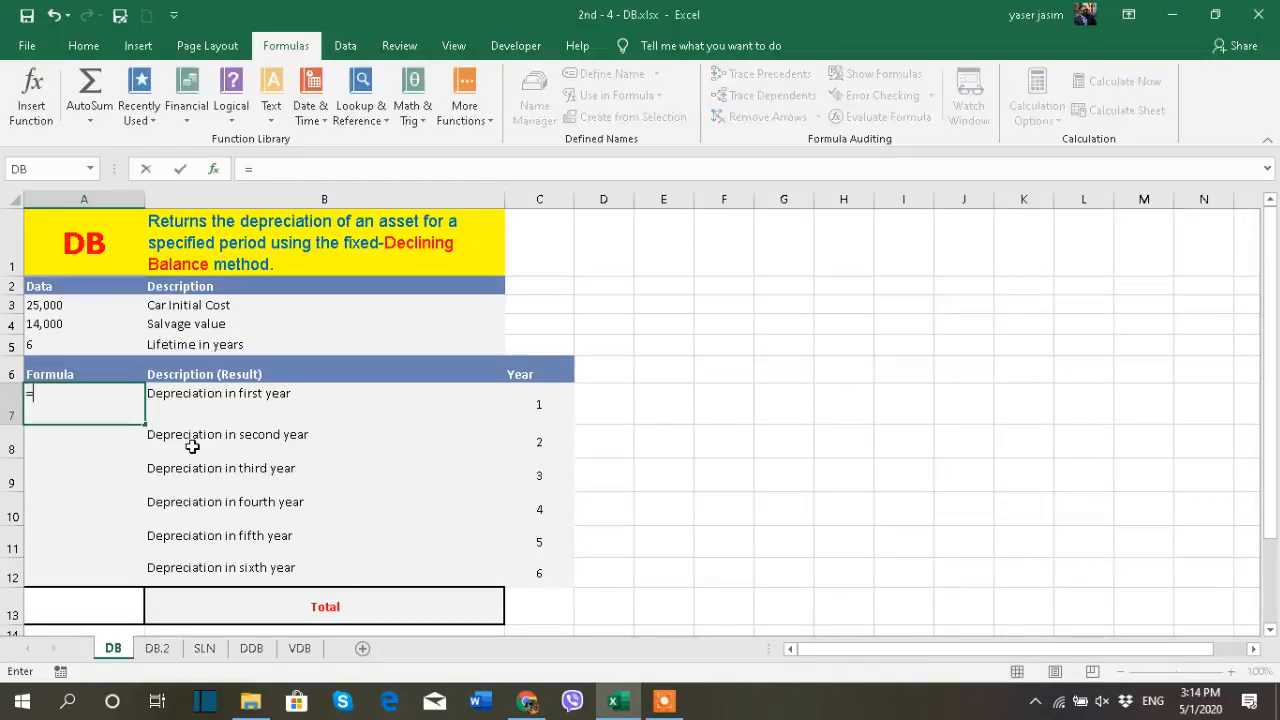
- Start a DB formula in A7, using the car's initial cost in A3 as the cost argument
text(db)
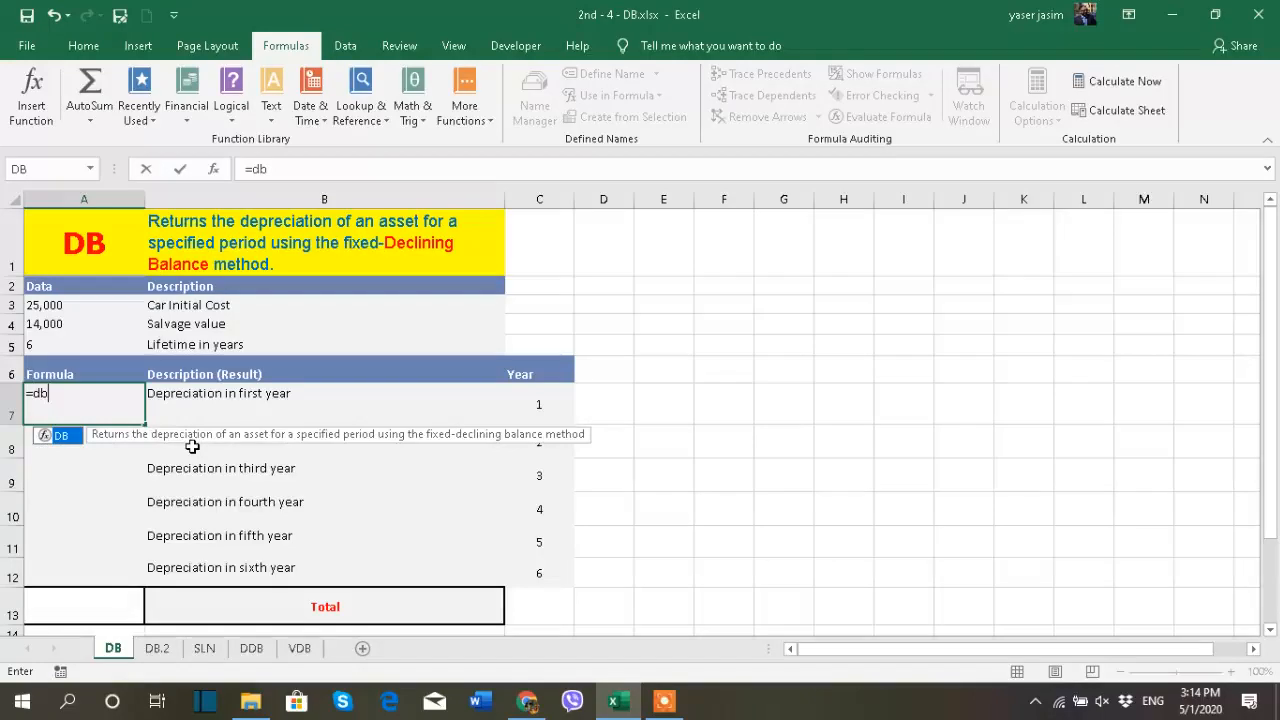
double_click(62, 437)
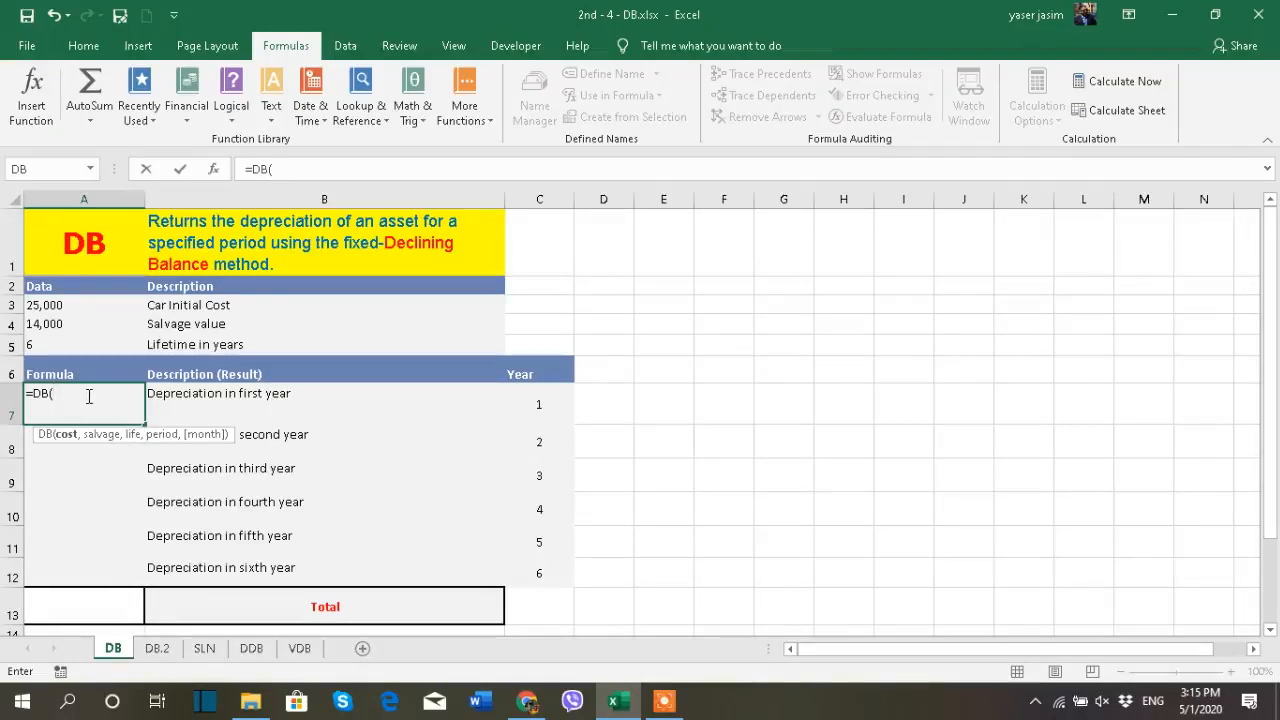
click(62, 305)
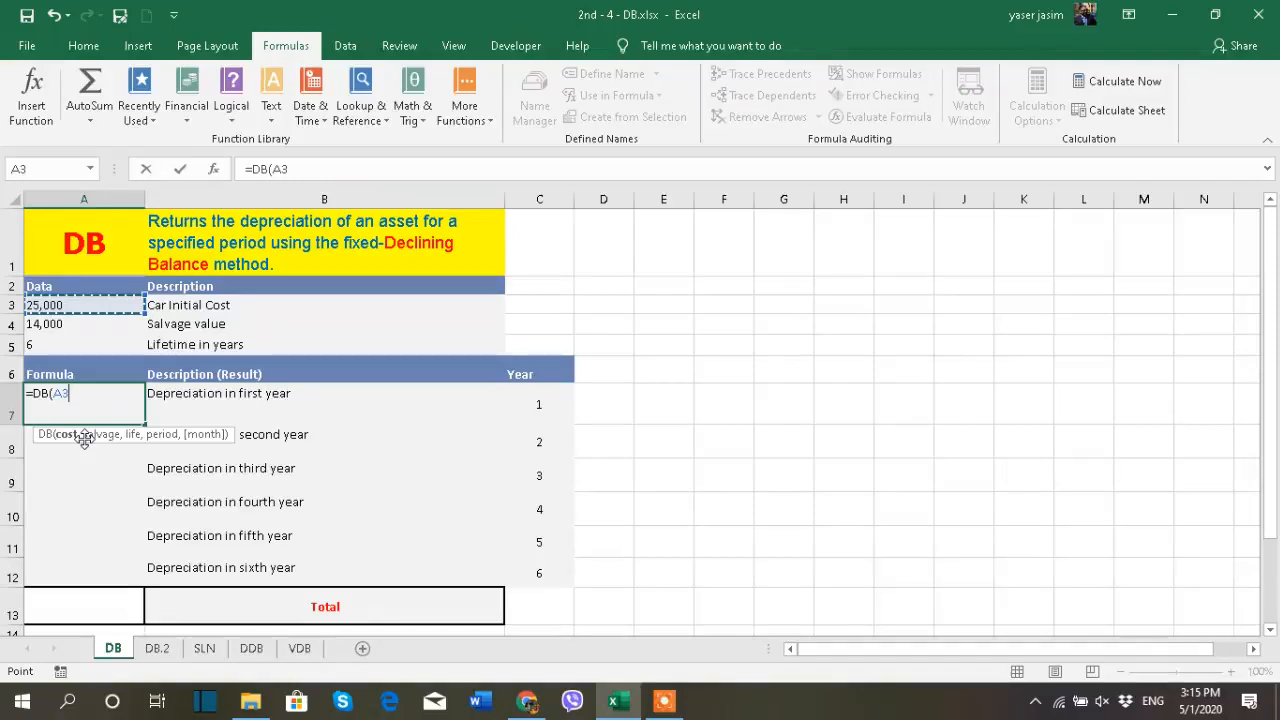
key(F4)
key(ctrl+z)
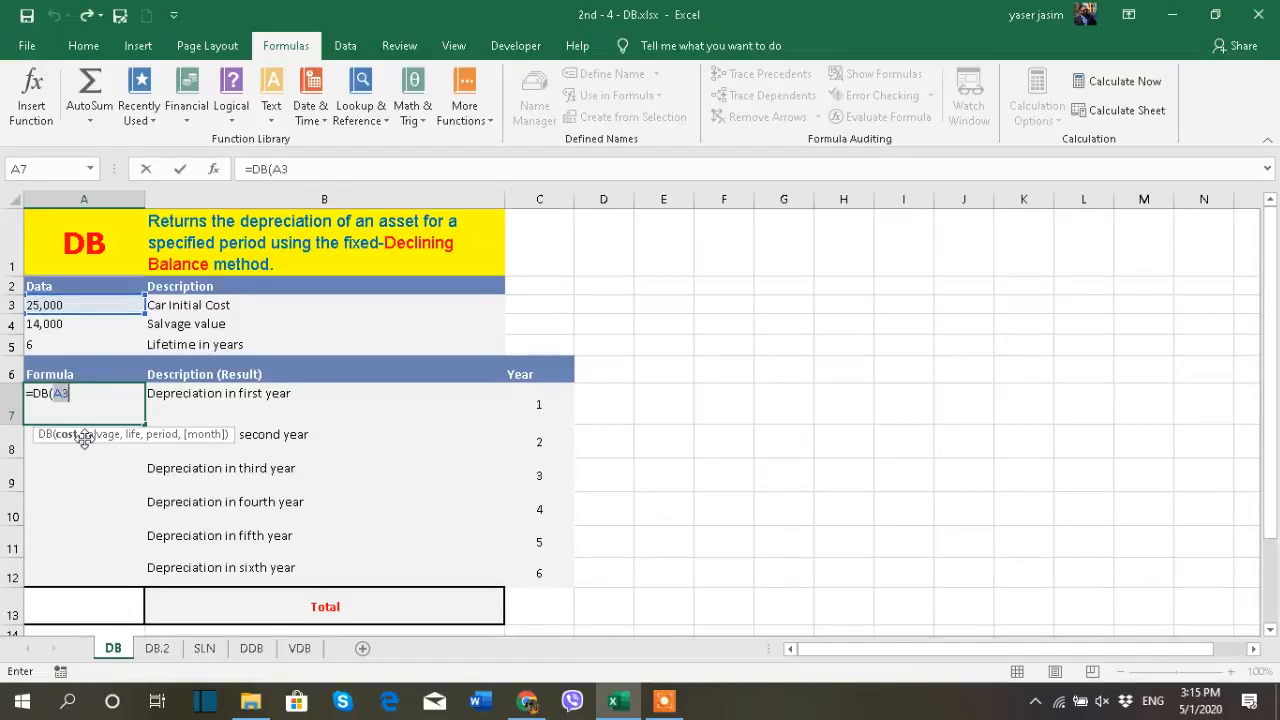
click(664, 700)
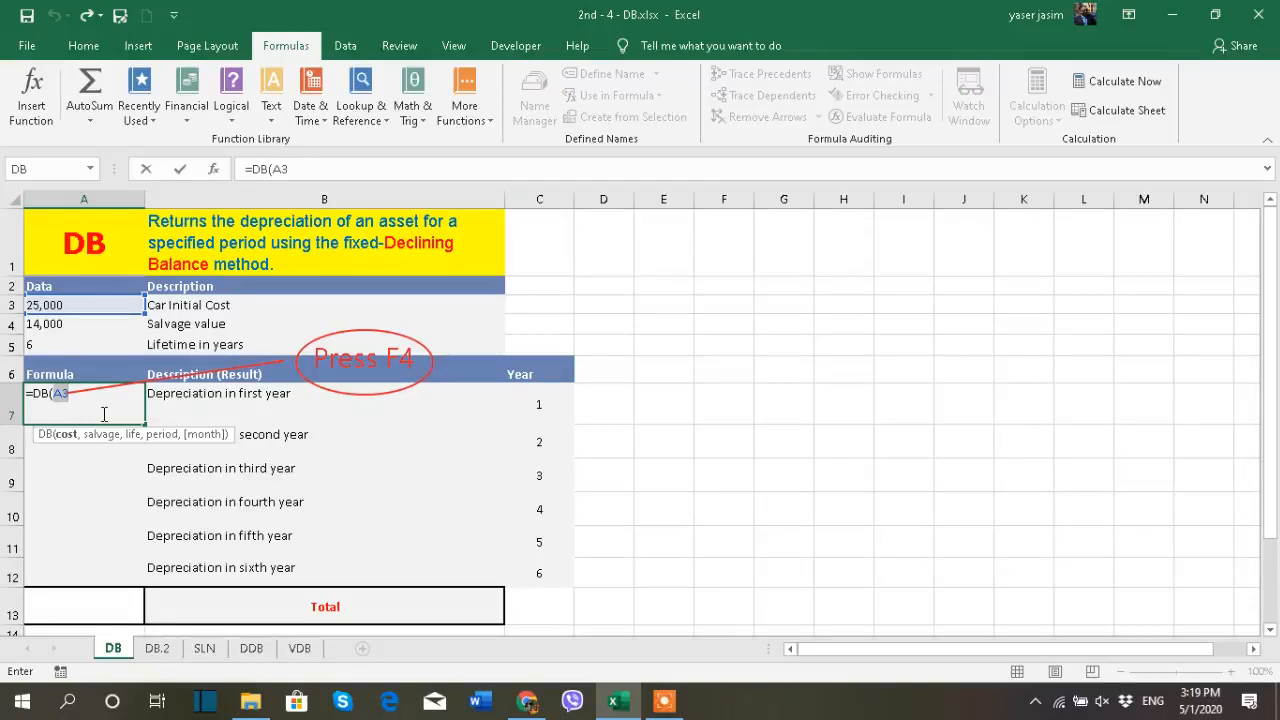
- Make the cost reference in the A7 formula absolute as $A$3 and continue to the salvage argument
key(F4)
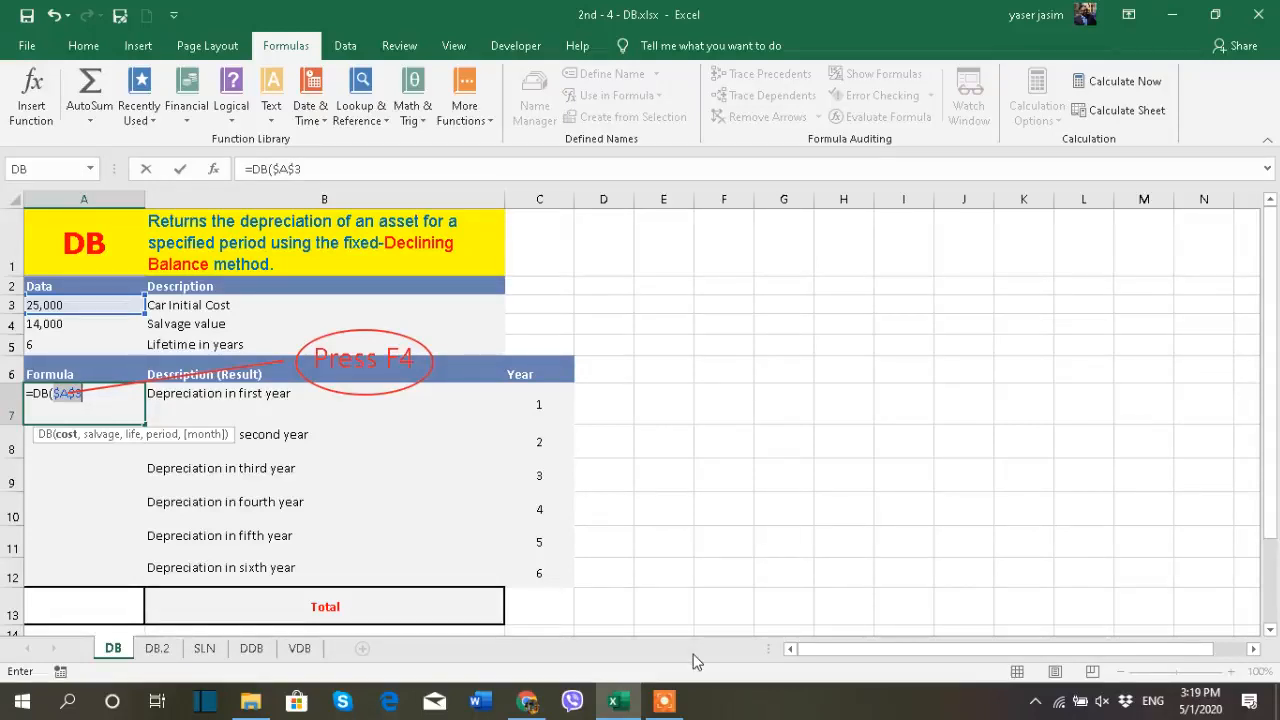
click(668, 703)
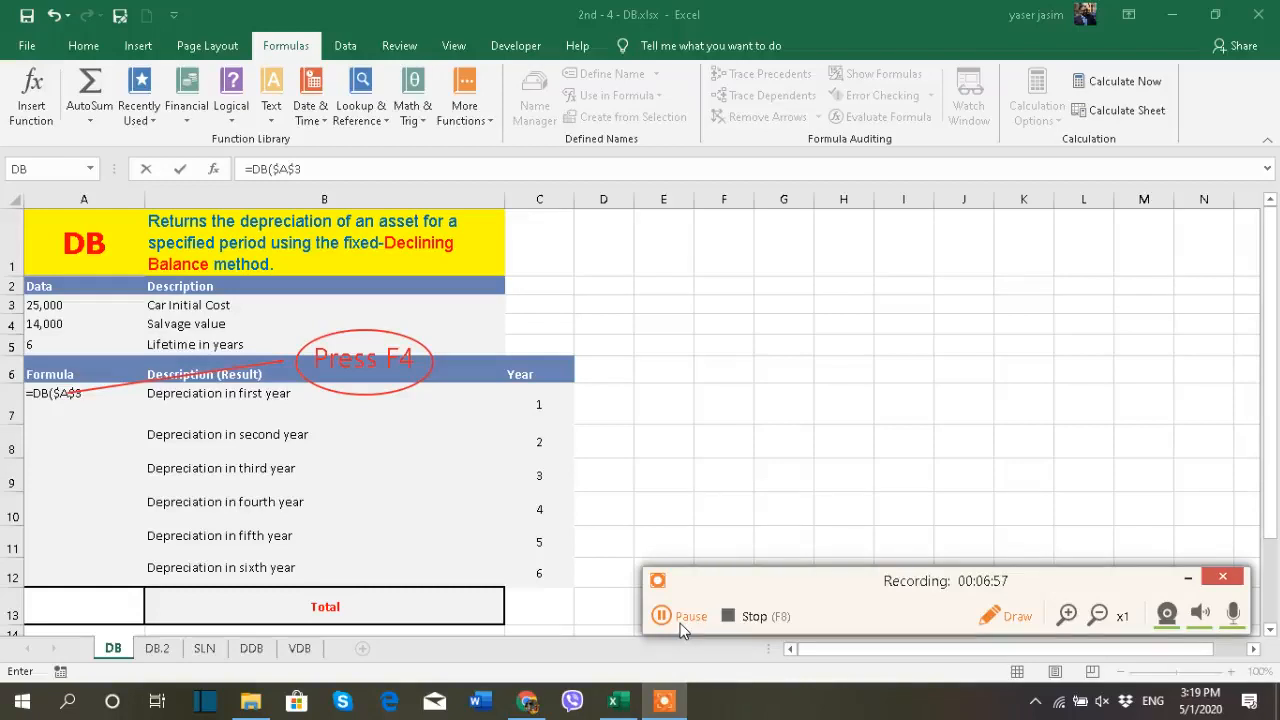
click(680, 623)
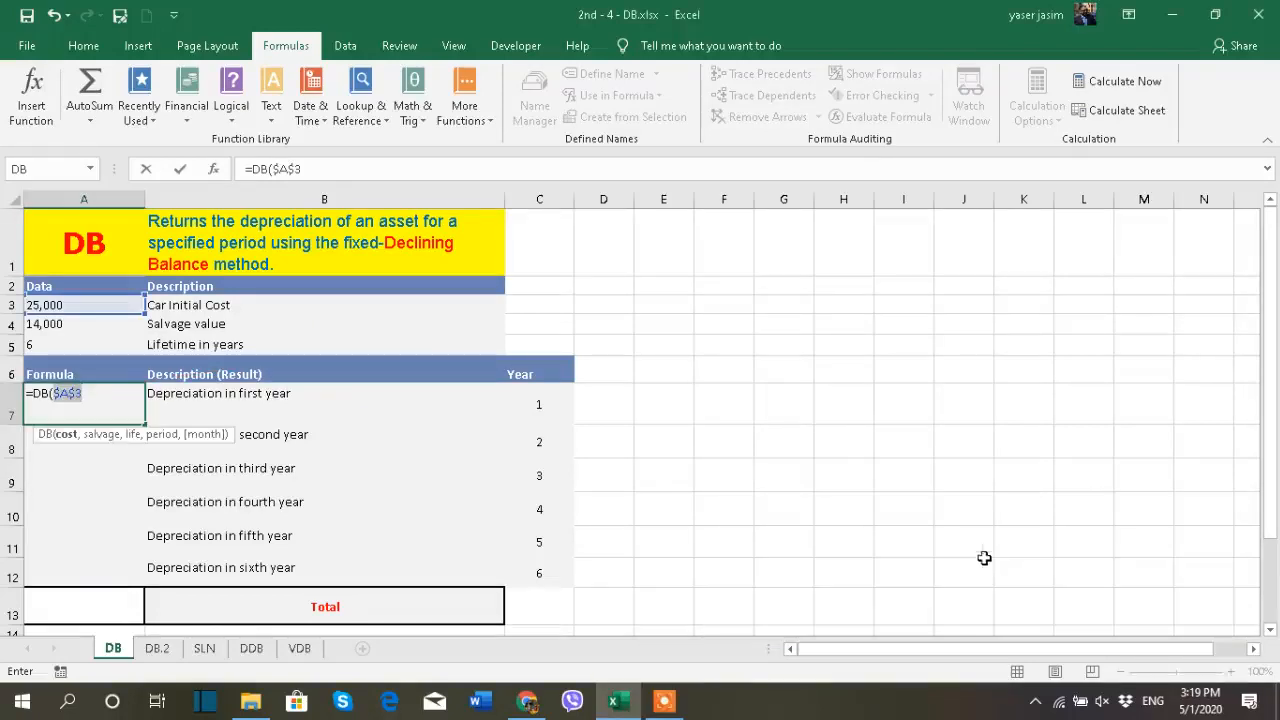
click(105, 399)
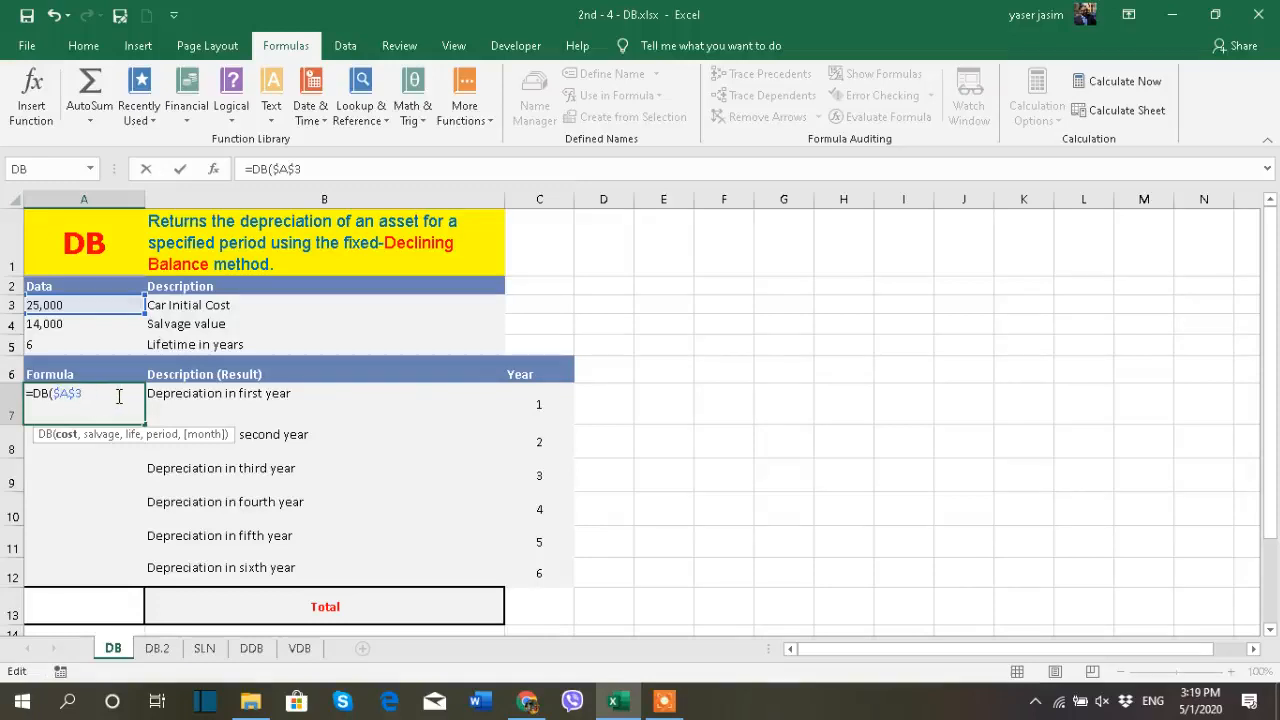
text(,)
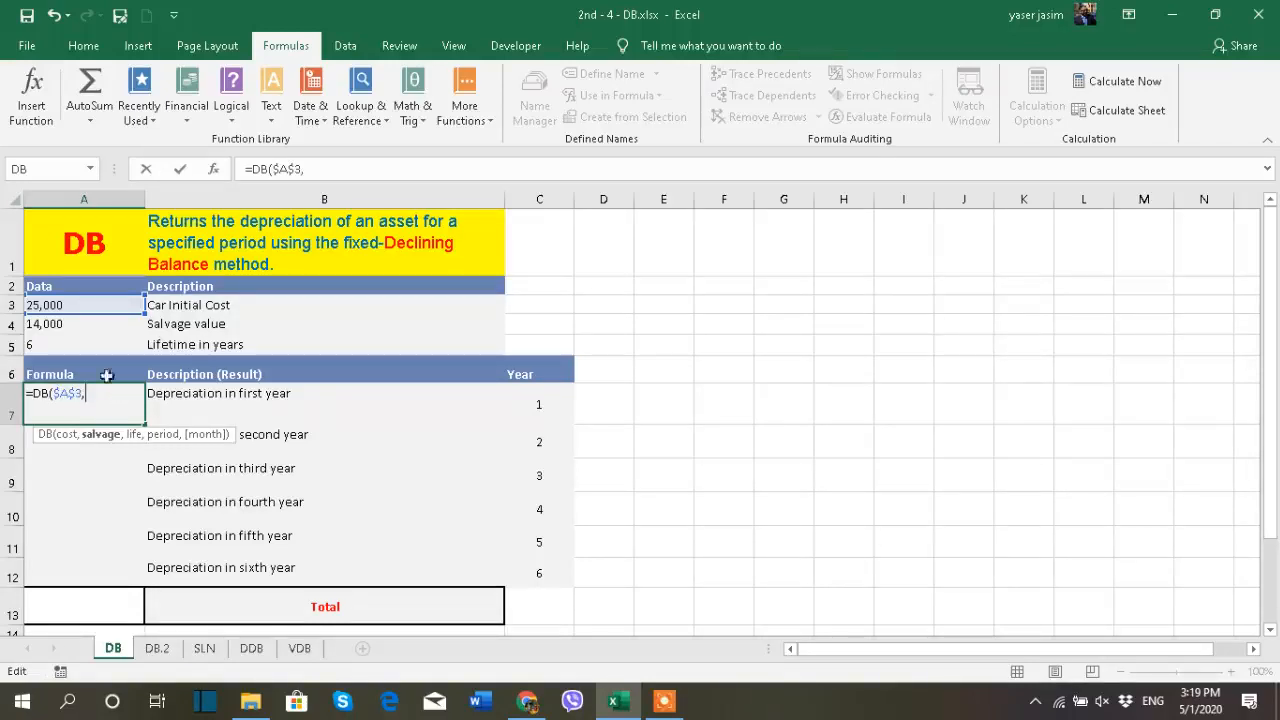
- Add the salvage value $A$4 and the lifetime $A$5 to the DB formula as absolute references
click(52, 325)
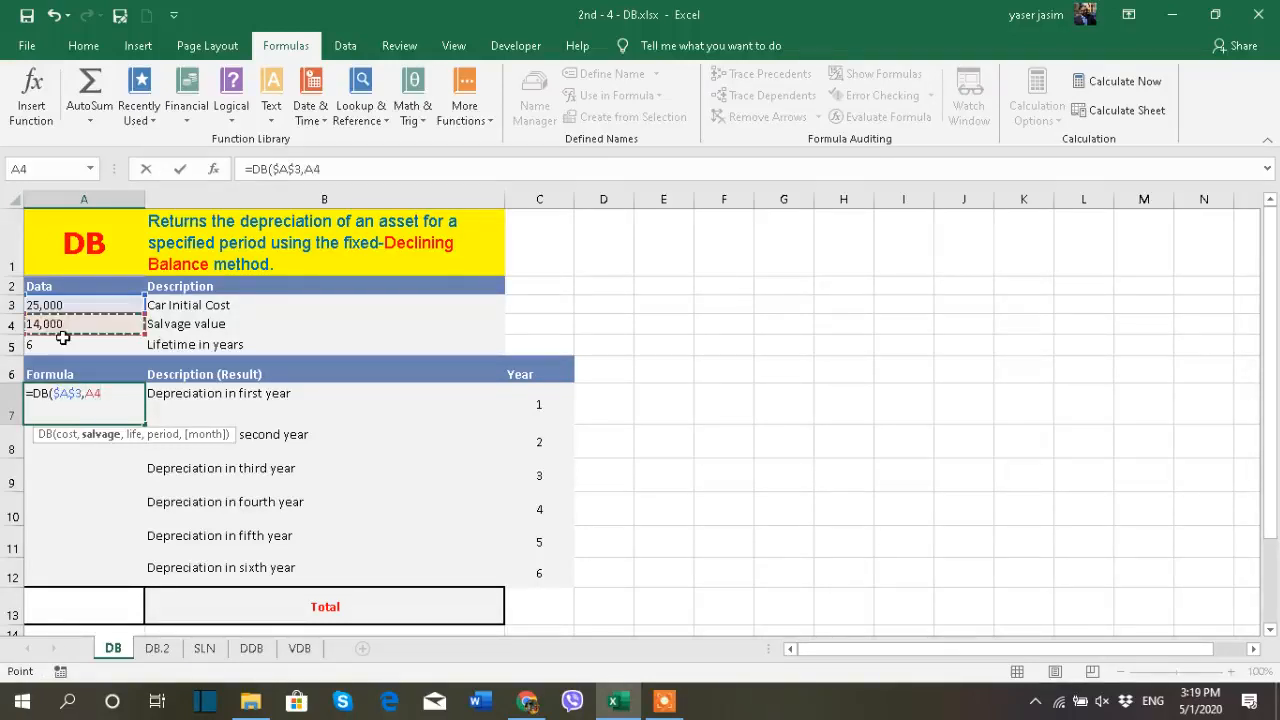
key(F4)
text(,)
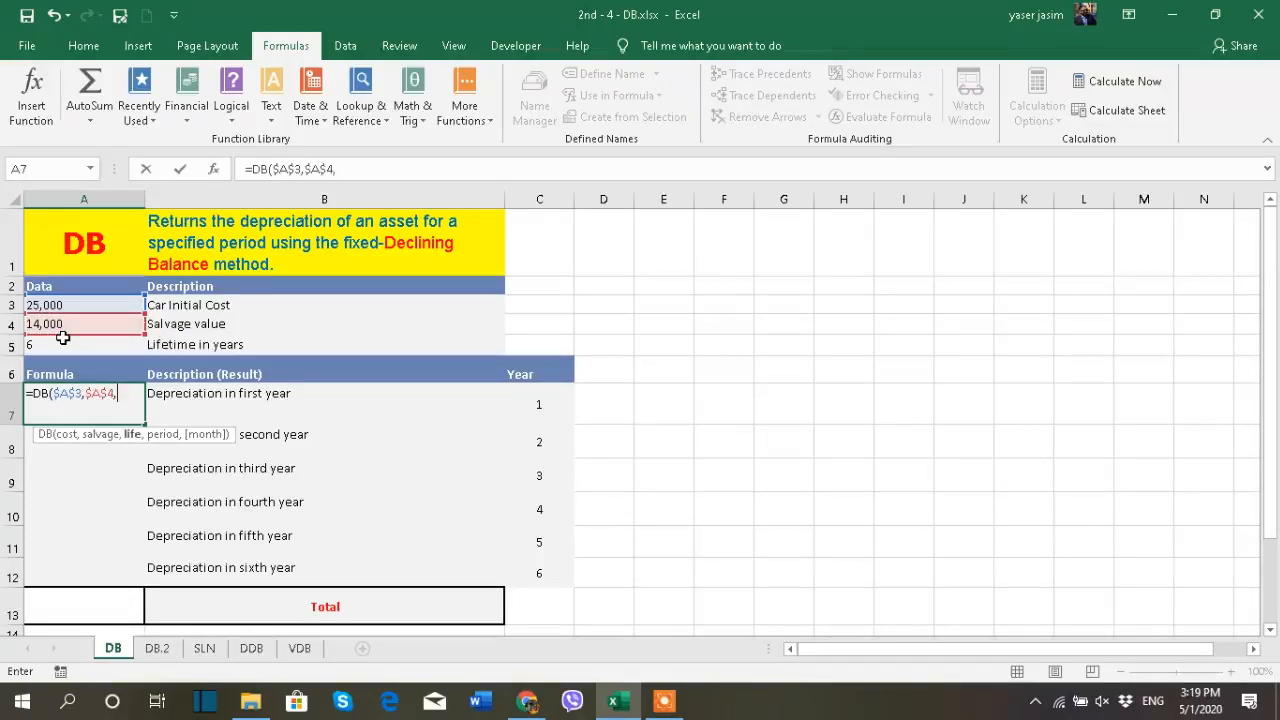
click(62, 340)
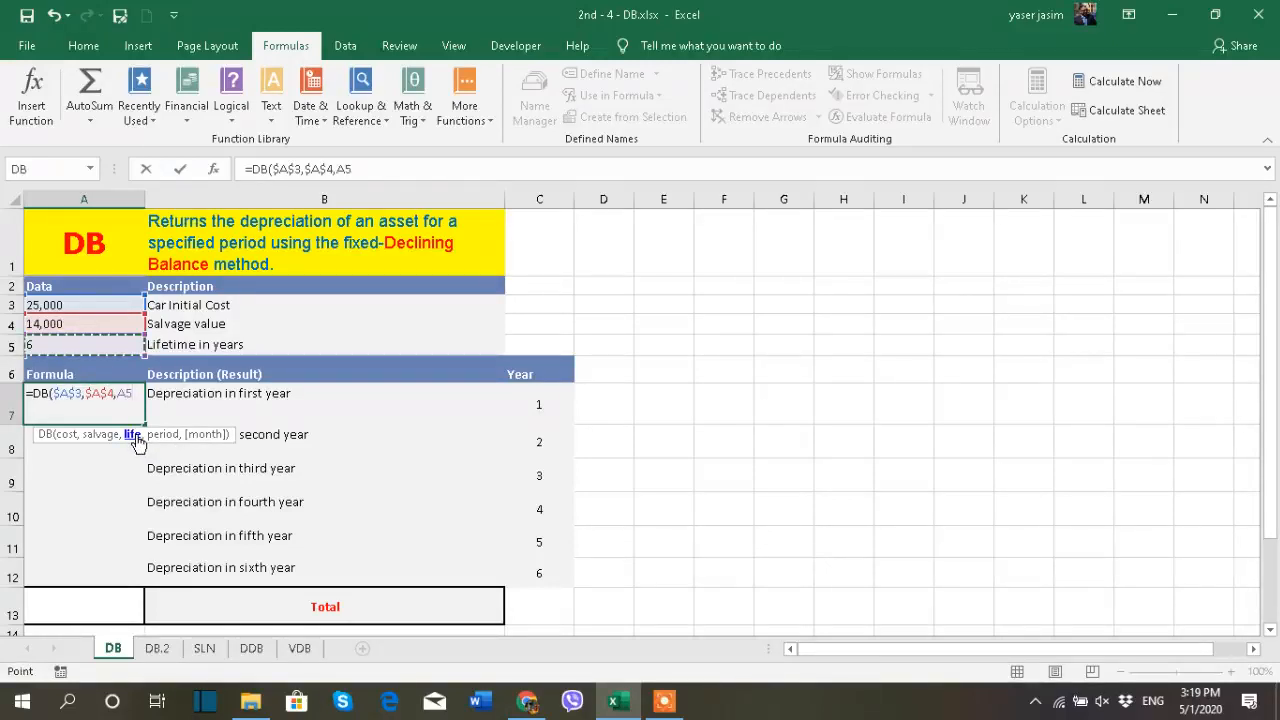
key(F4)
text(,)
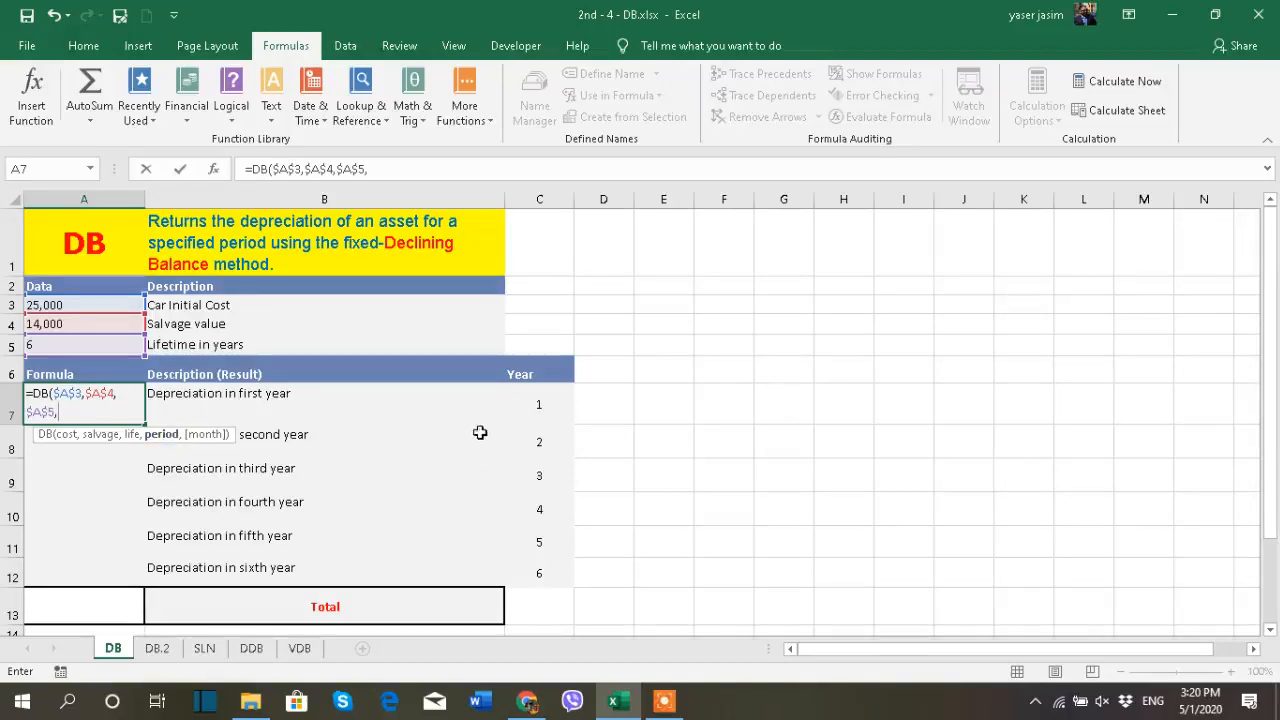
- Use year cell C7 as the relative period argument and complete the formula =DB($A$3,$A$4,$A$5,C7)
click(528, 408)
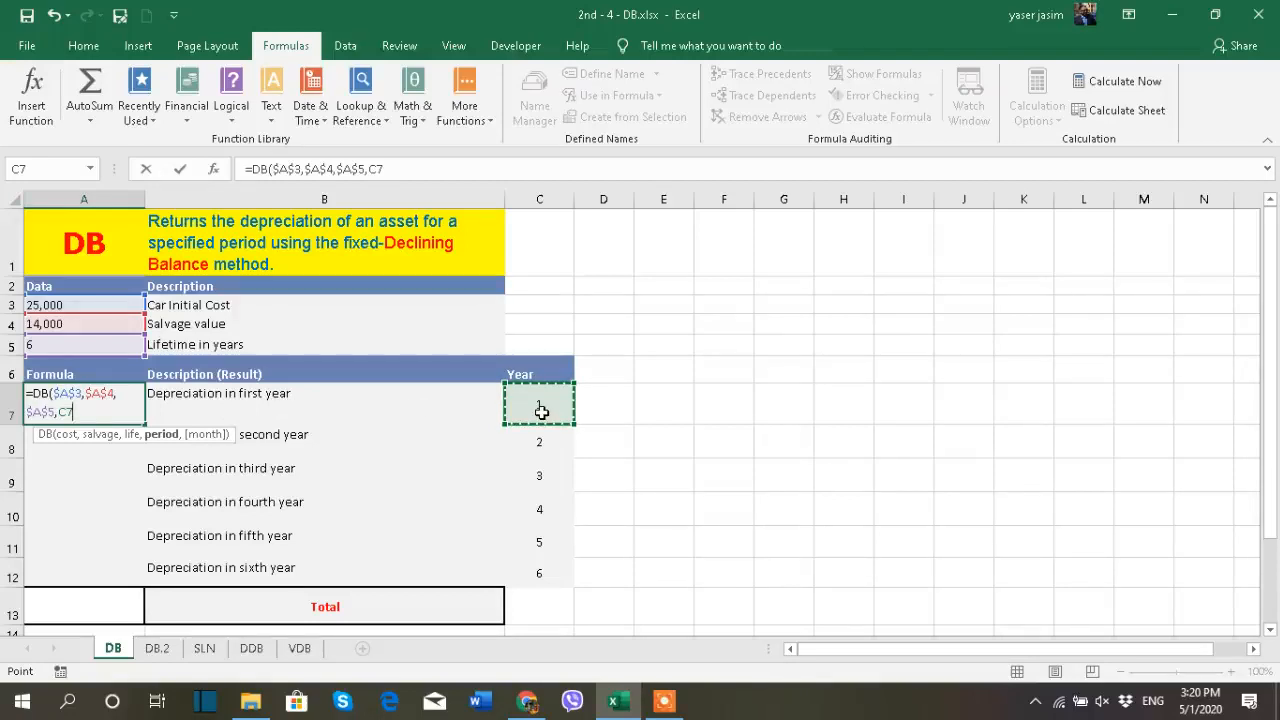
text())
key(Return)
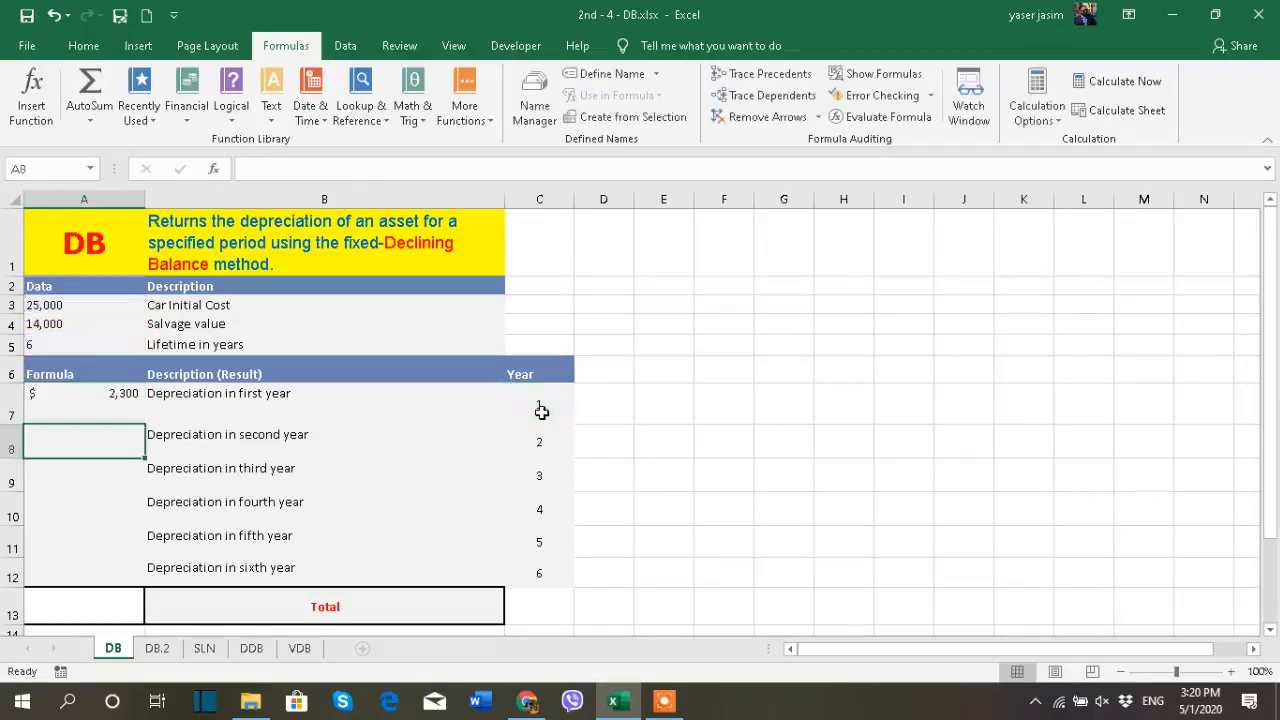
- Fill the first-year DB formula in A7 down through A12 for the remaining years
click(108, 398)
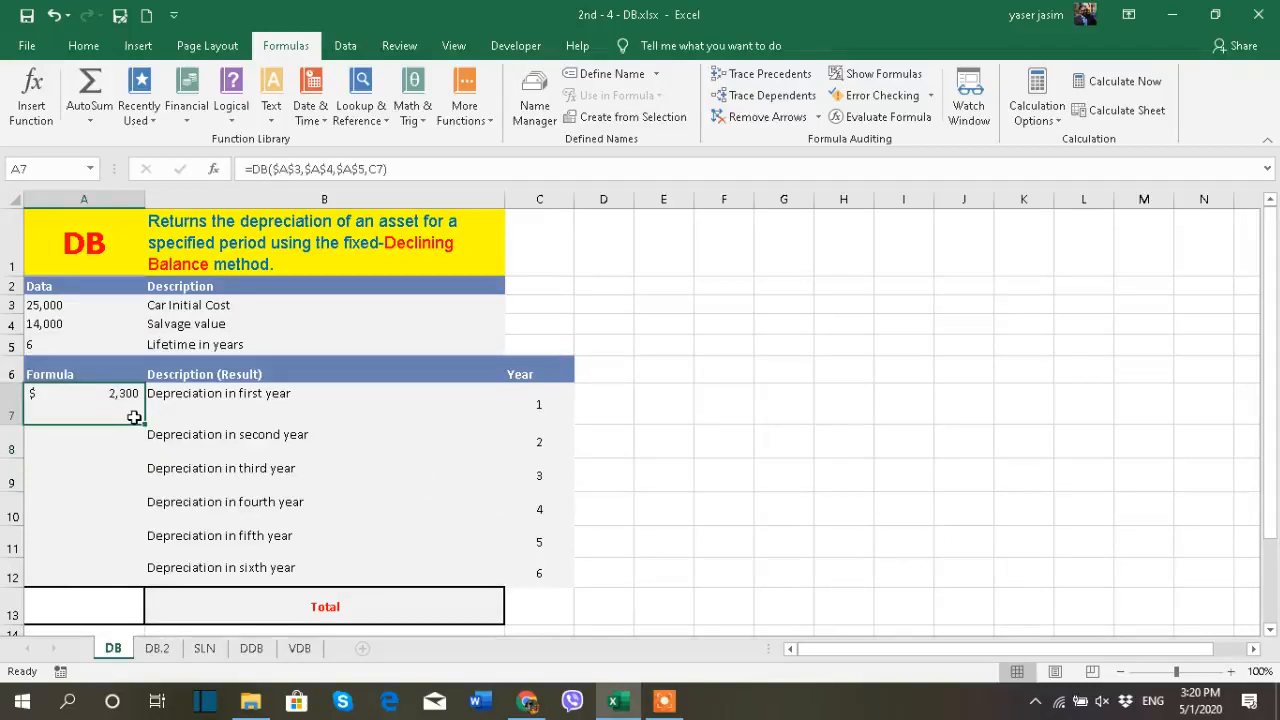
drag(144, 424, 138, 580)
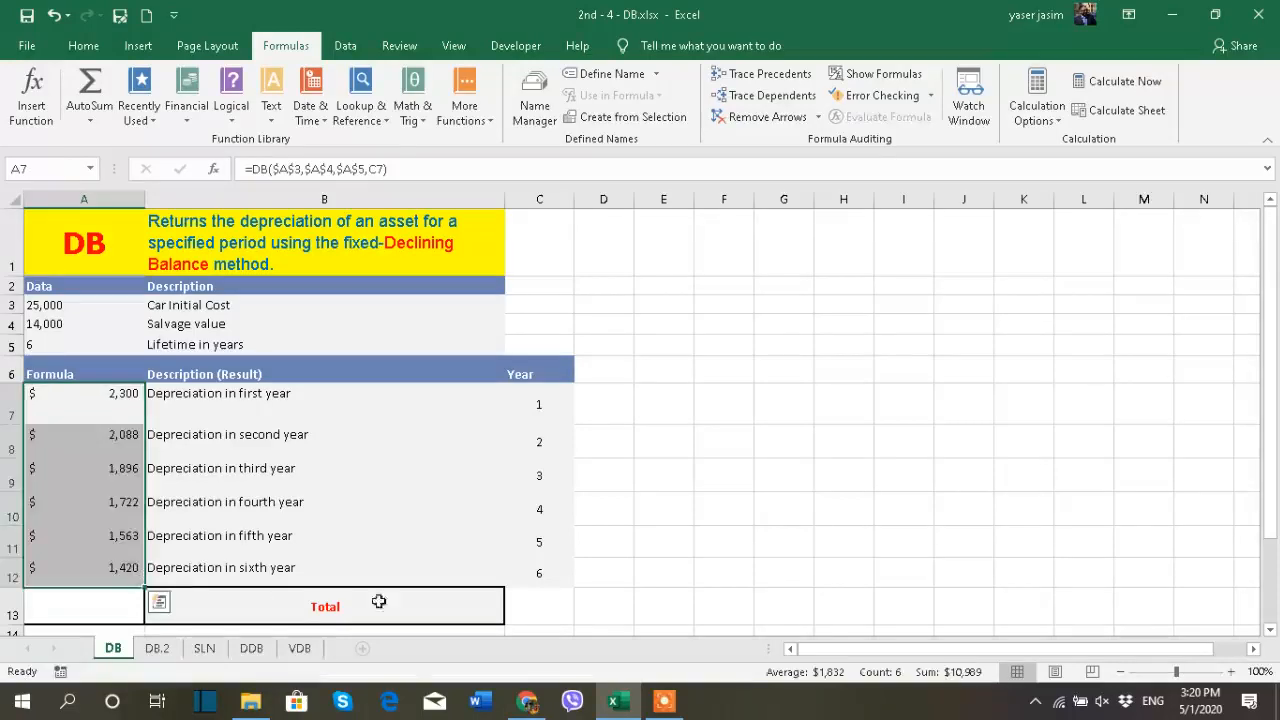
click(771, 510)
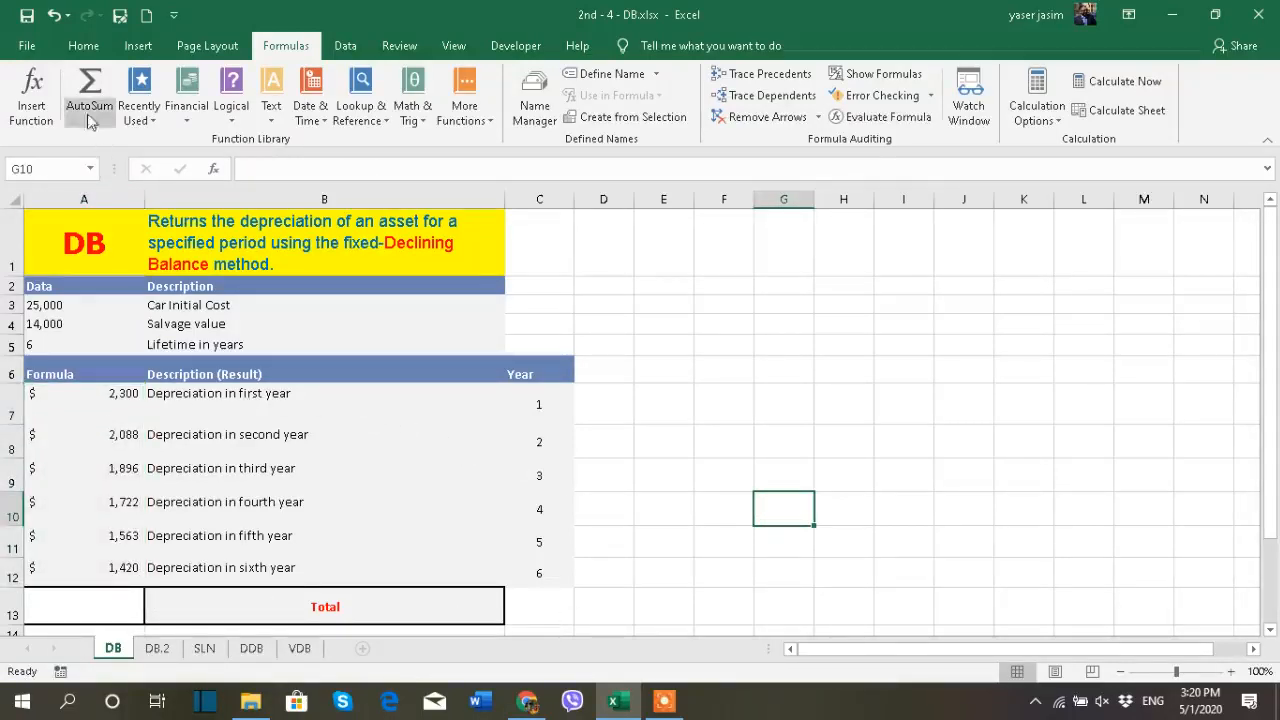
- Total the six yearly depreciation amounts in A13 with AutoSum, and select the salvage value cell A4
click(74, 46)
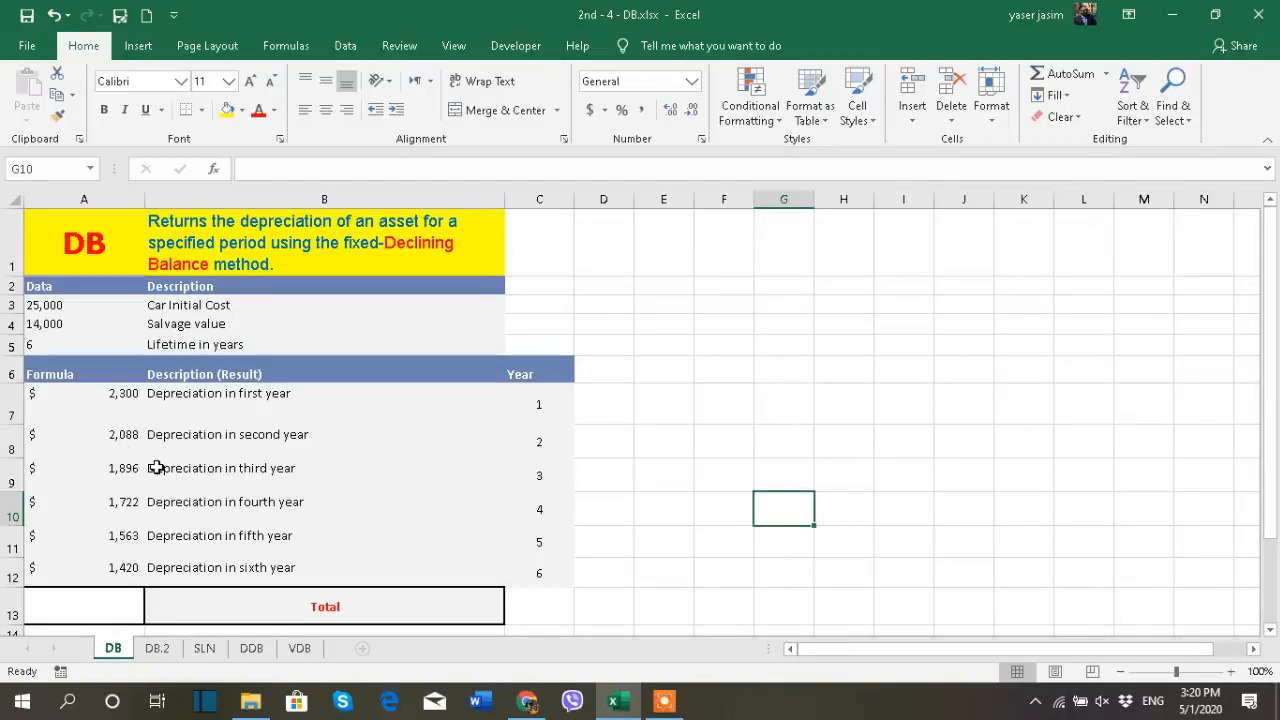
click(99, 605)
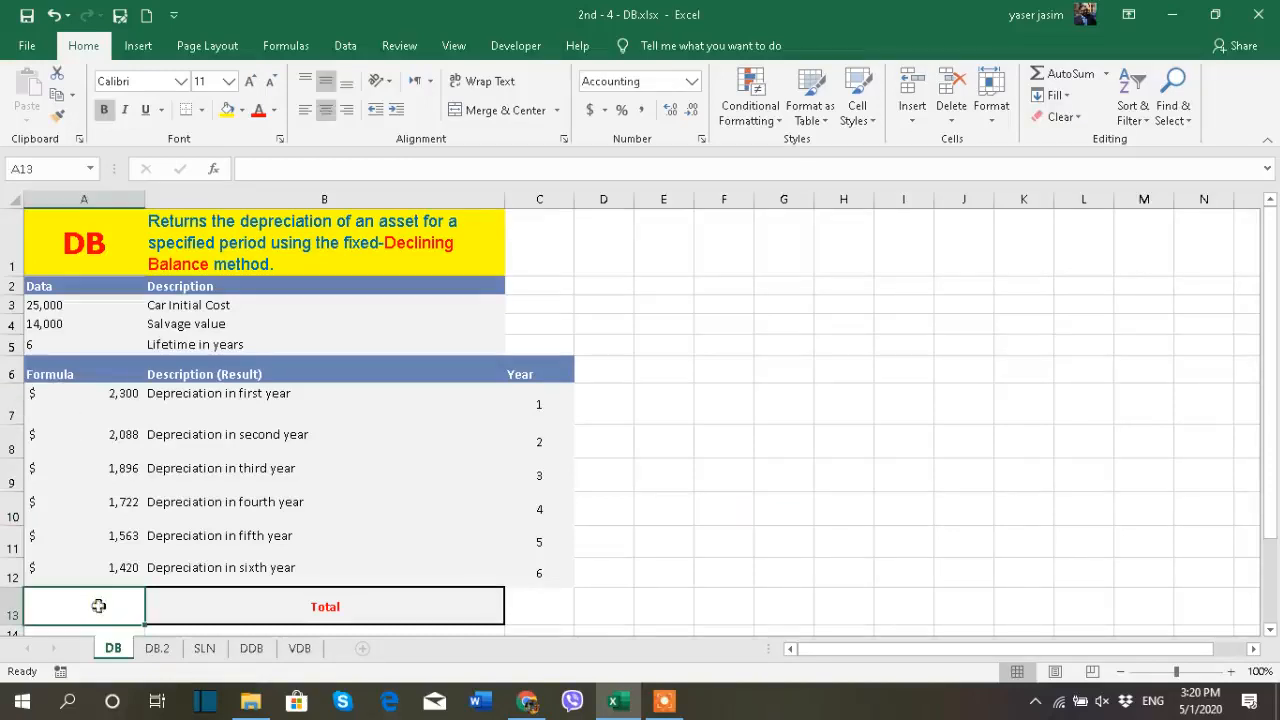
click(1066, 73)
key(Return)
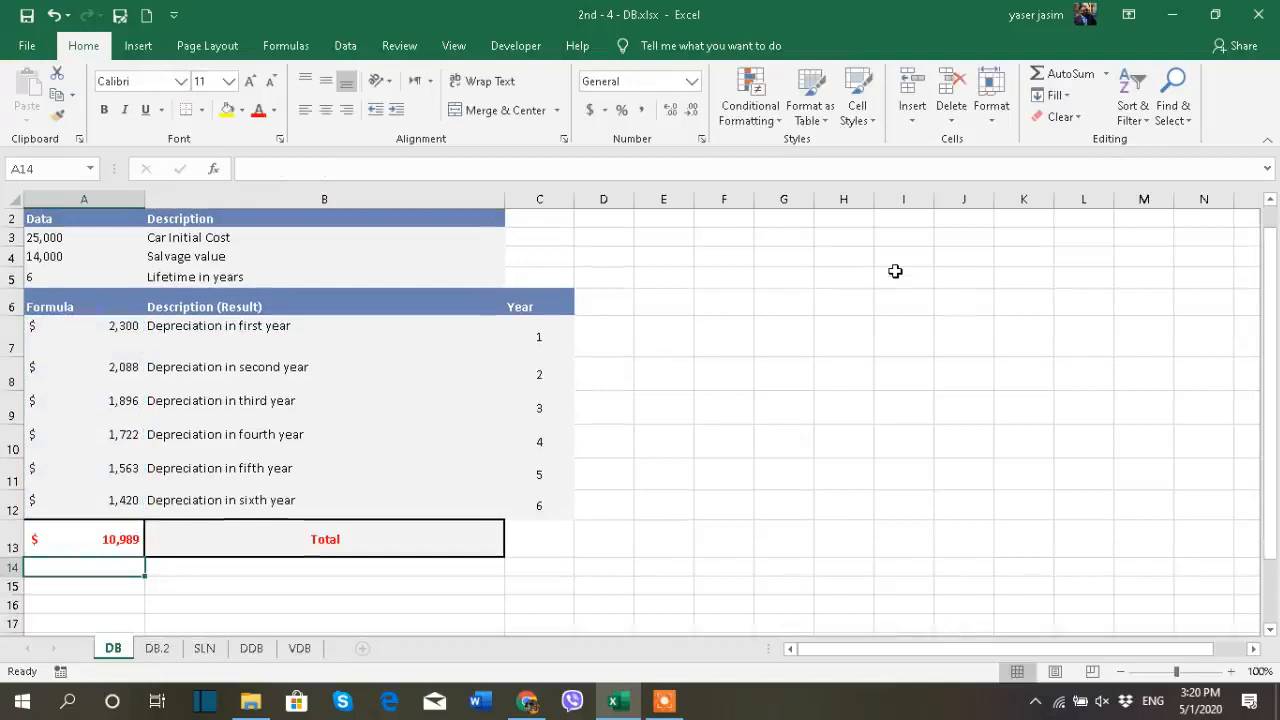
scroll(571, 483, up, 1)
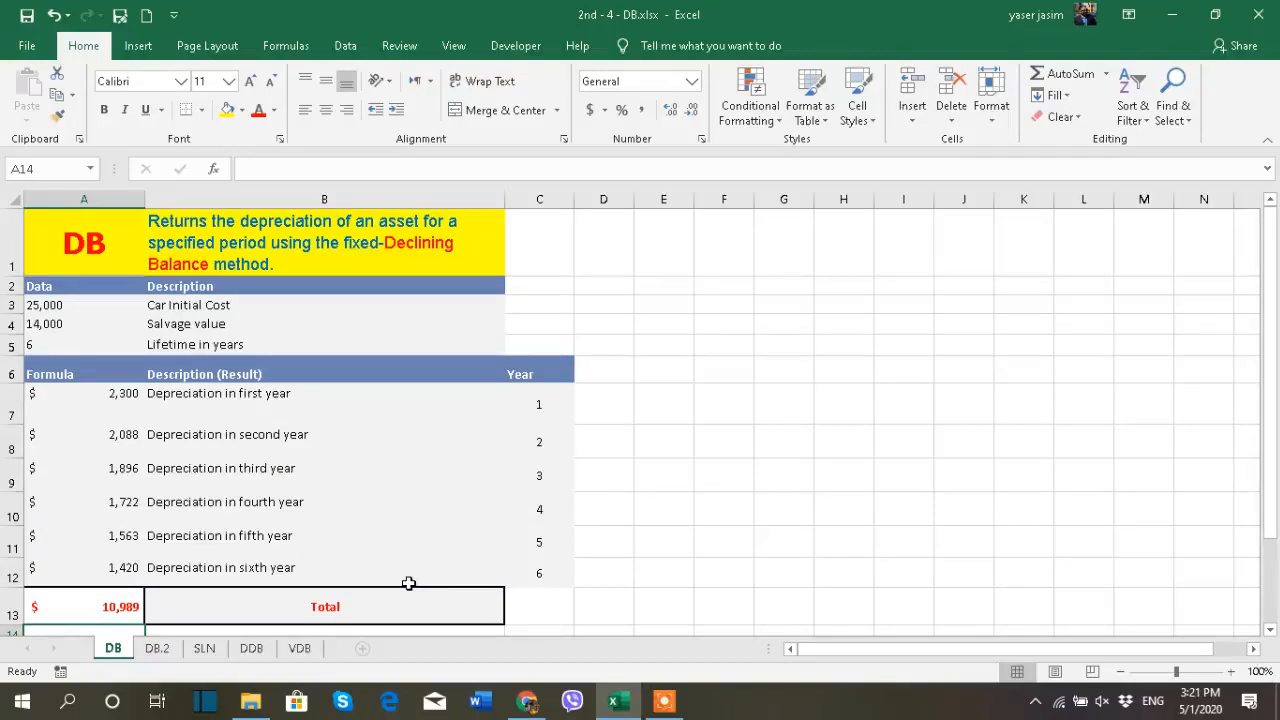
click(41, 324)
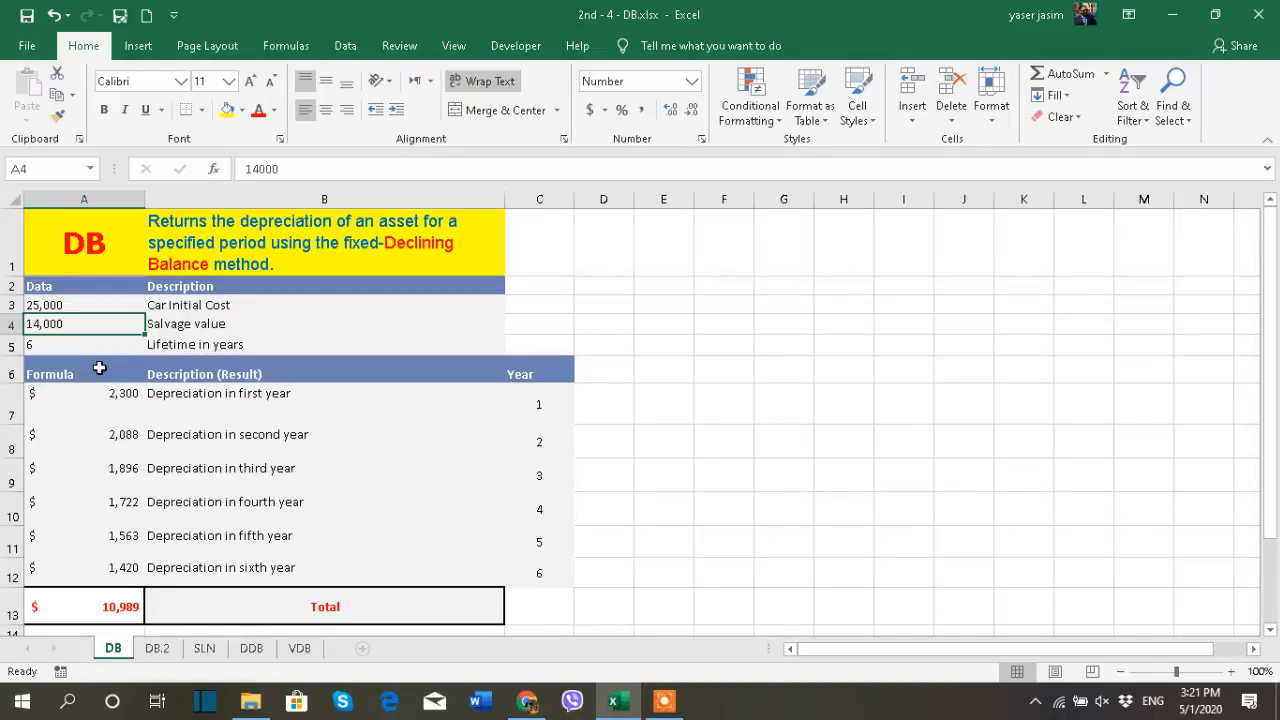
- Switch to the DB.2 sheet and examine the initial cost entry in row 3
click(155, 648)
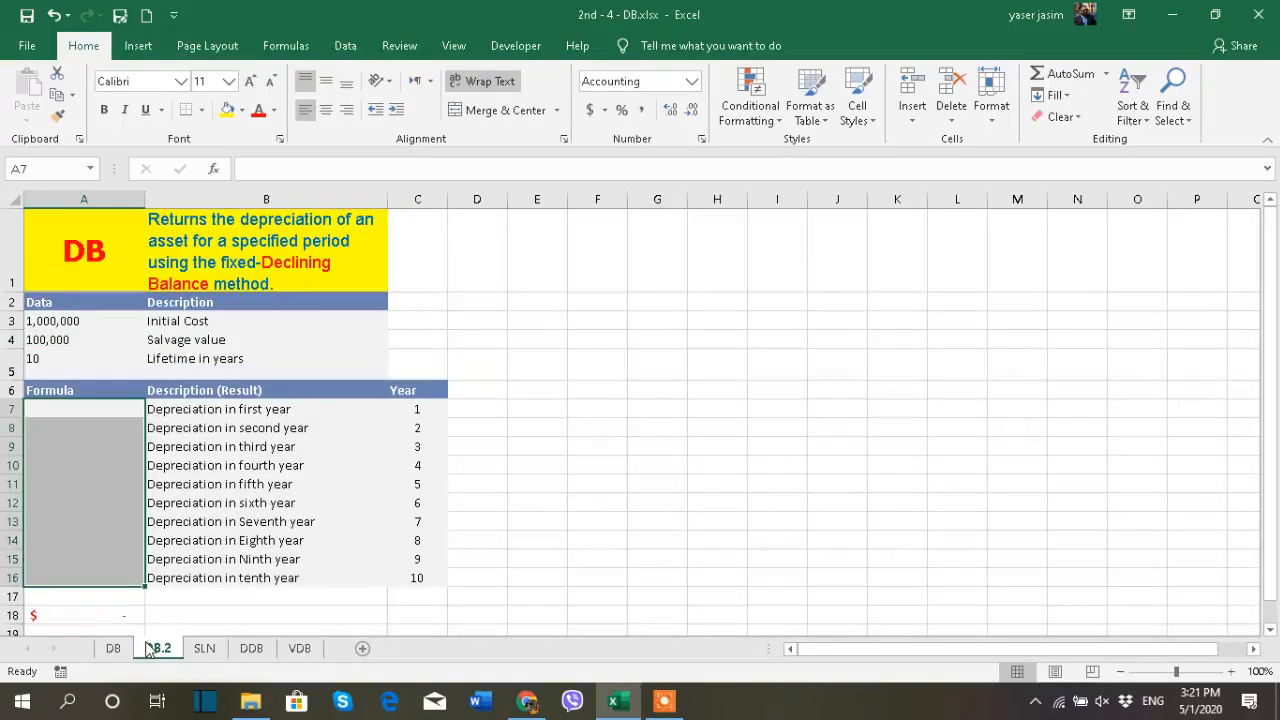
click(580, 470)
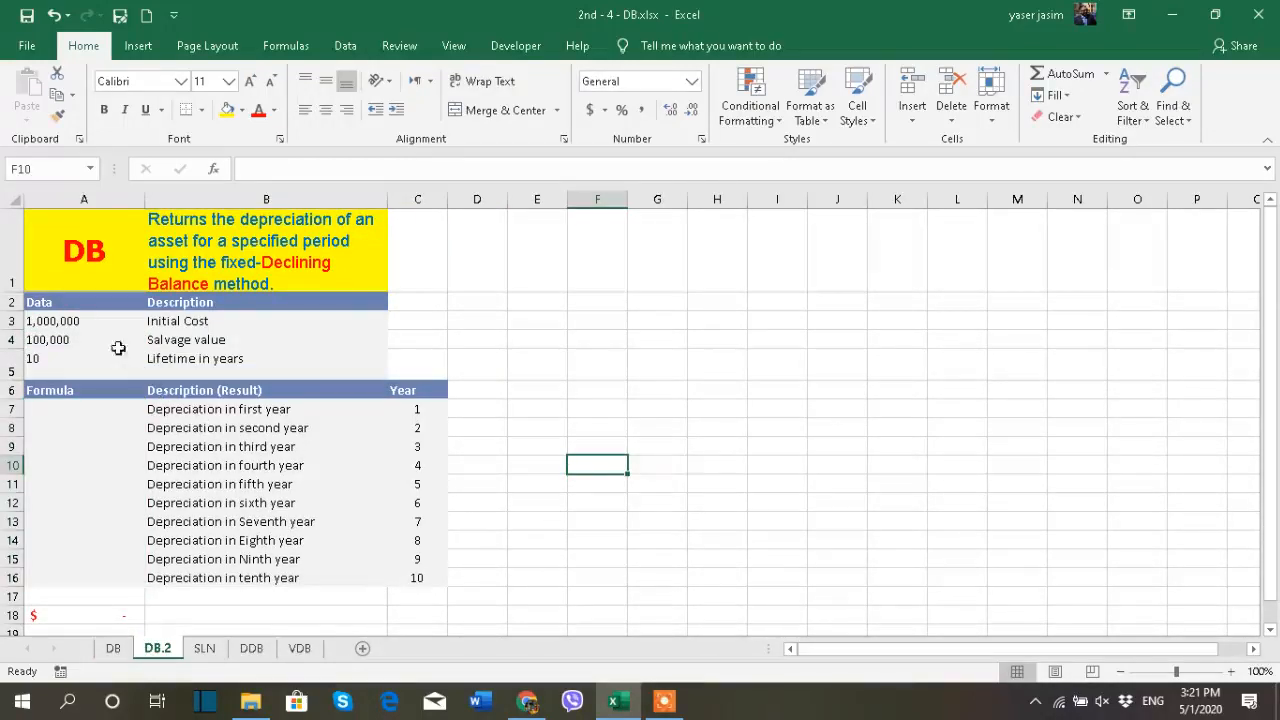
click(98, 325)
click(188, 326)
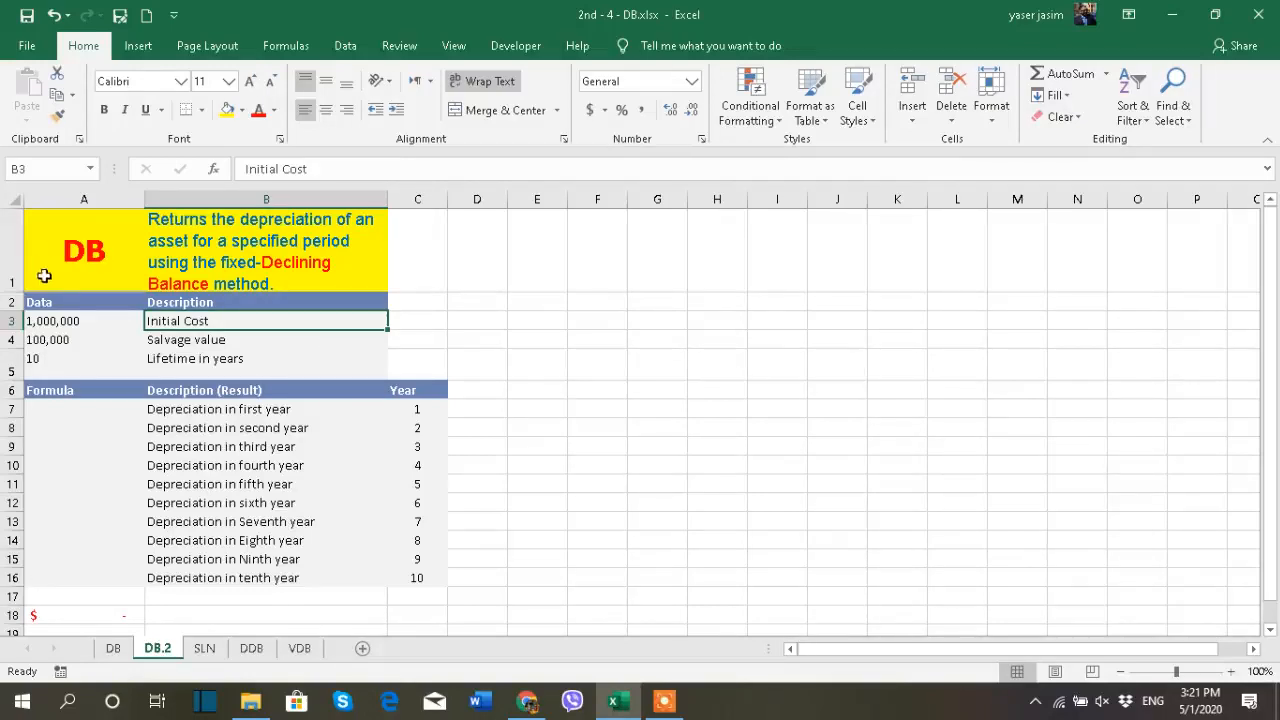
- Format the initial cost and salvage value in A3:A4 as English (United Kingdom) pound accounting with no decimals
drag(56, 322, 60, 341)
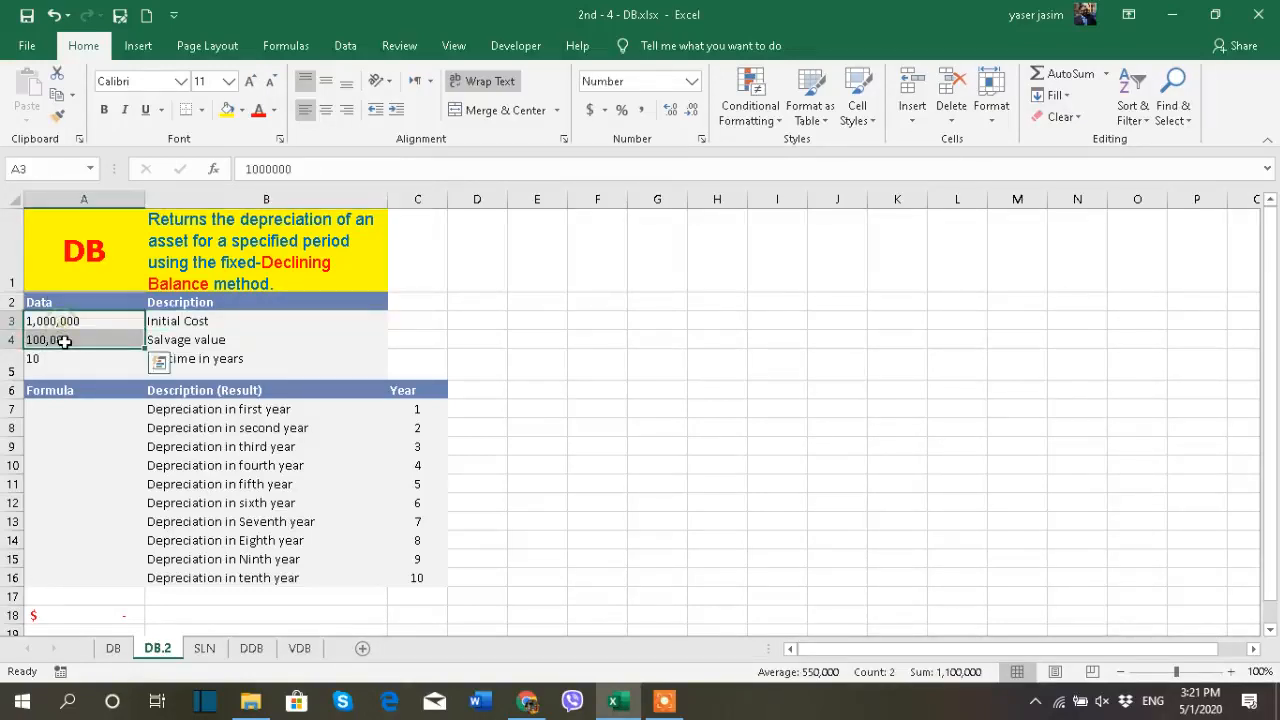
click(589, 110)
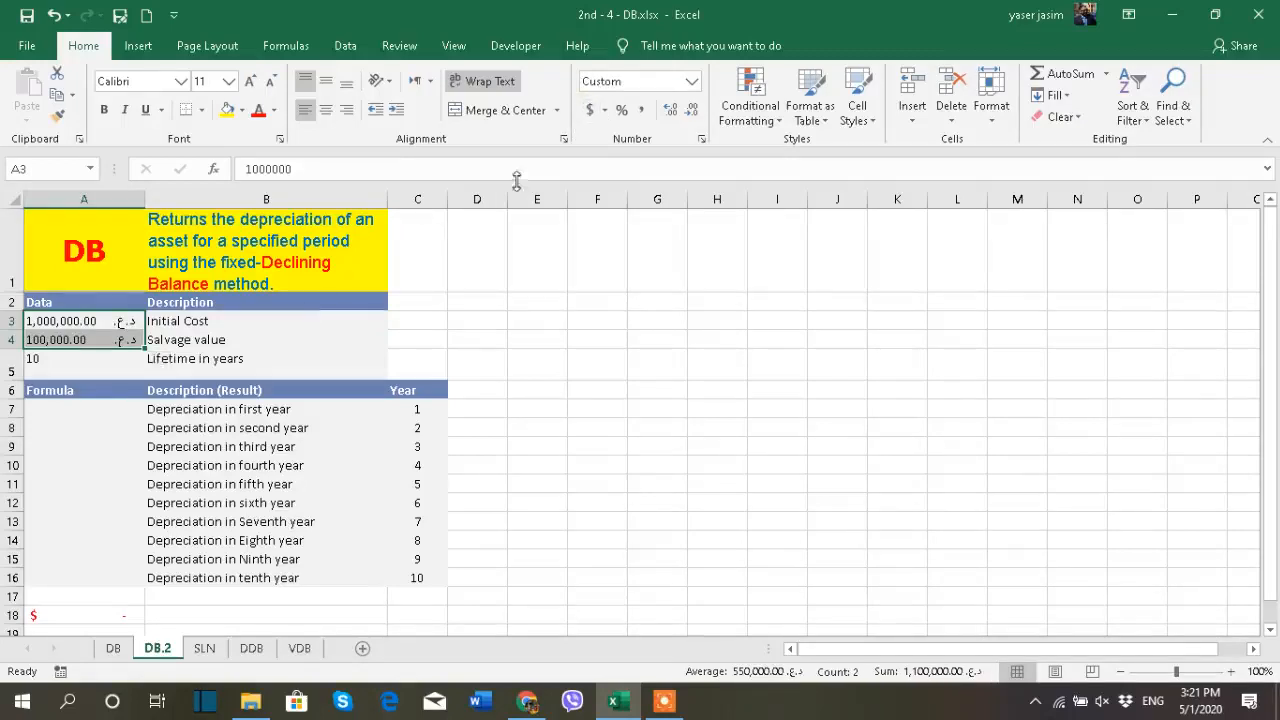
click(604, 110)
click(617, 157)
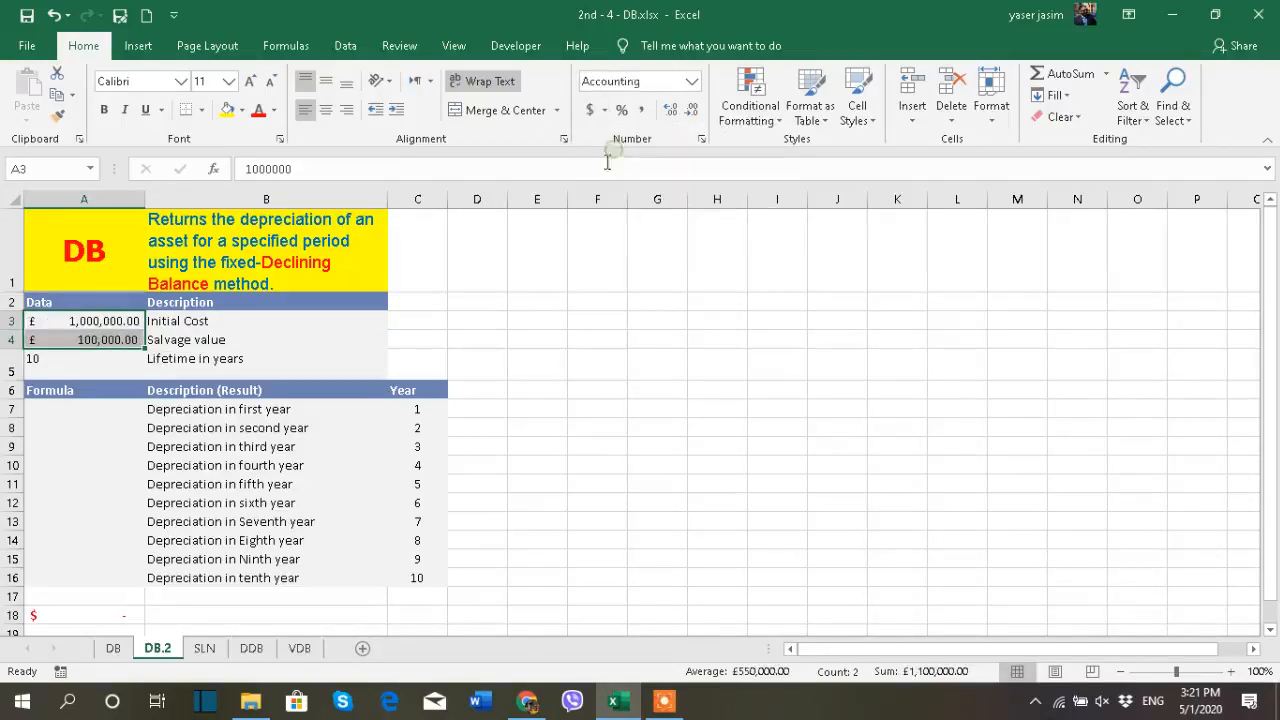
click(693, 109)
click(693, 109)
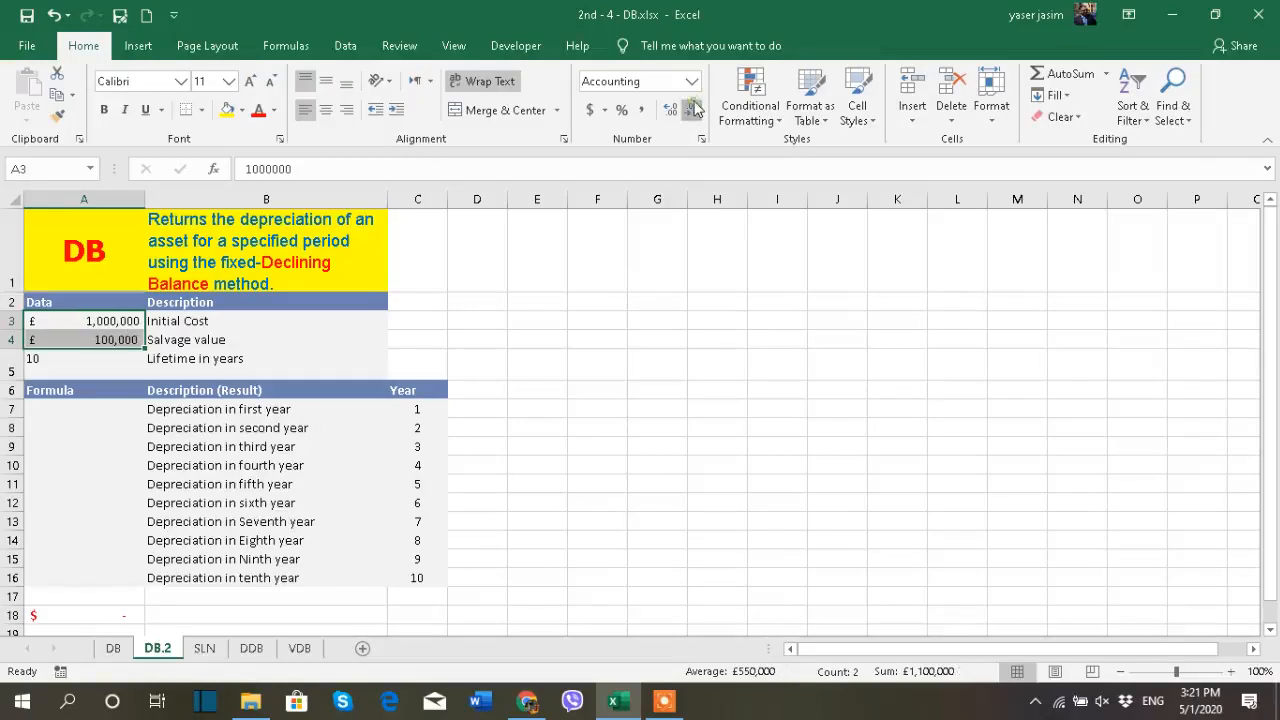
click(596, 302)
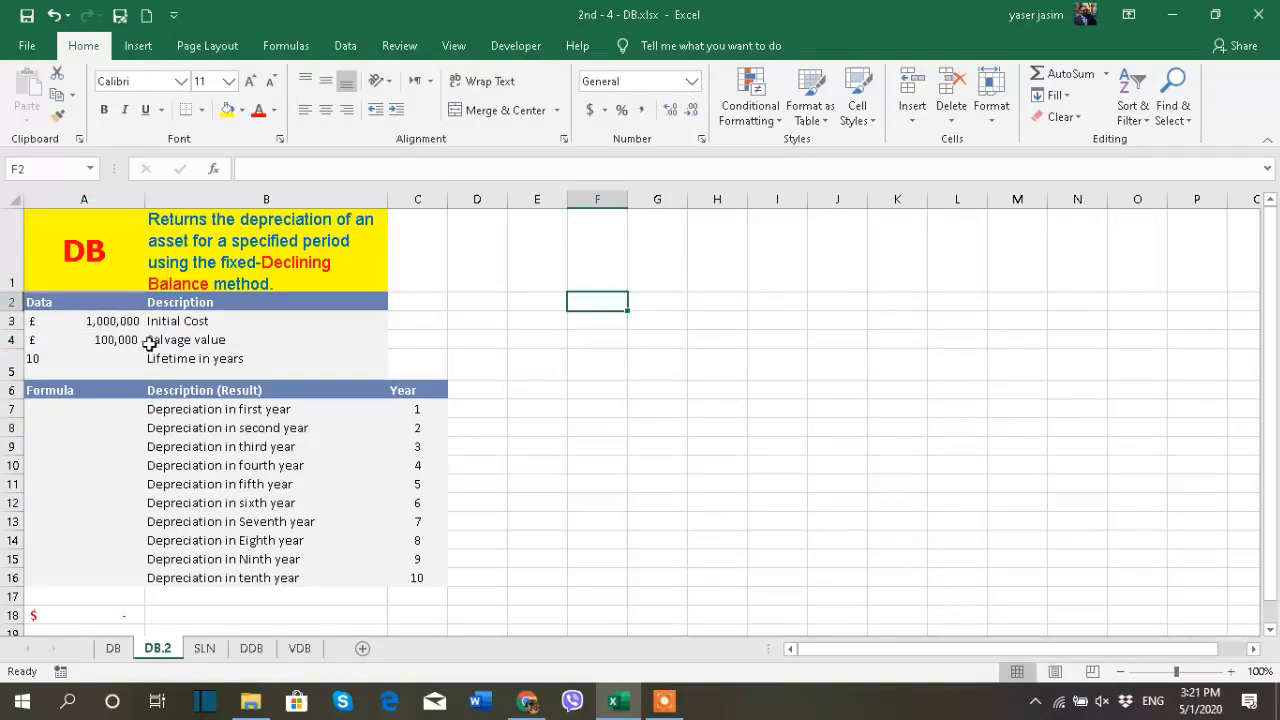
- Look over the lifetime and yearly depreciation rows, and clear the existing SUM formula from A18
click(120, 356)
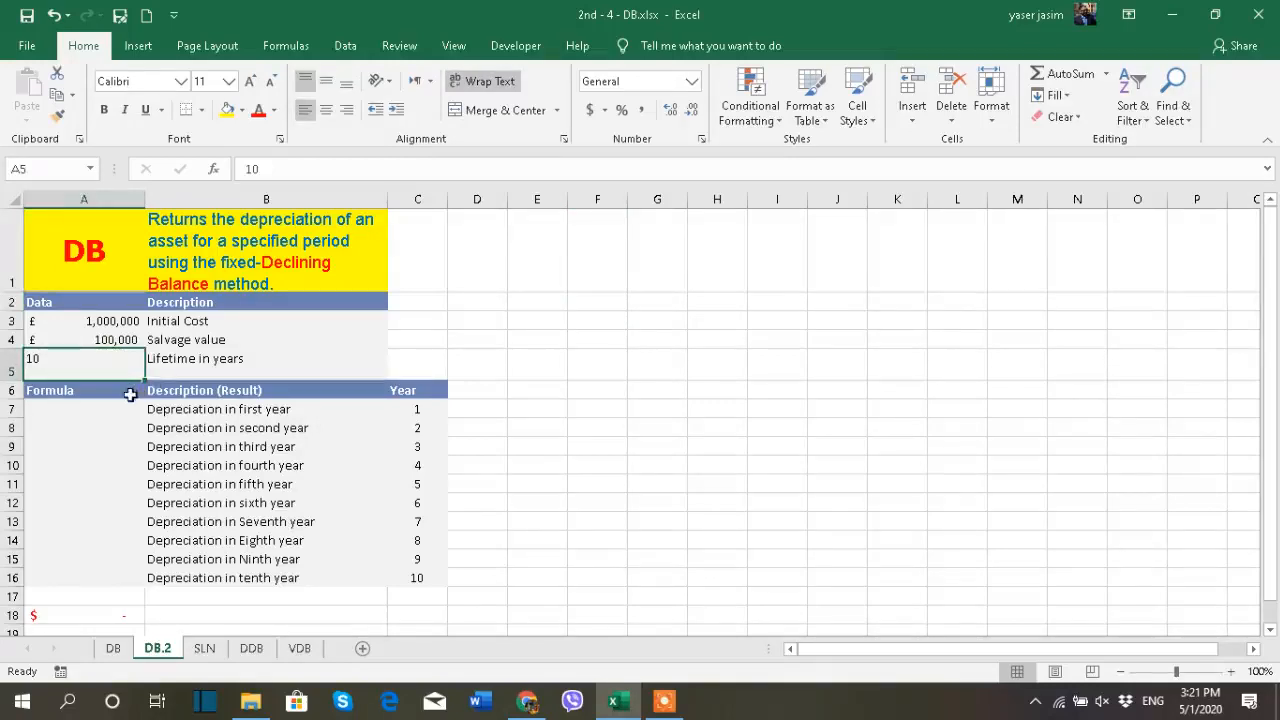
click(128, 410)
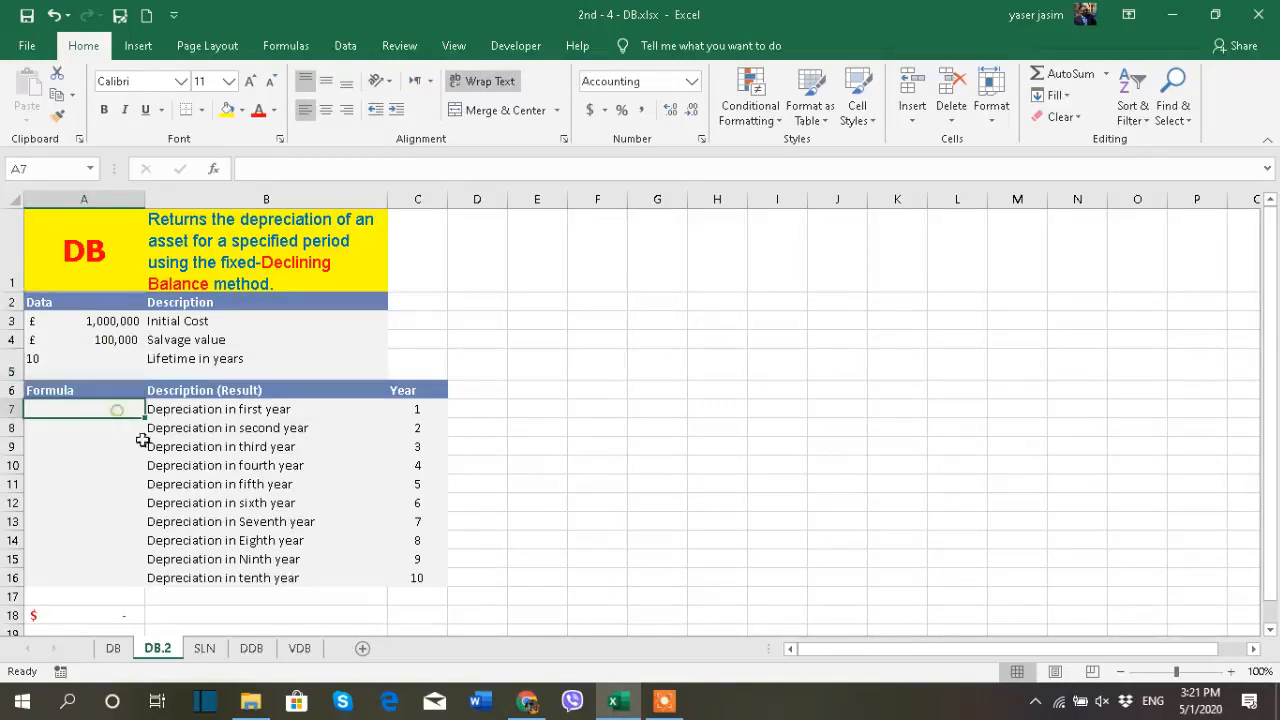
click(255, 410)
click(270, 428)
click(271, 485)
click(266, 503)
click(256, 538)
click(128, 609)
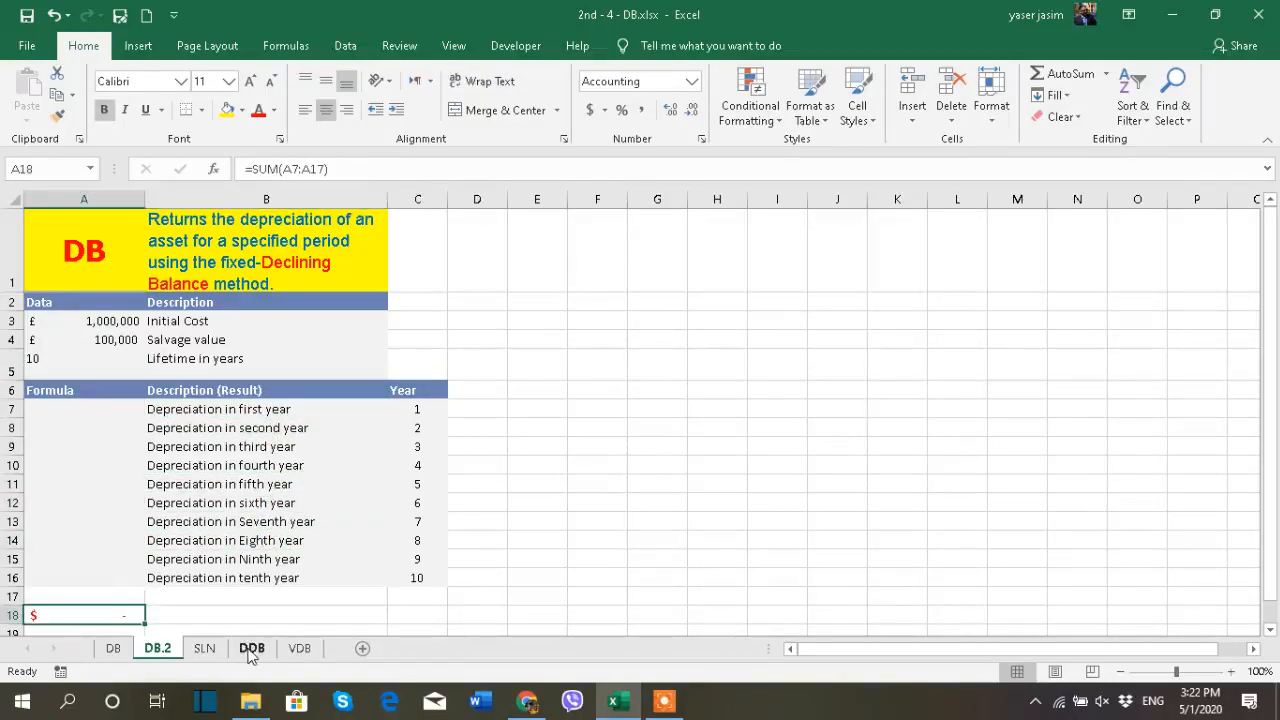
key(Delete)
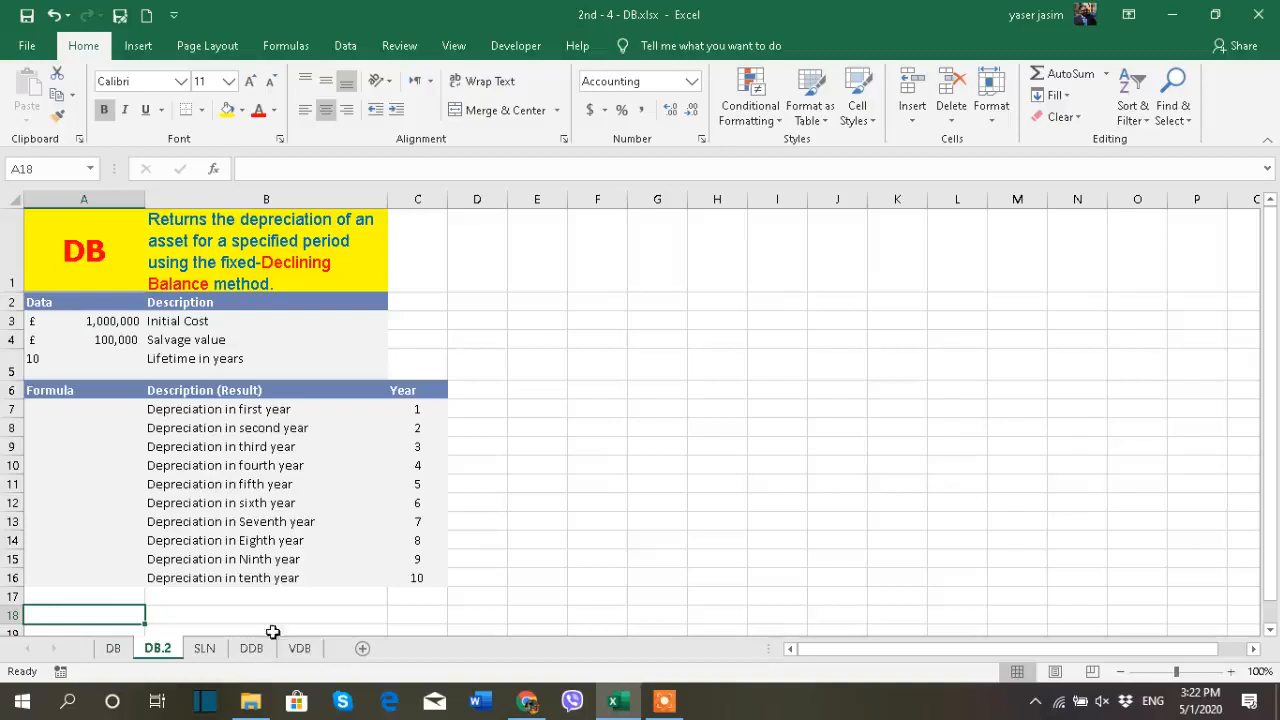
- Start a DB formula in A7 with the initial cost $A$3 as an absolute reference for the cost argument
click(81, 410)
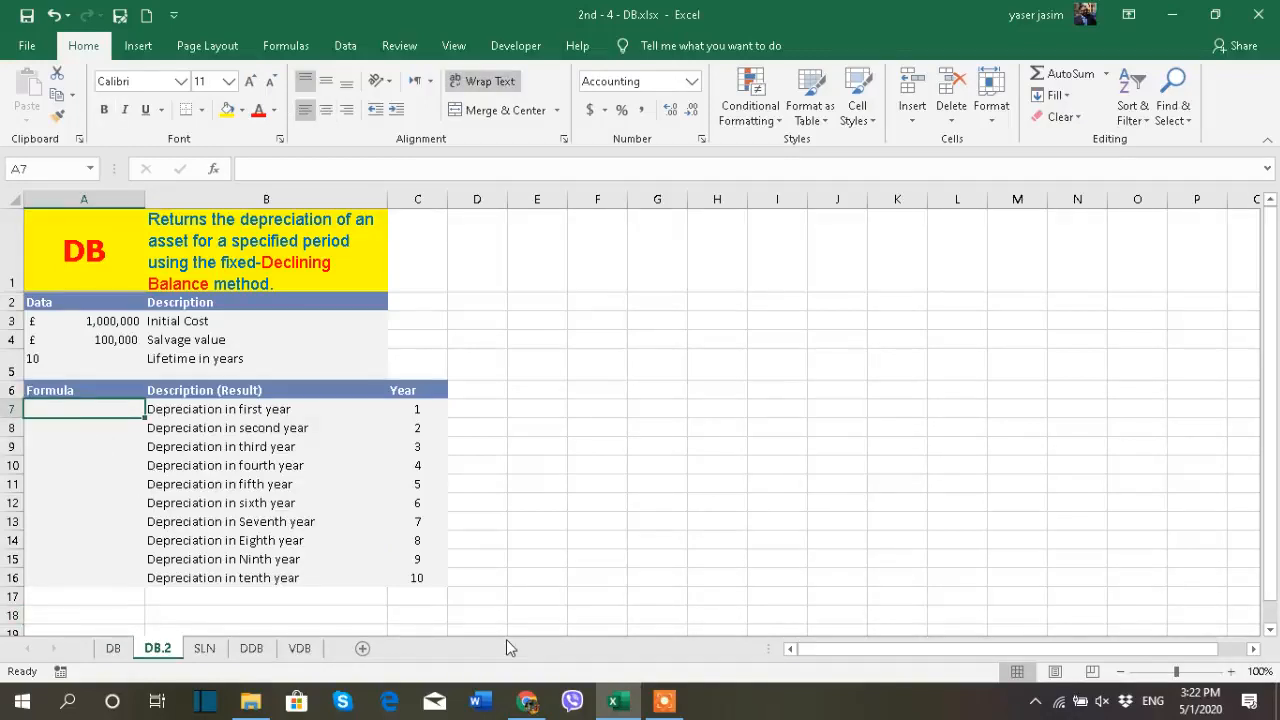
text(=db)
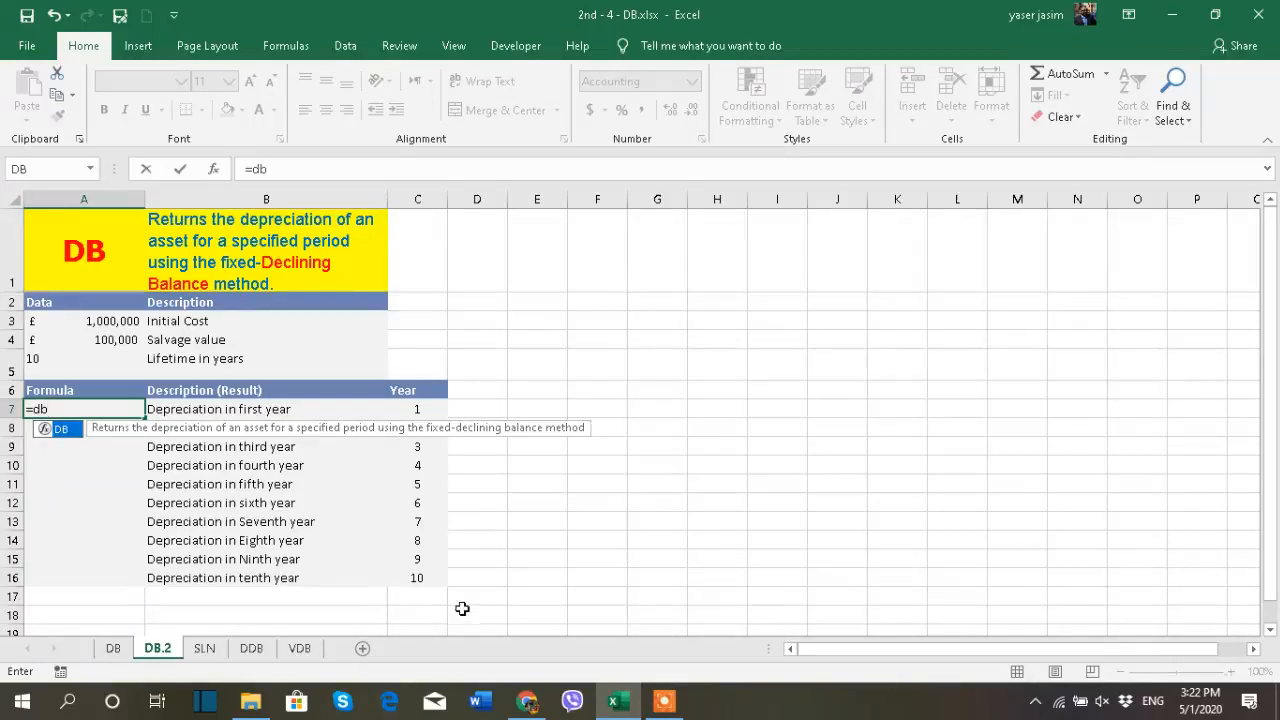
double_click(62, 429)
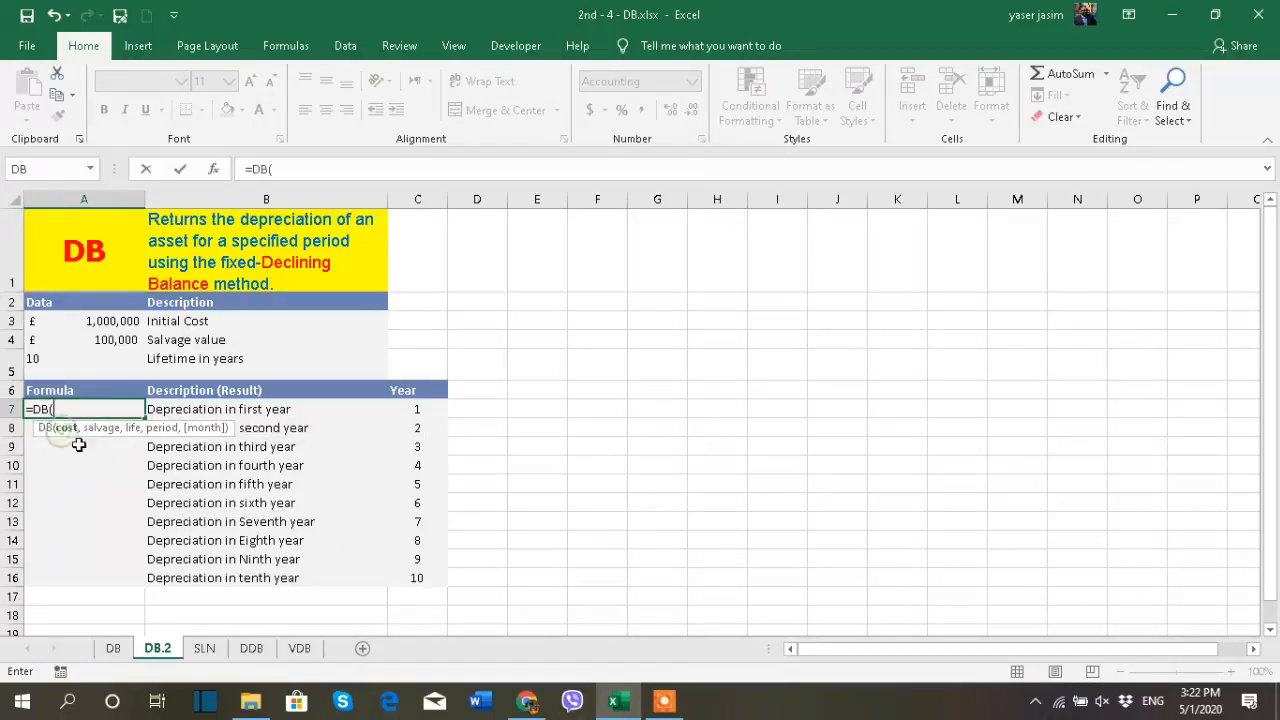
click(105, 320)
key(F4)
text(,)
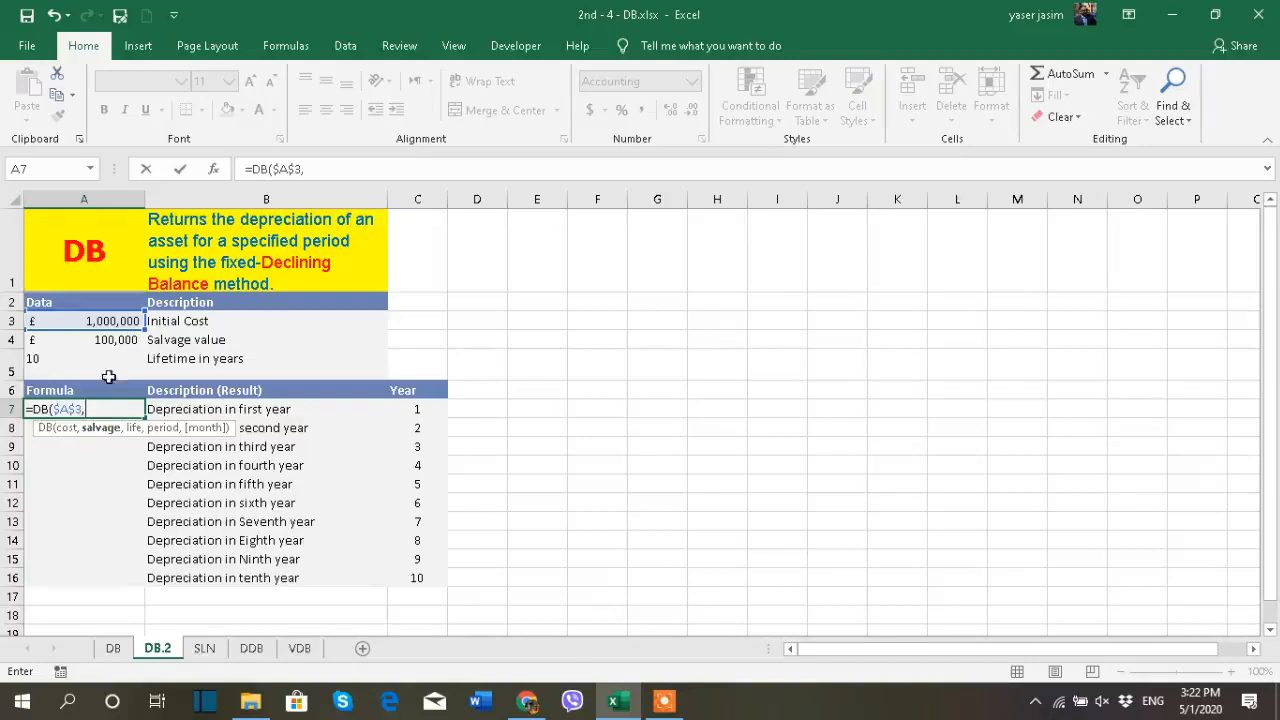
- Complete the A7 formula as =DB($A$3,$A$4,$A$5,C7), with absolute salvage and life references and a relative period
click(110, 345)
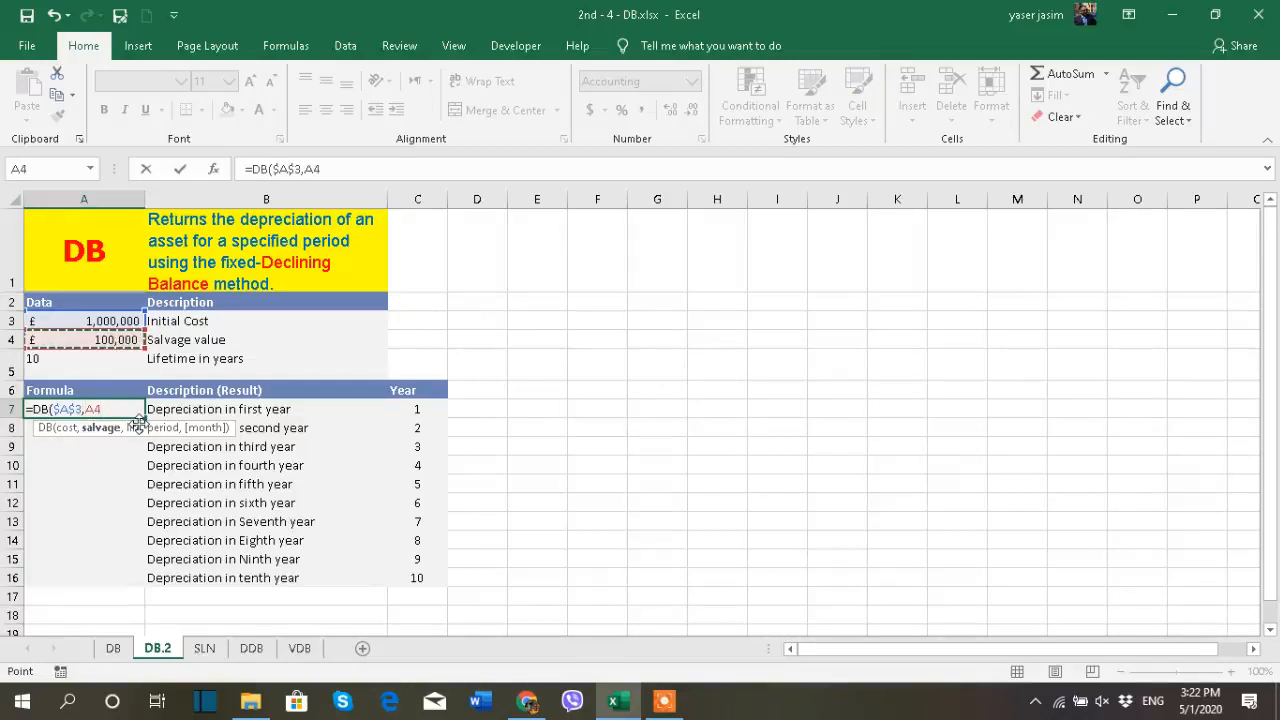
key(F4)
text(,)
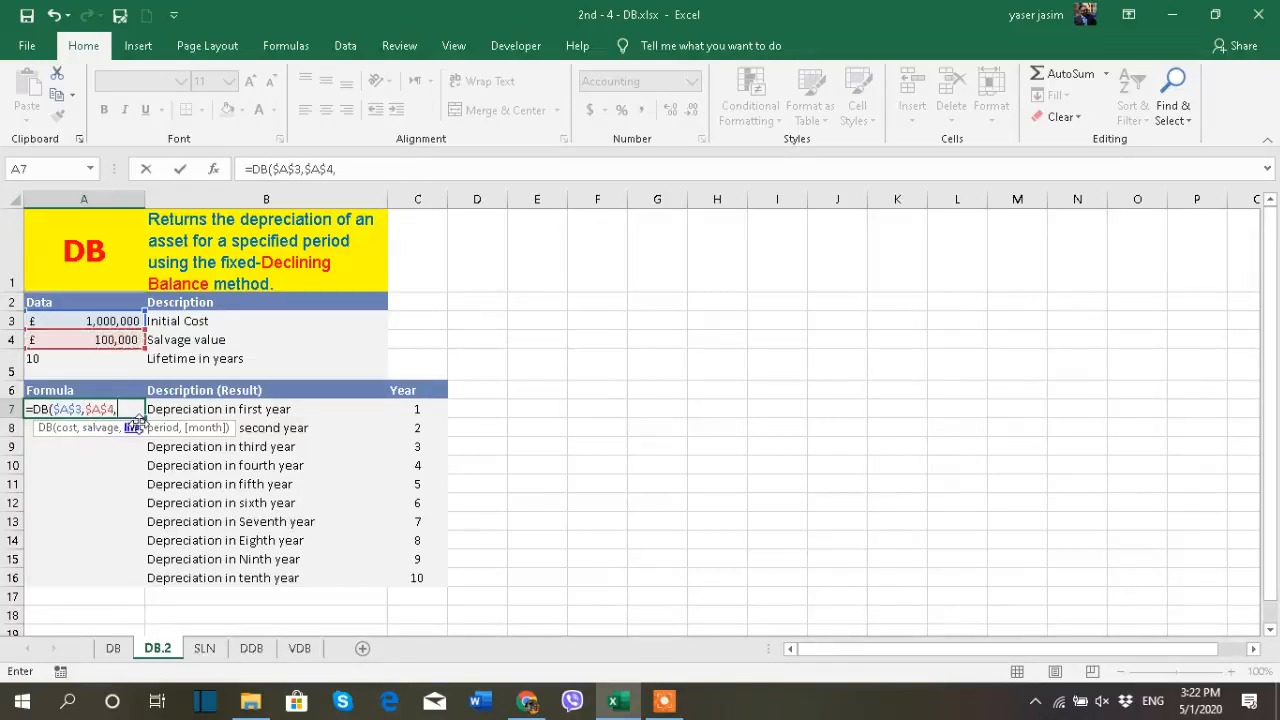
click(102, 360)
key(F4)
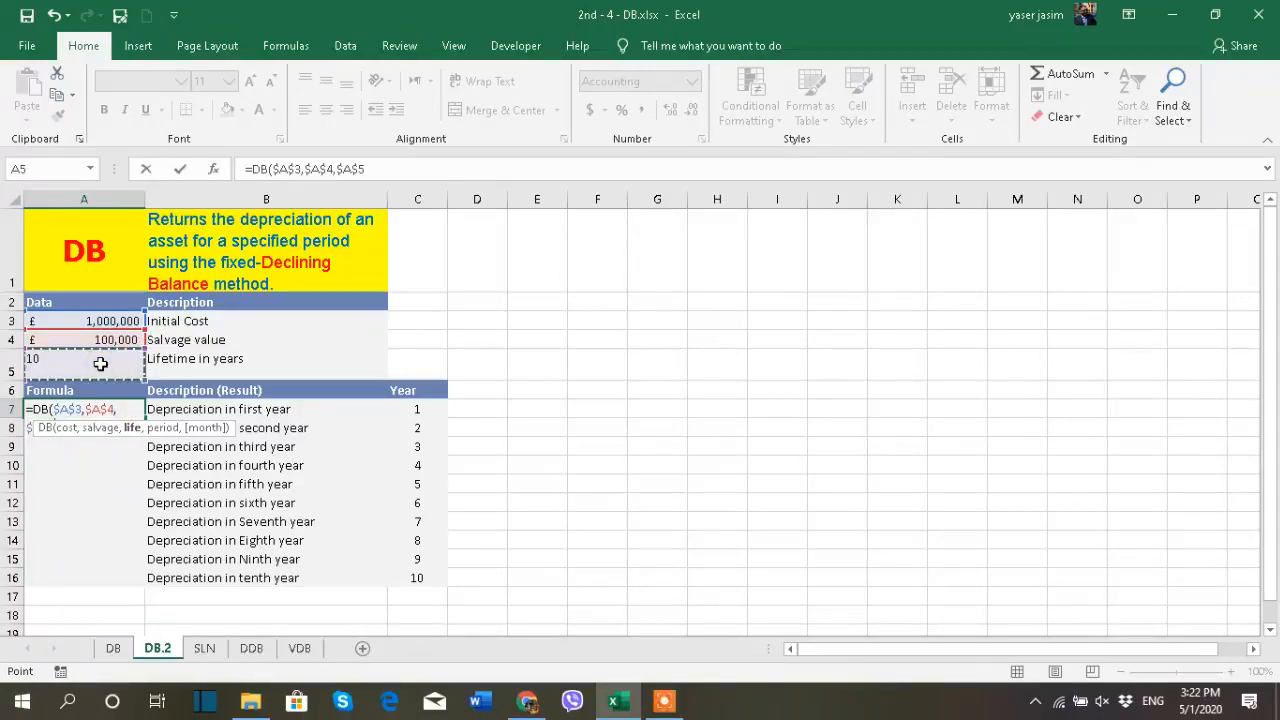
text(,)
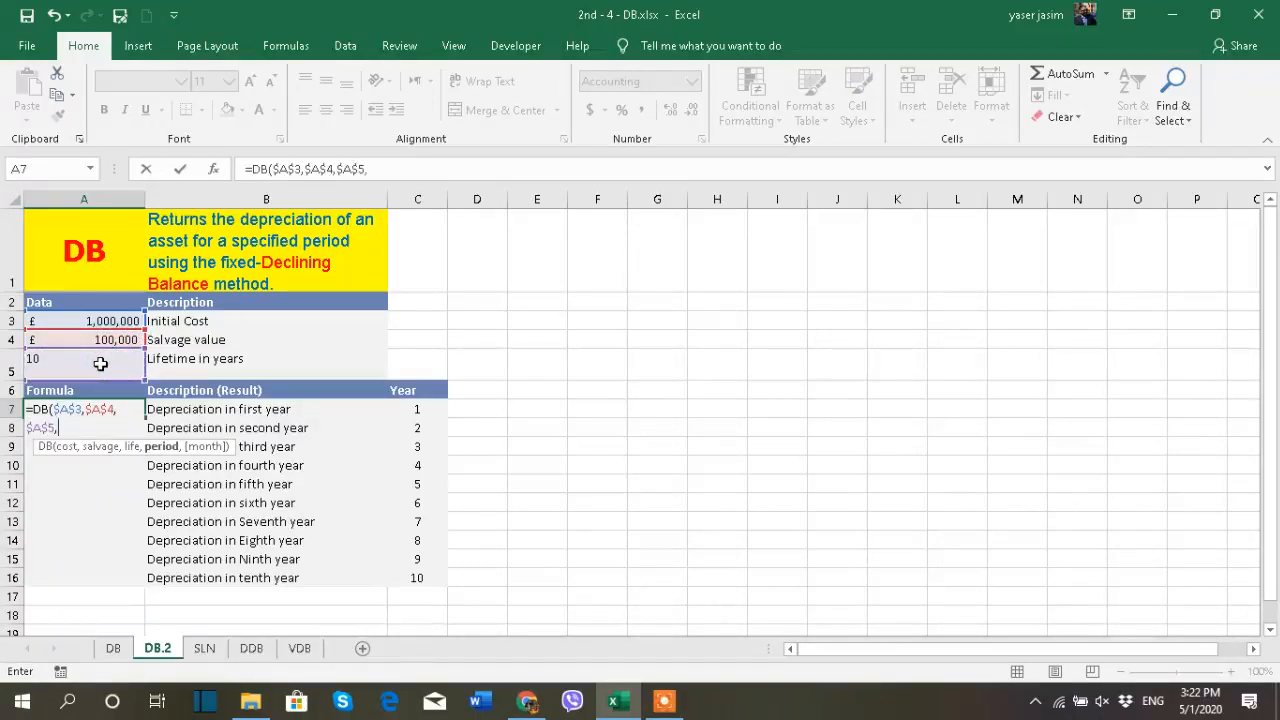
click(430, 407)
text())
key(Return)
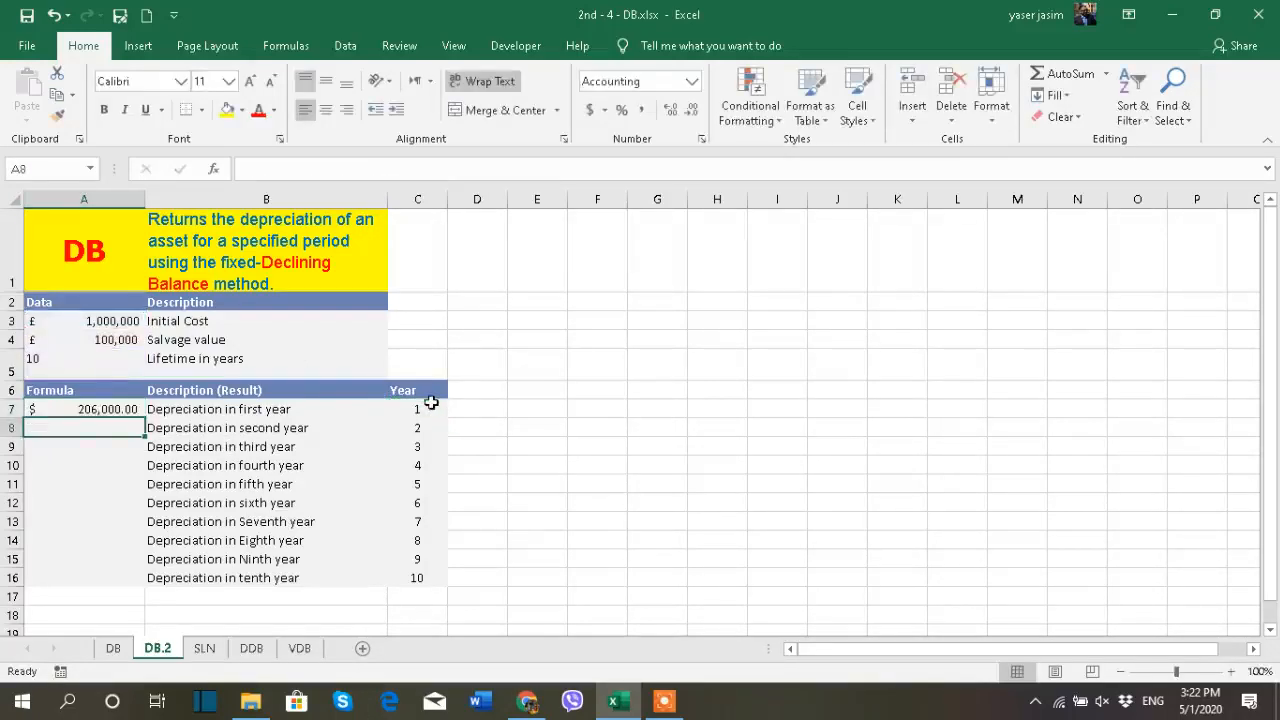
- Remove the decimals from the first-year depreciation in A7 and fill its formula down through A16
click(115, 409)
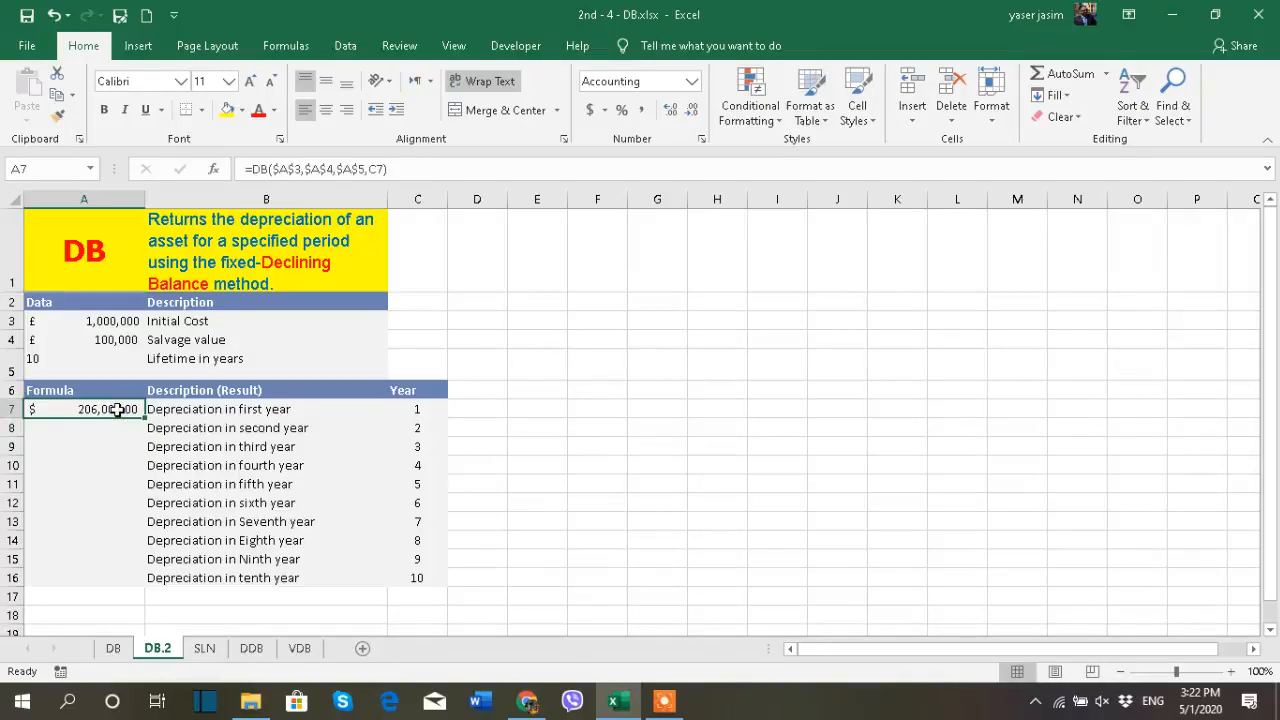
click(692, 110)
drag(146, 423, 148, 588)
click(635, 540)
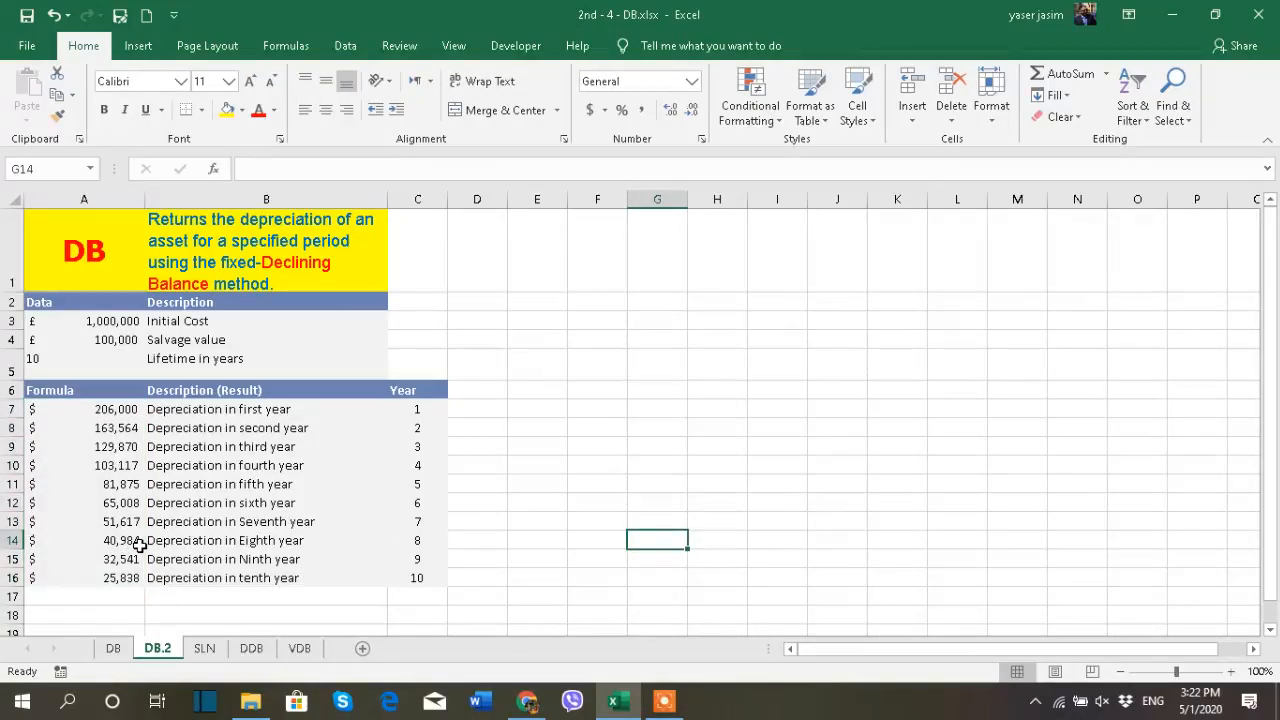
- Format the initial cost and salvage value in A3:A4 as English (United States) dollar accounting with no decimals
drag(85, 320, 86, 340)
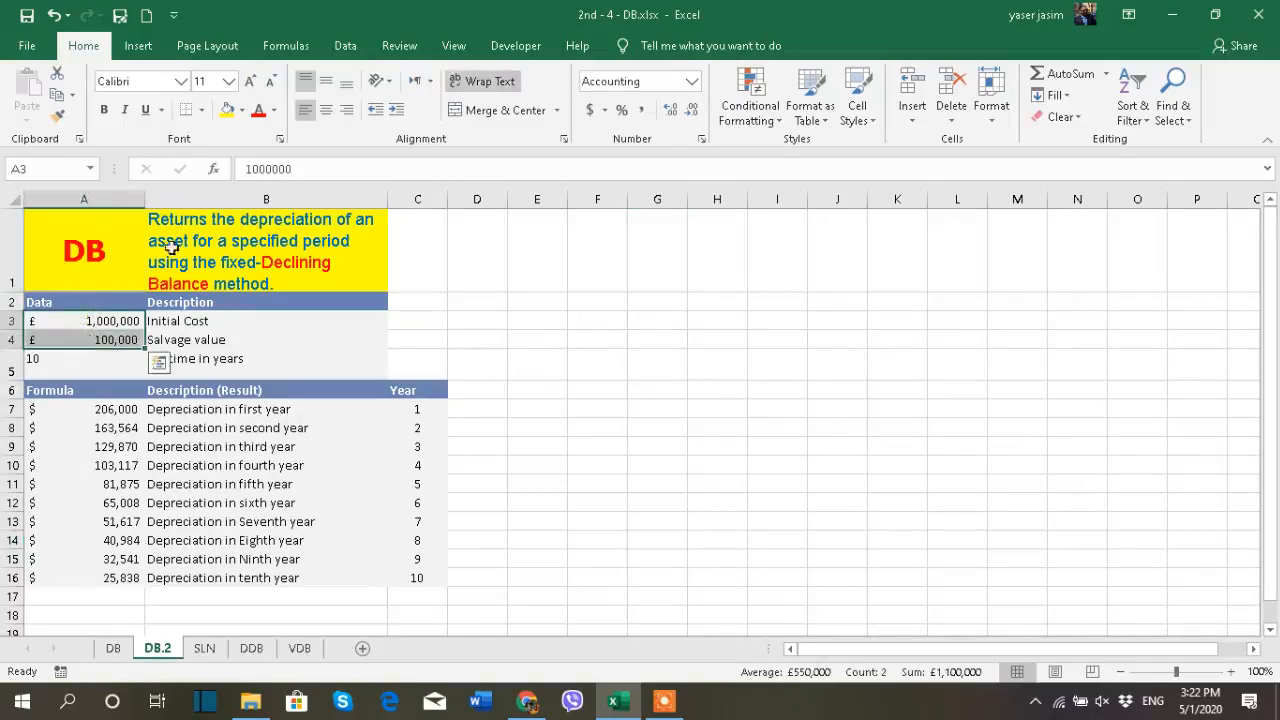
click(605, 111)
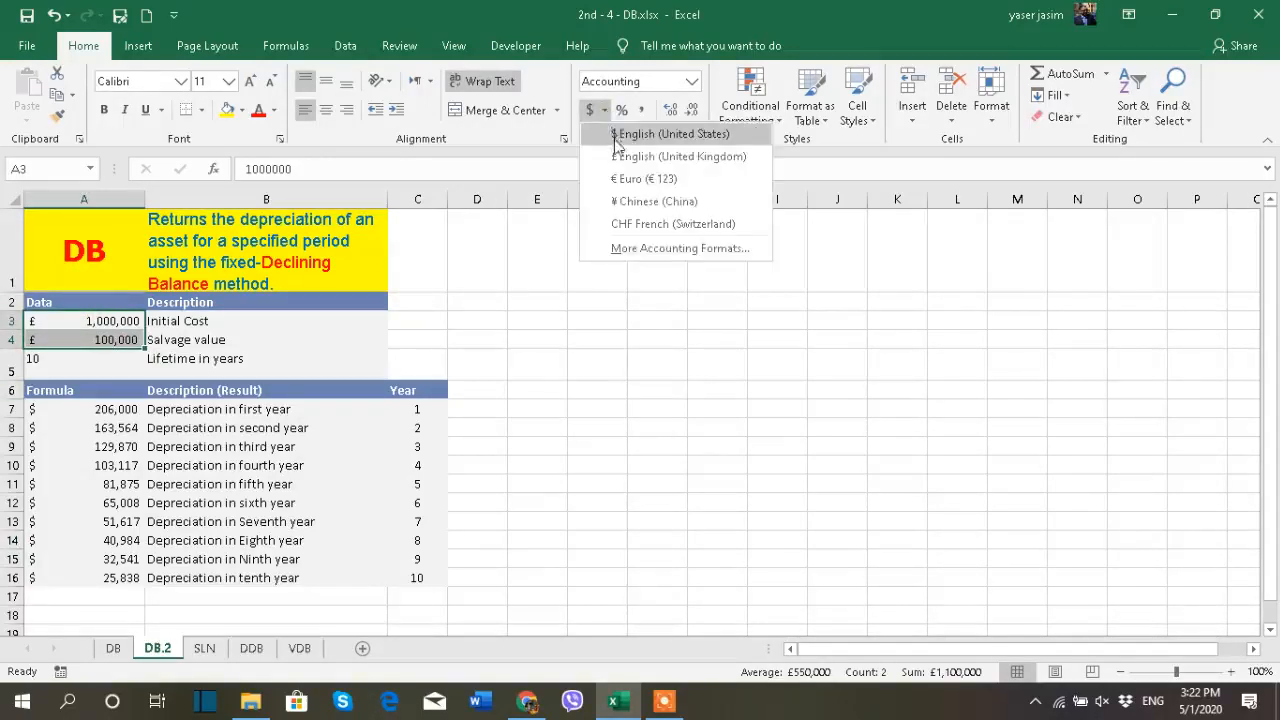
click(624, 136)
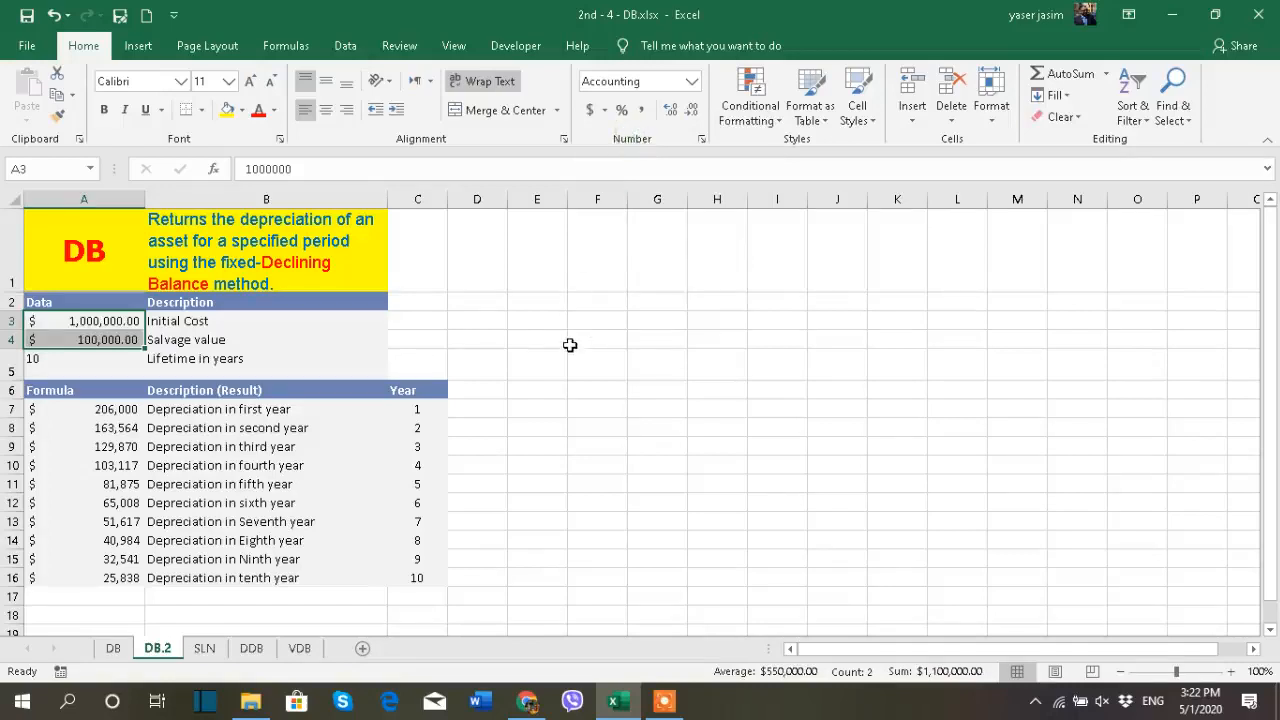
double_click(692, 111)
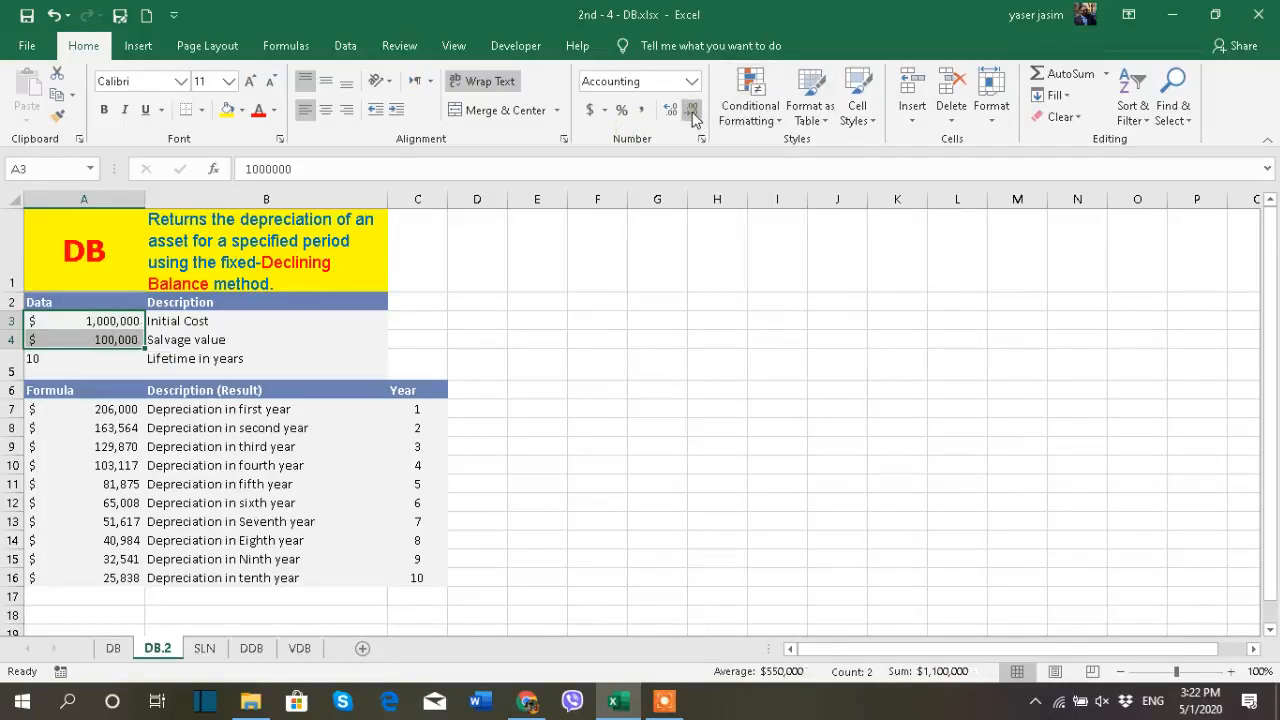
- Total the ten yearly depreciation amounts in A18 with AutoSum, using =SUM(A7:A17)
click(120, 612)
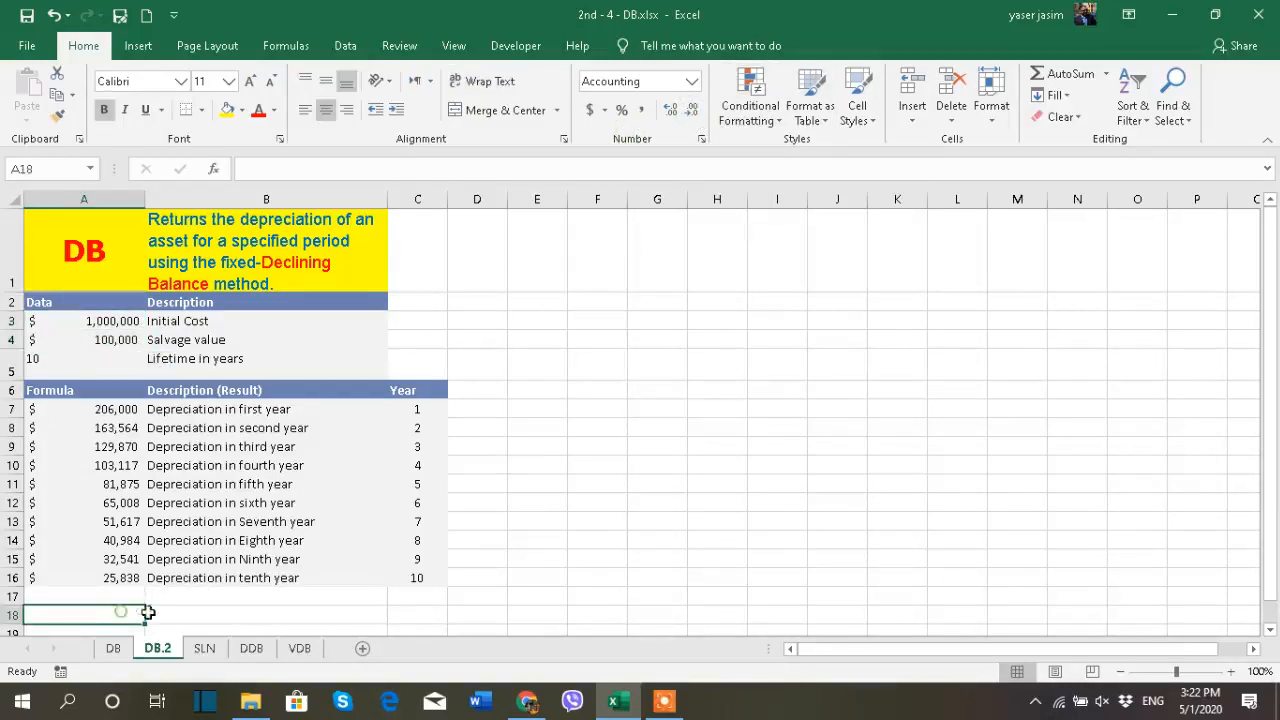
click(1062, 73)
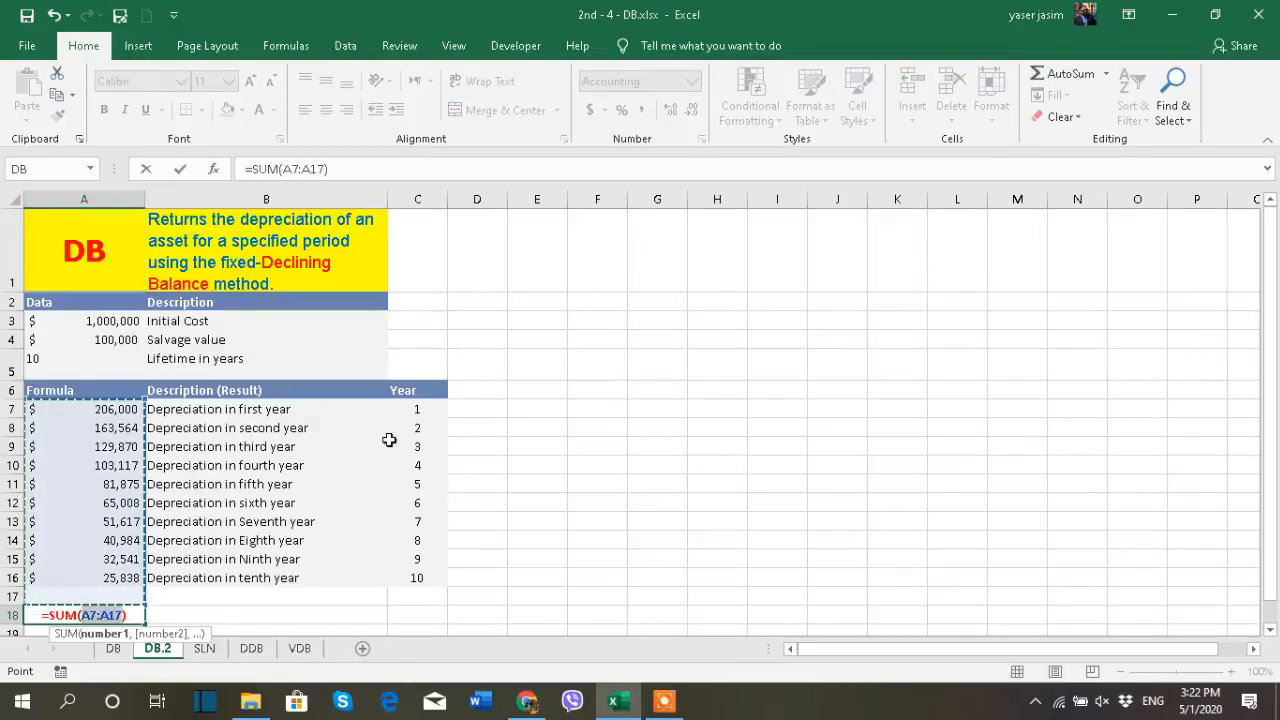
key(Return)
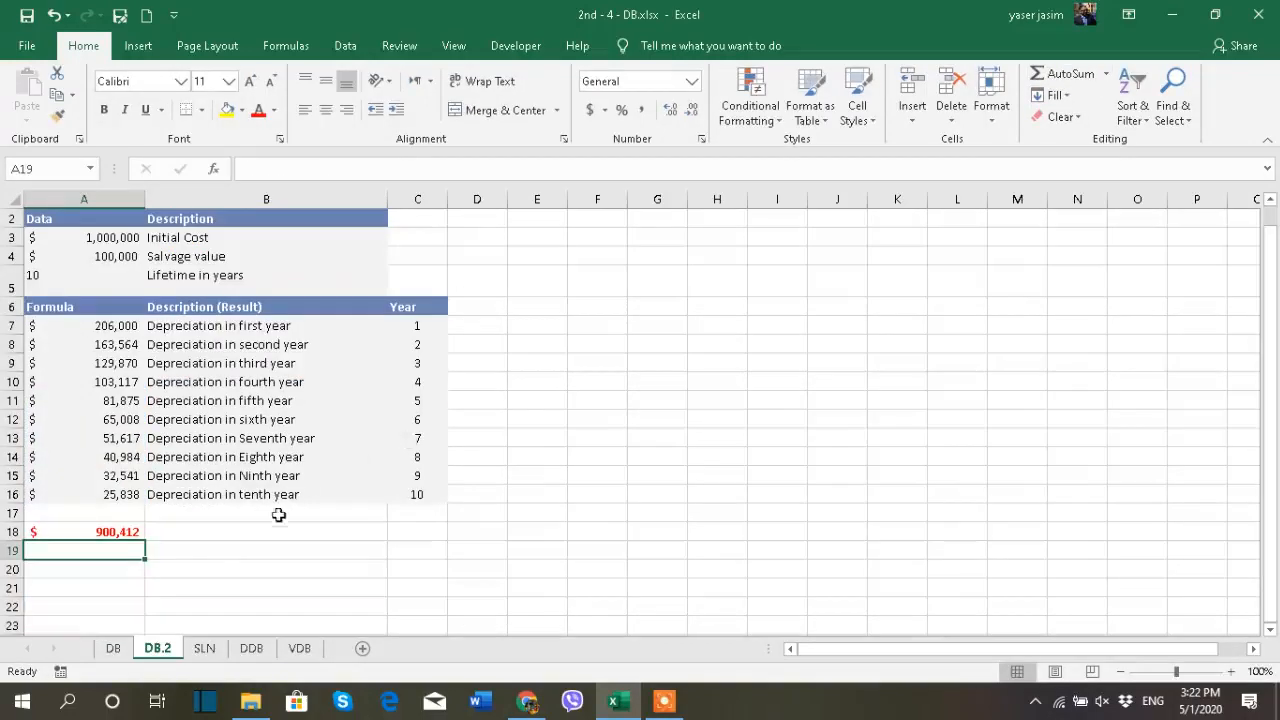
- Review the depreciation total against the salvage value on DB.2, and compare the car's input data on the DB and SLN sheets
scroll(220, 557, up, 1)
click(126, 613)
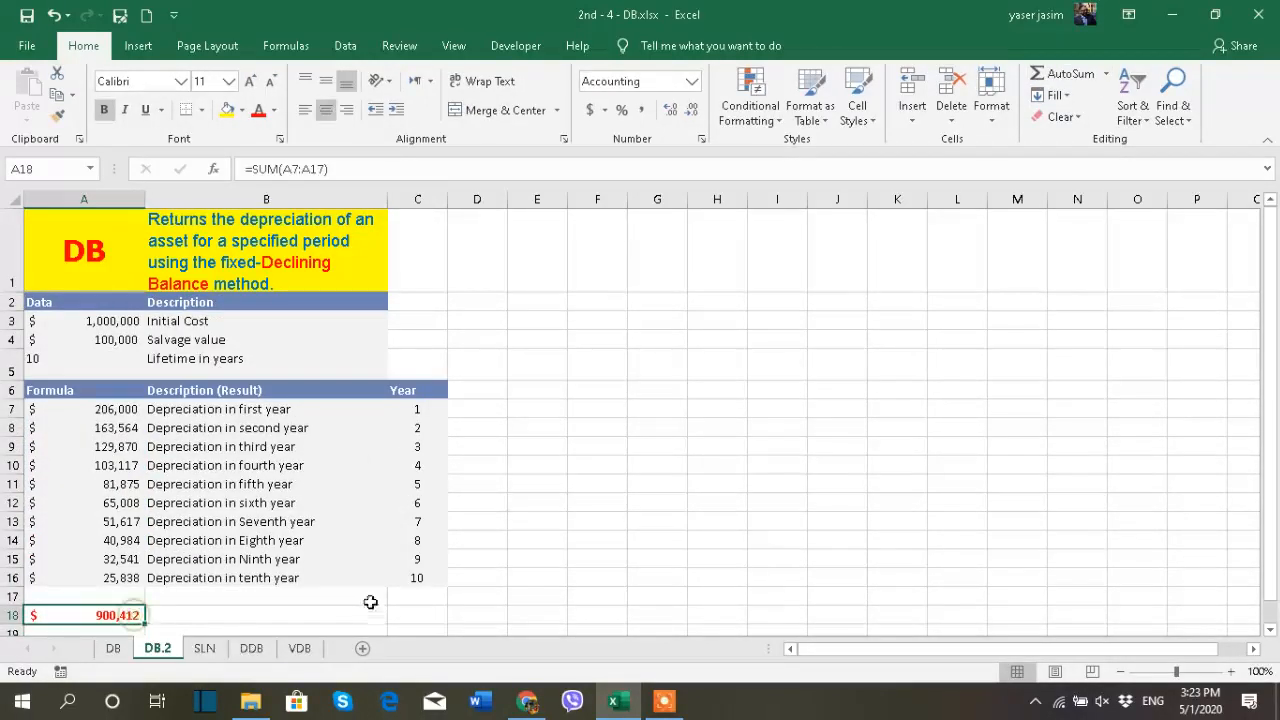
click(137, 340)
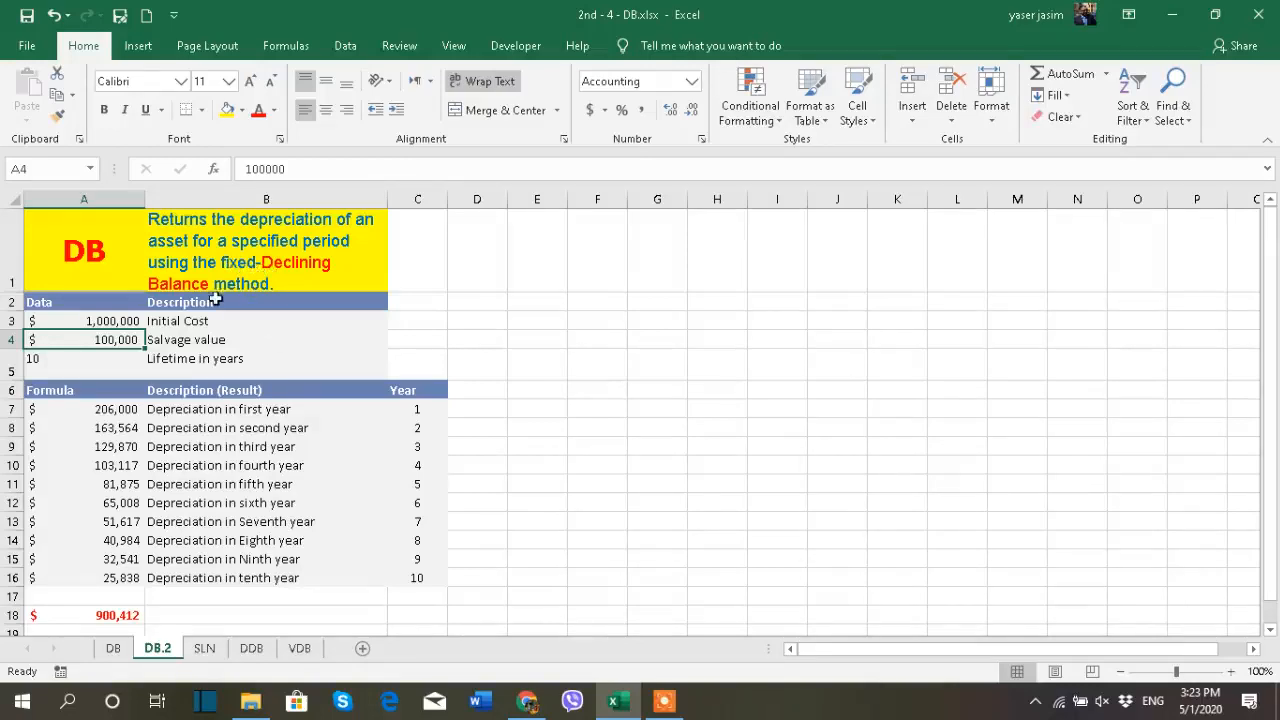
click(205, 650)
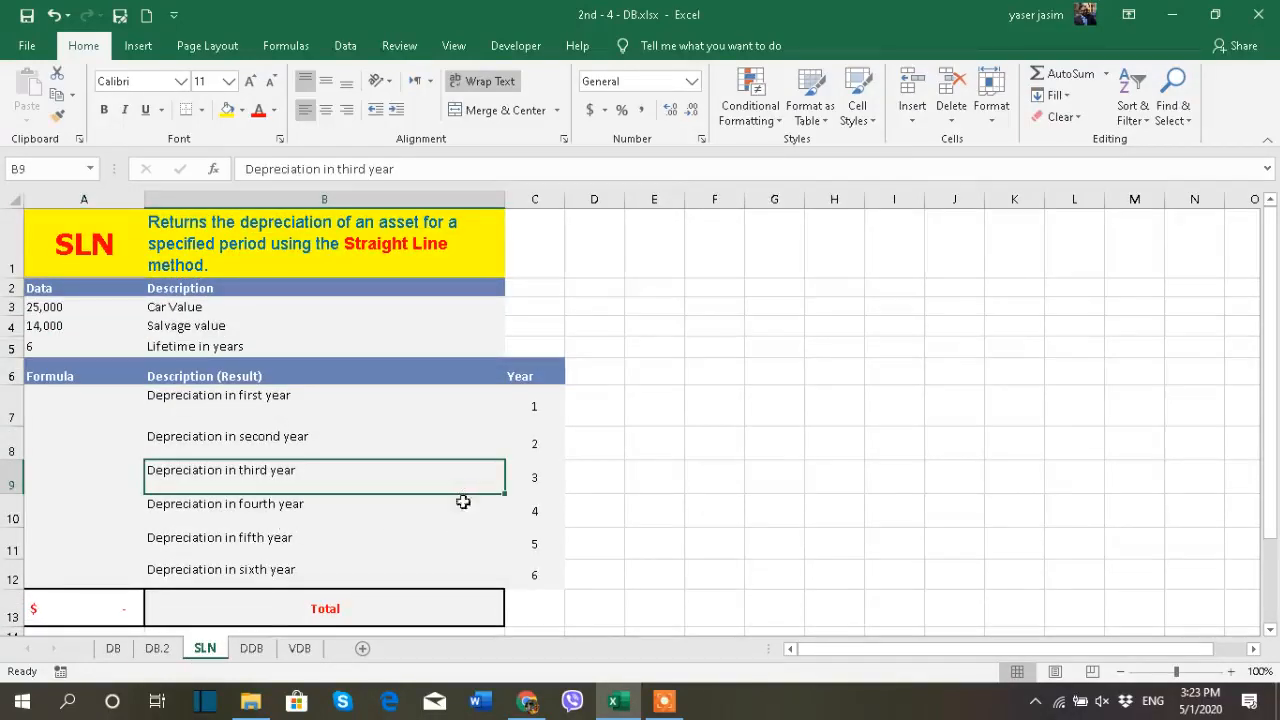
click(113, 650)
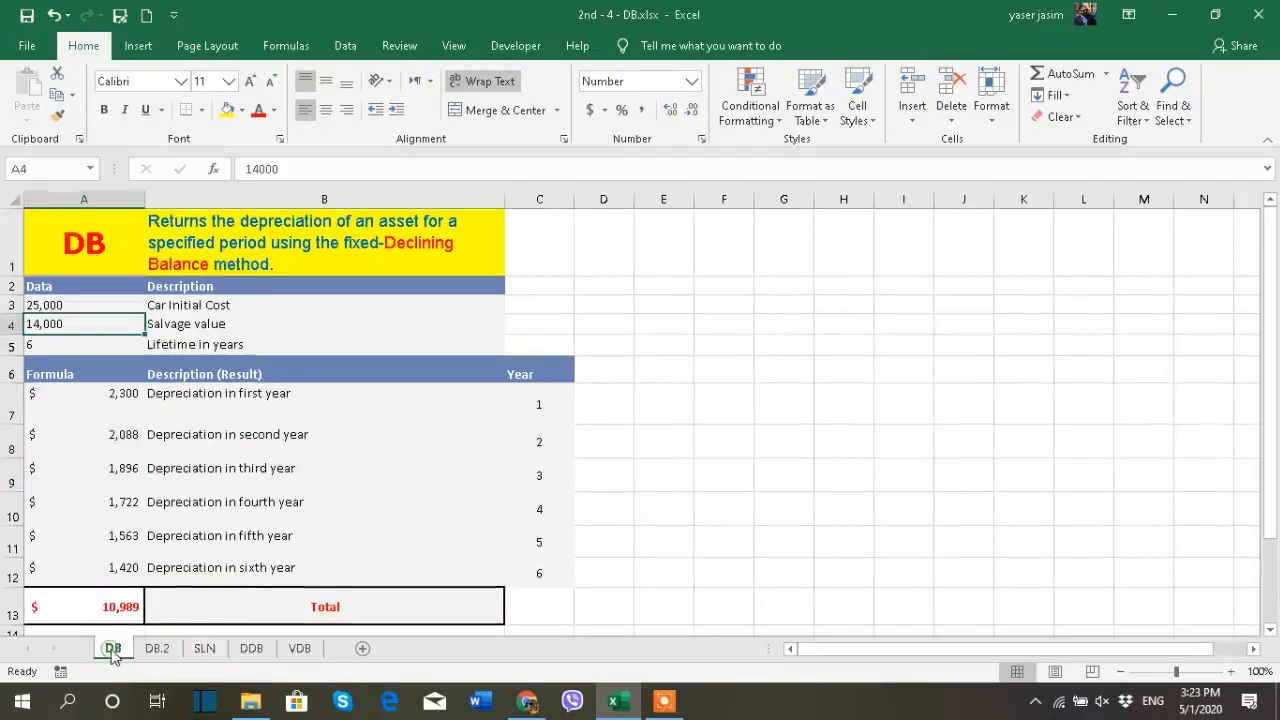
click(70, 305)
click(80, 340)
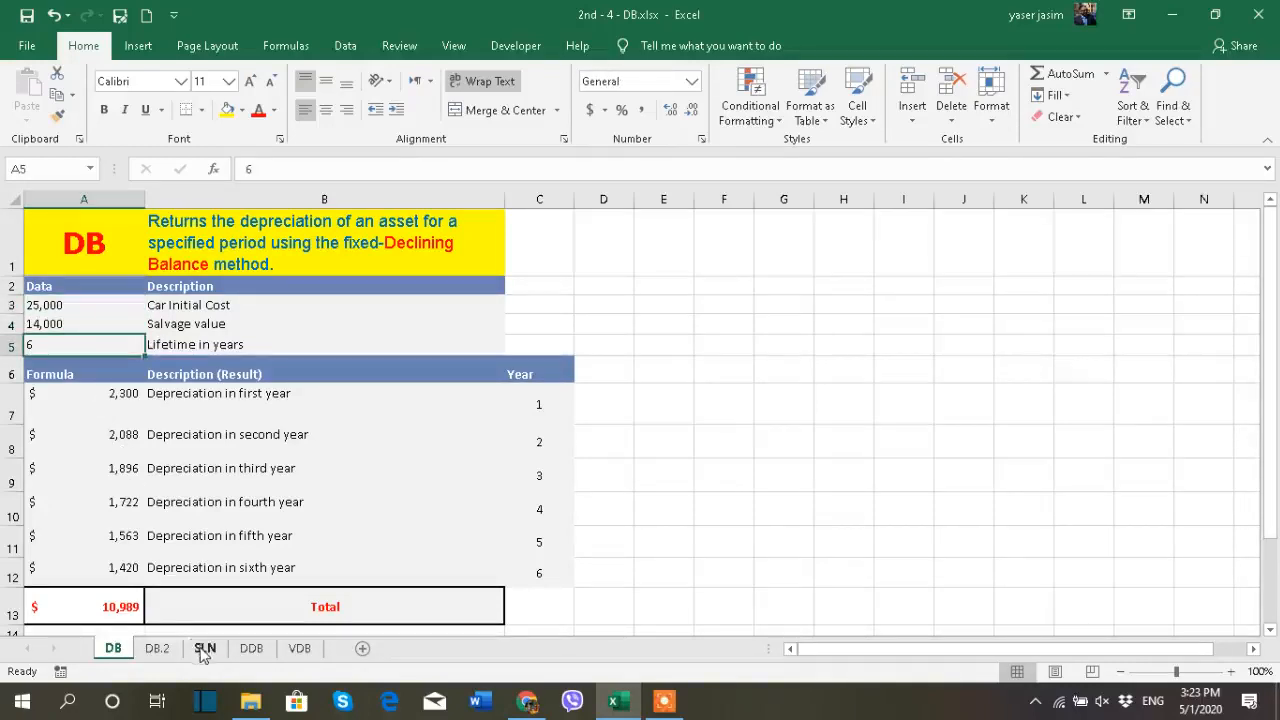
click(204, 648)
double_click(186, 306)
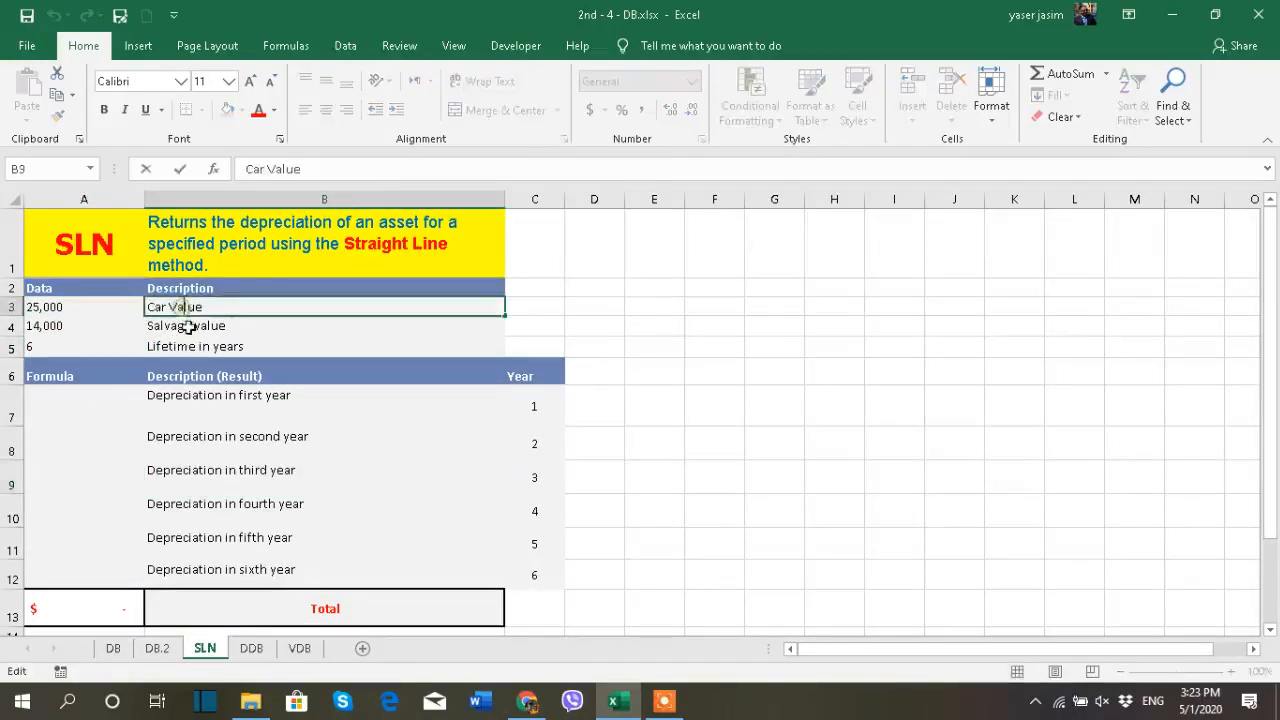
click(235, 447)
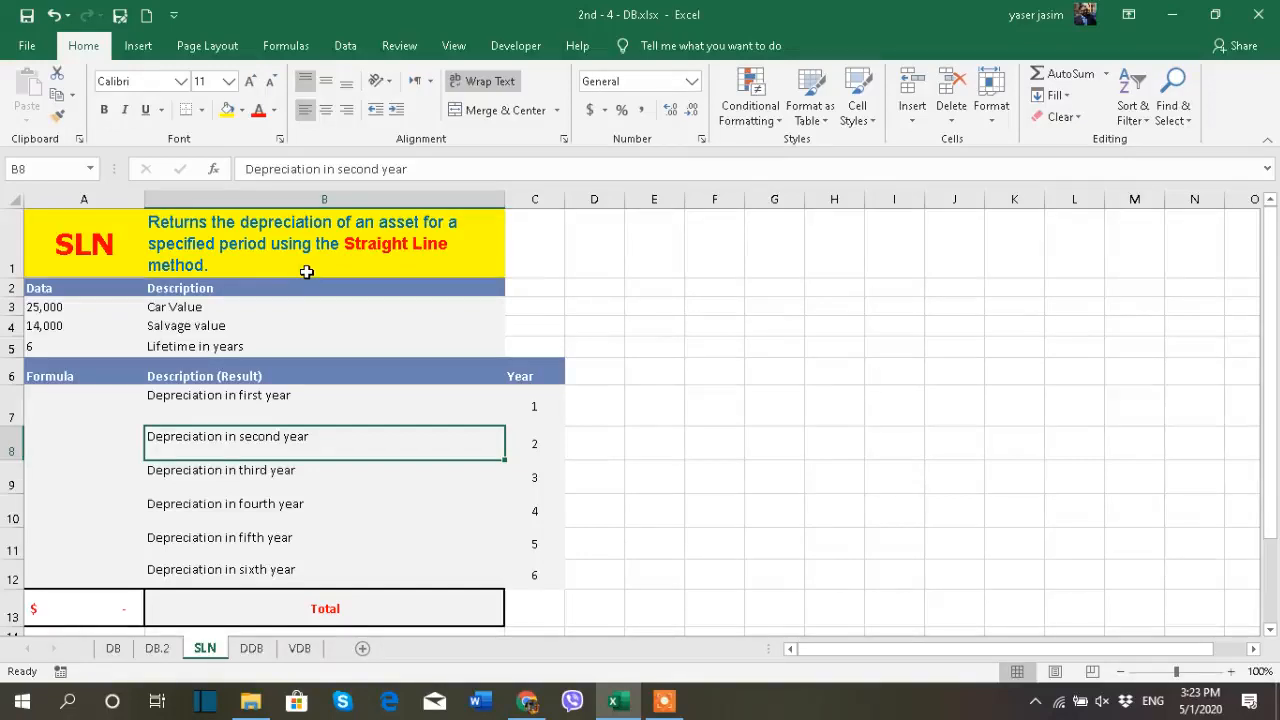
- Clear the existing total formula from A13 on the SLN sheet
click(85, 610)
mouse_move(643, 700)
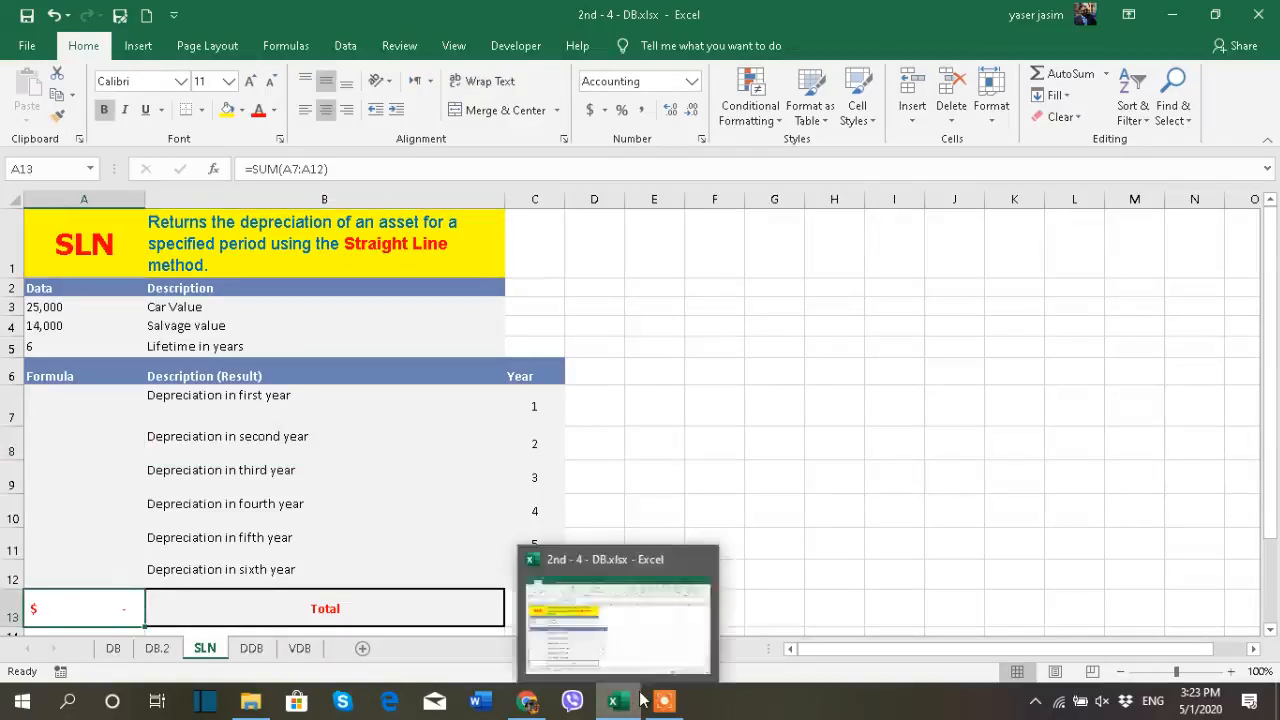
key(Delete)
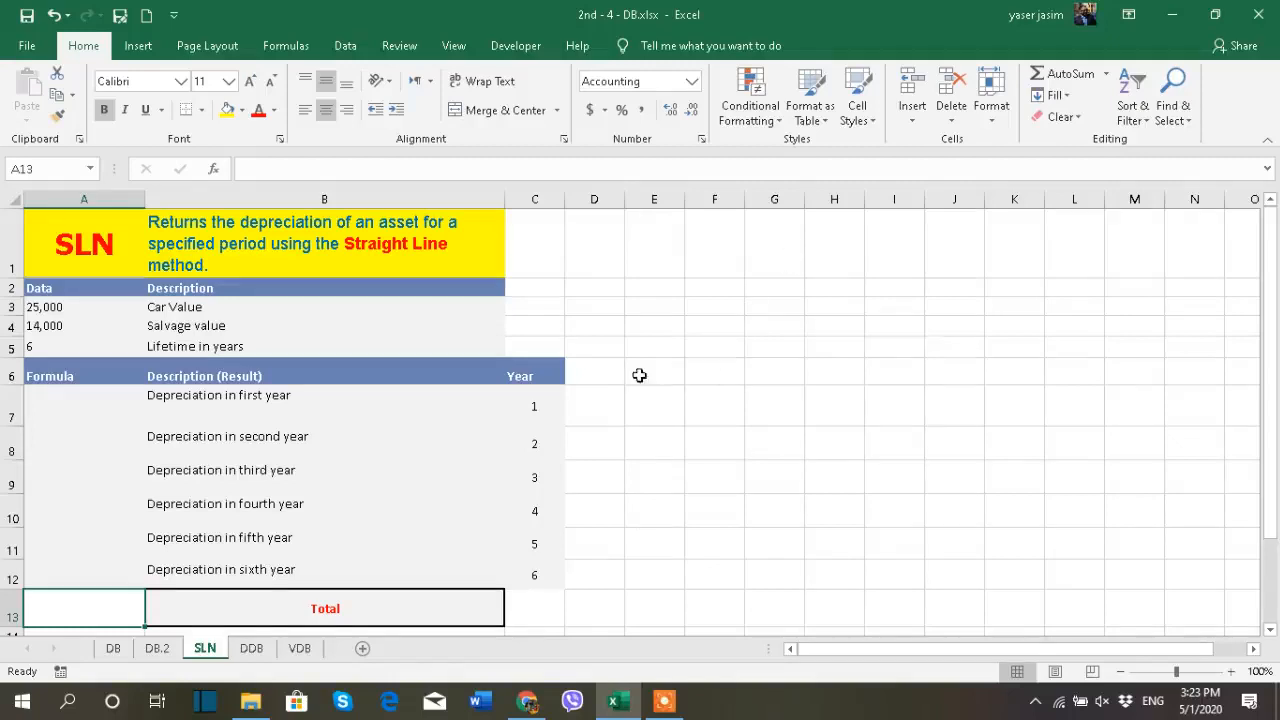
- Begin the first-year depreciation formula in A7 with the SLN function and the absolute cost reference $A$3
drag(558, 403, 560, 574)
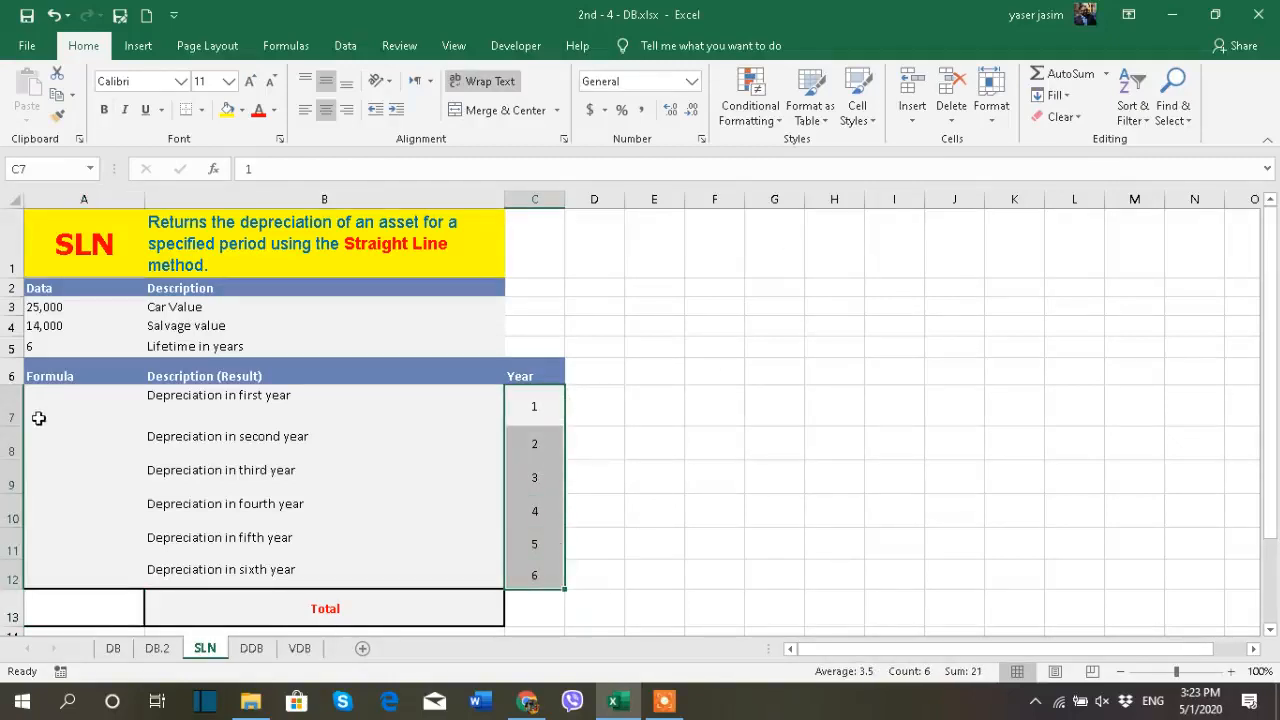
click(66, 400)
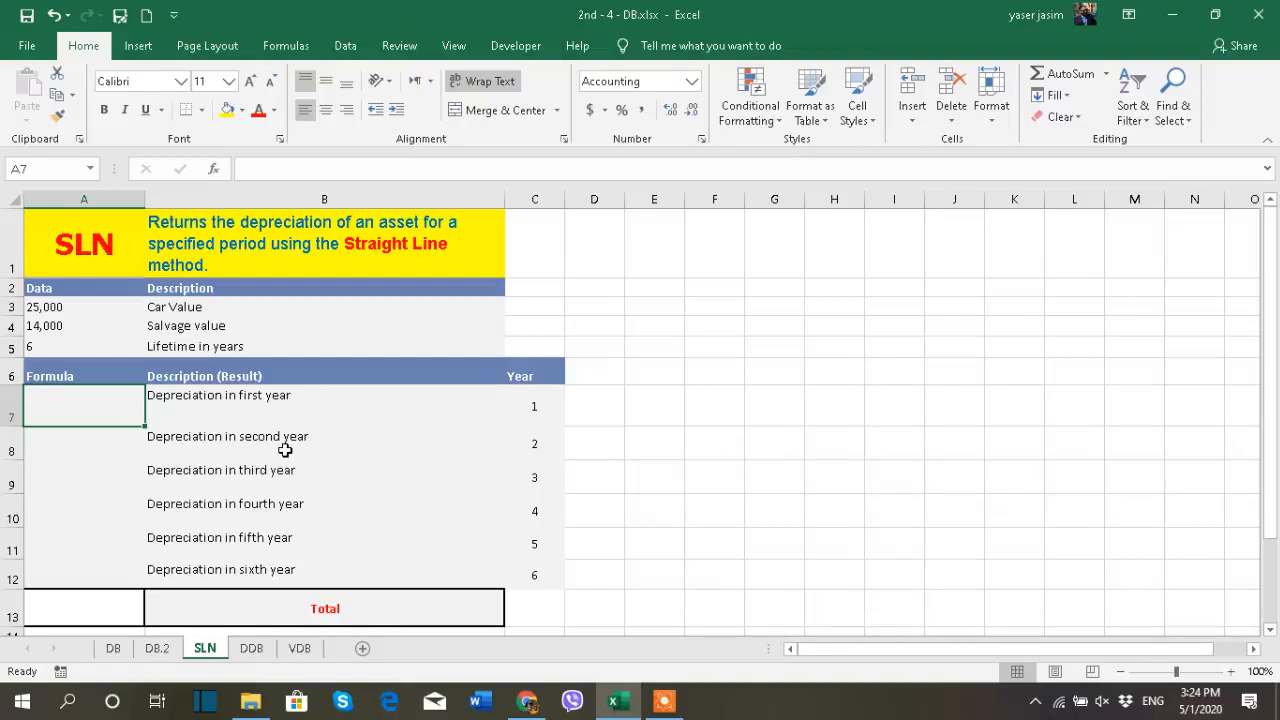
drag(540, 418, 526, 571)
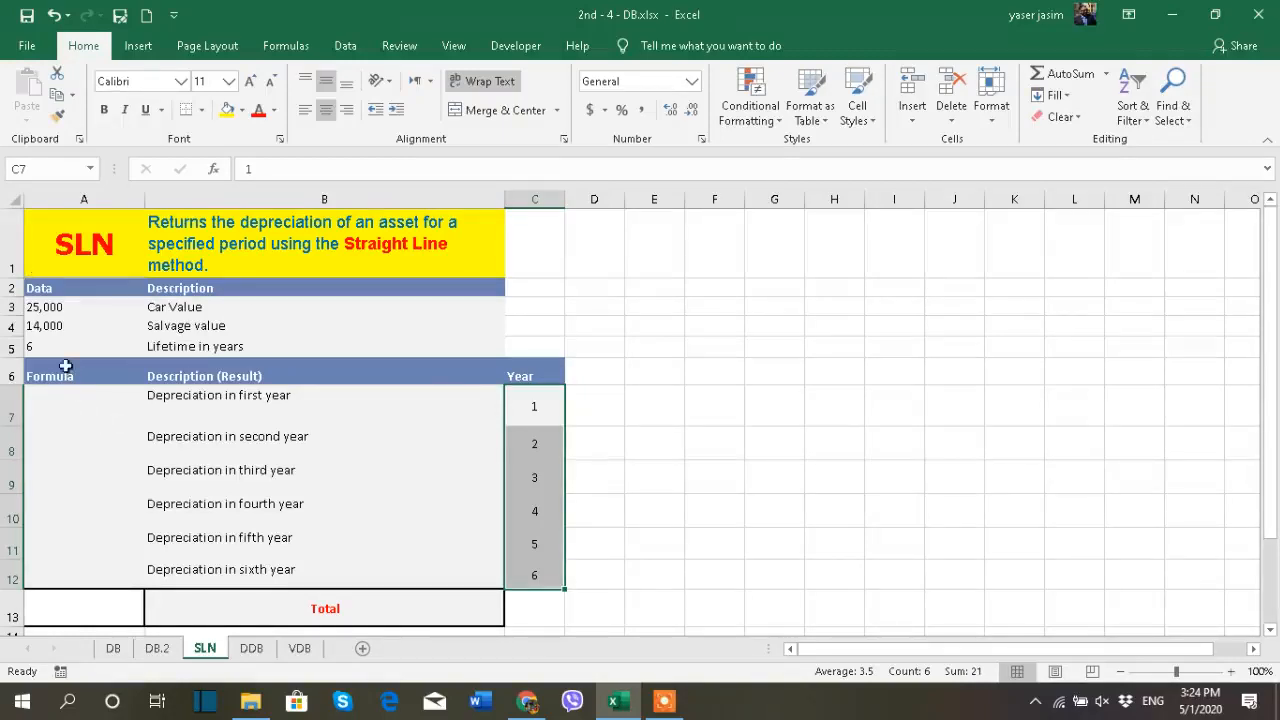
click(91, 400)
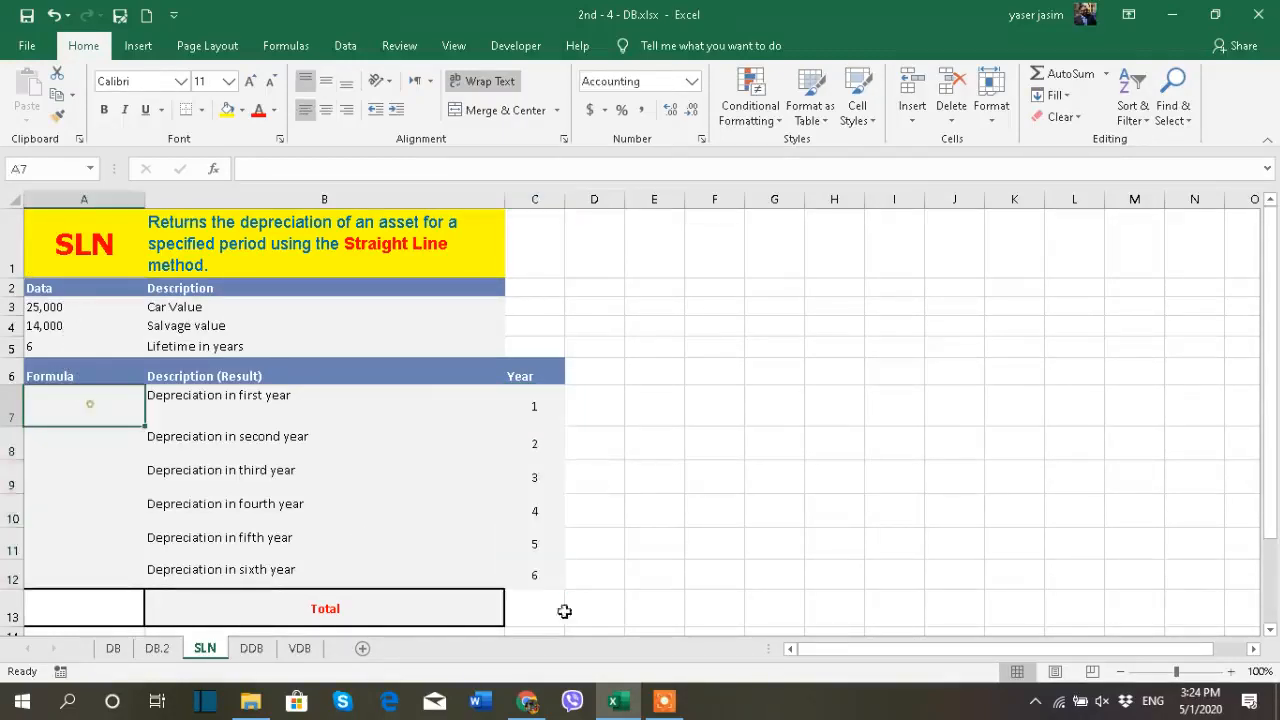
text(=)
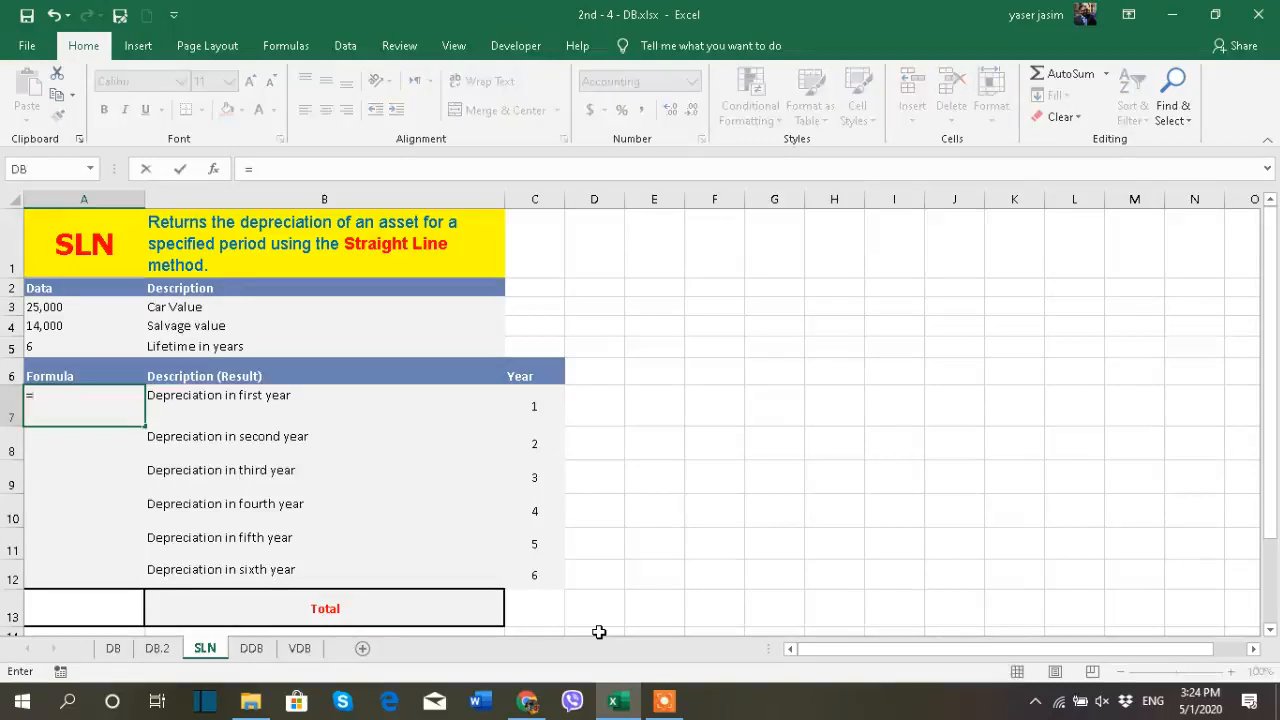
text(sln)
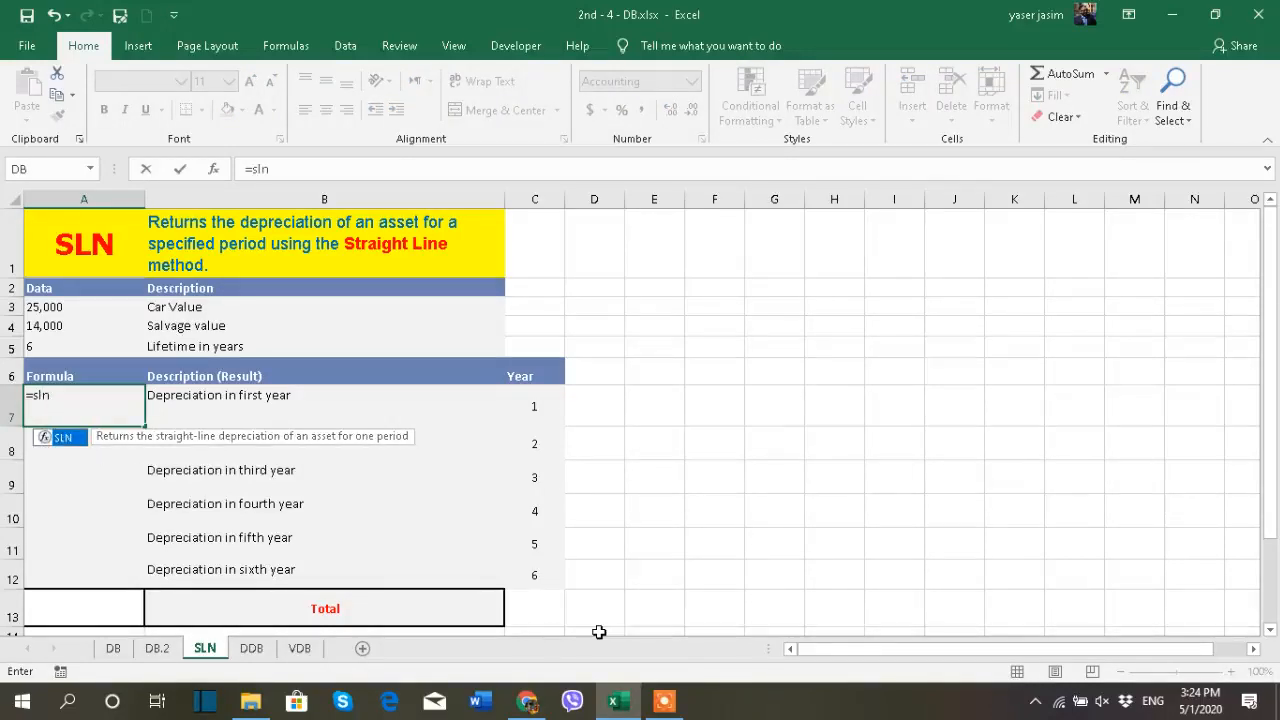
double_click(75, 440)
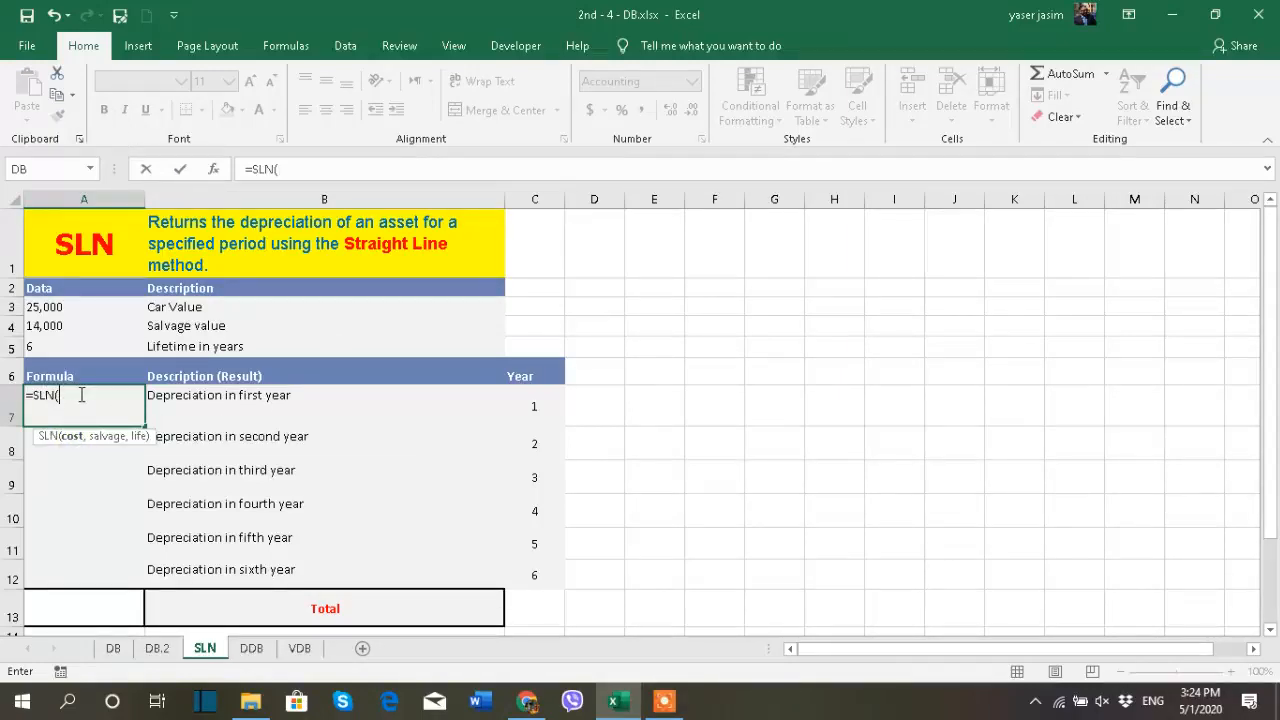
click(55, 308)
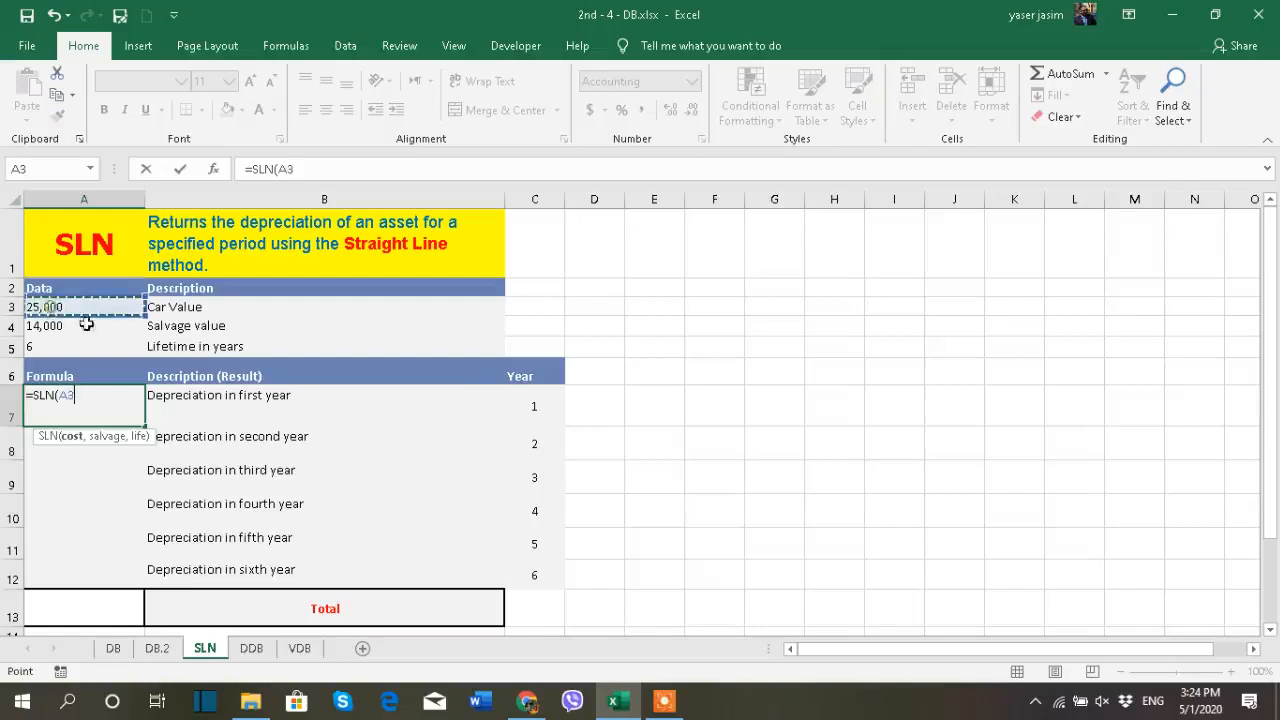
key(F4)
text(,)
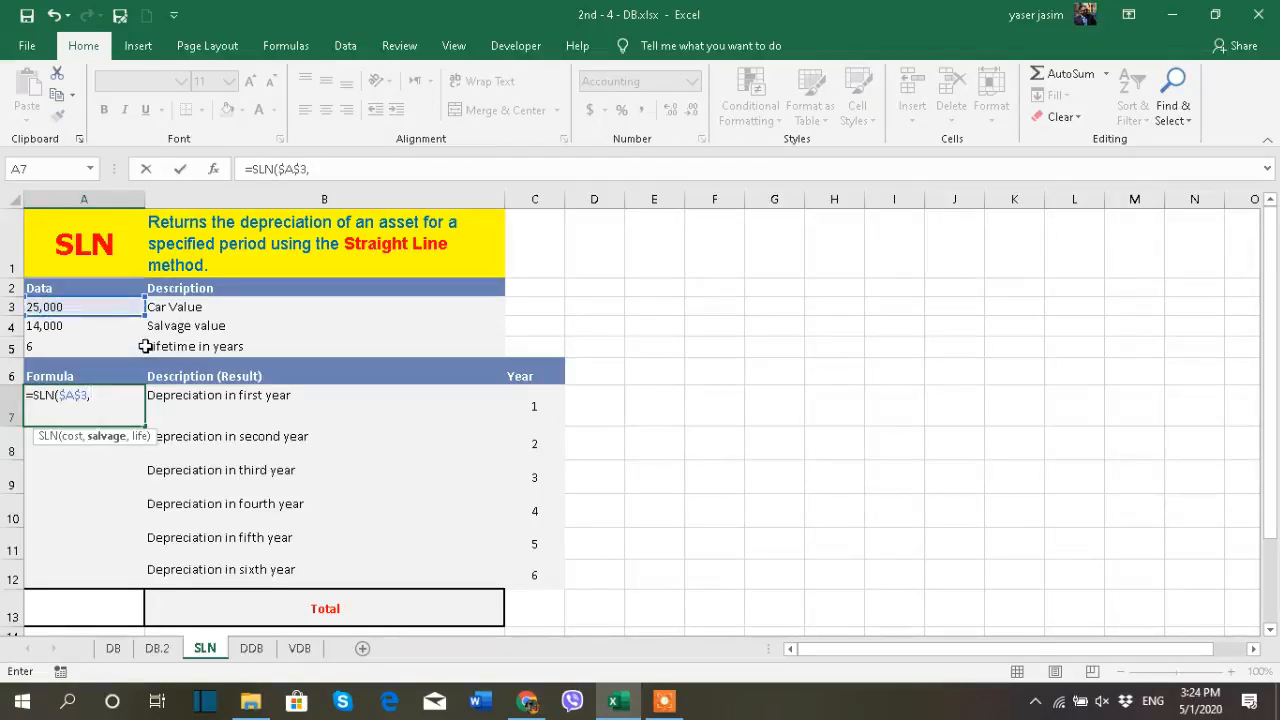
- Complete the A7 formula as =SLN($A$3,$A$4,$A$5), with absolute salvage and life references
click(73, 326)
key(F4)
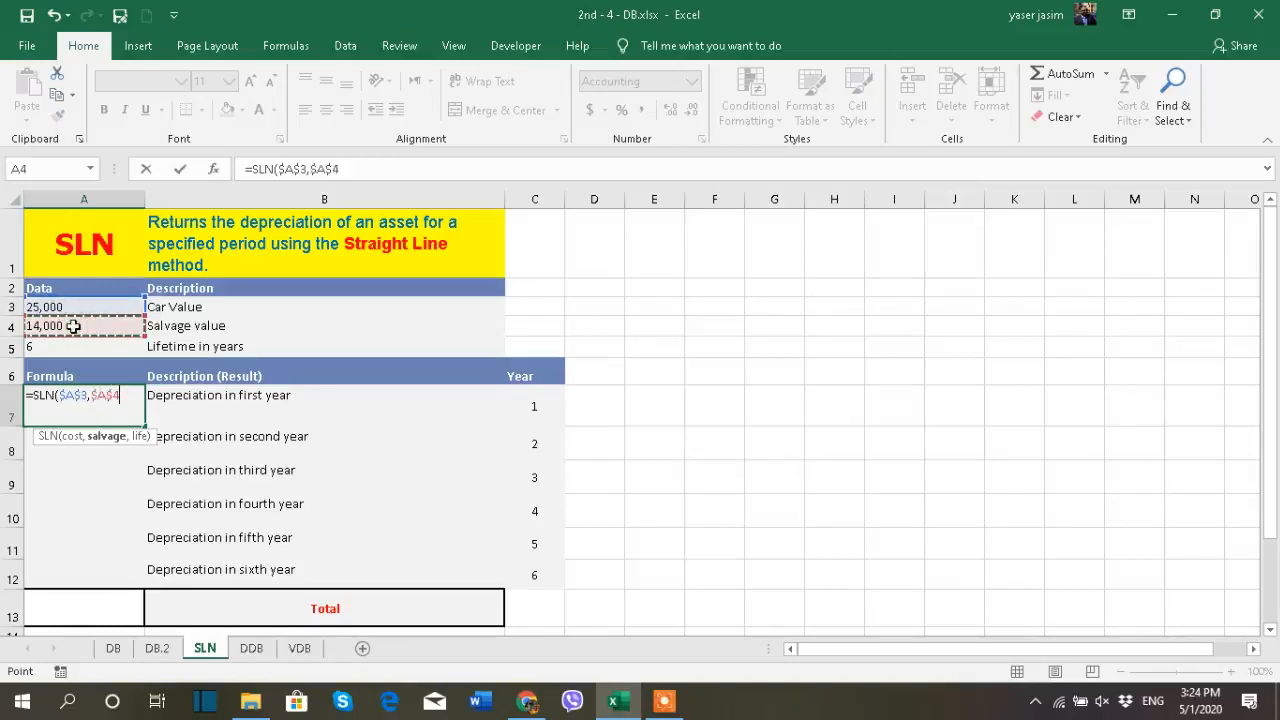
text(,)
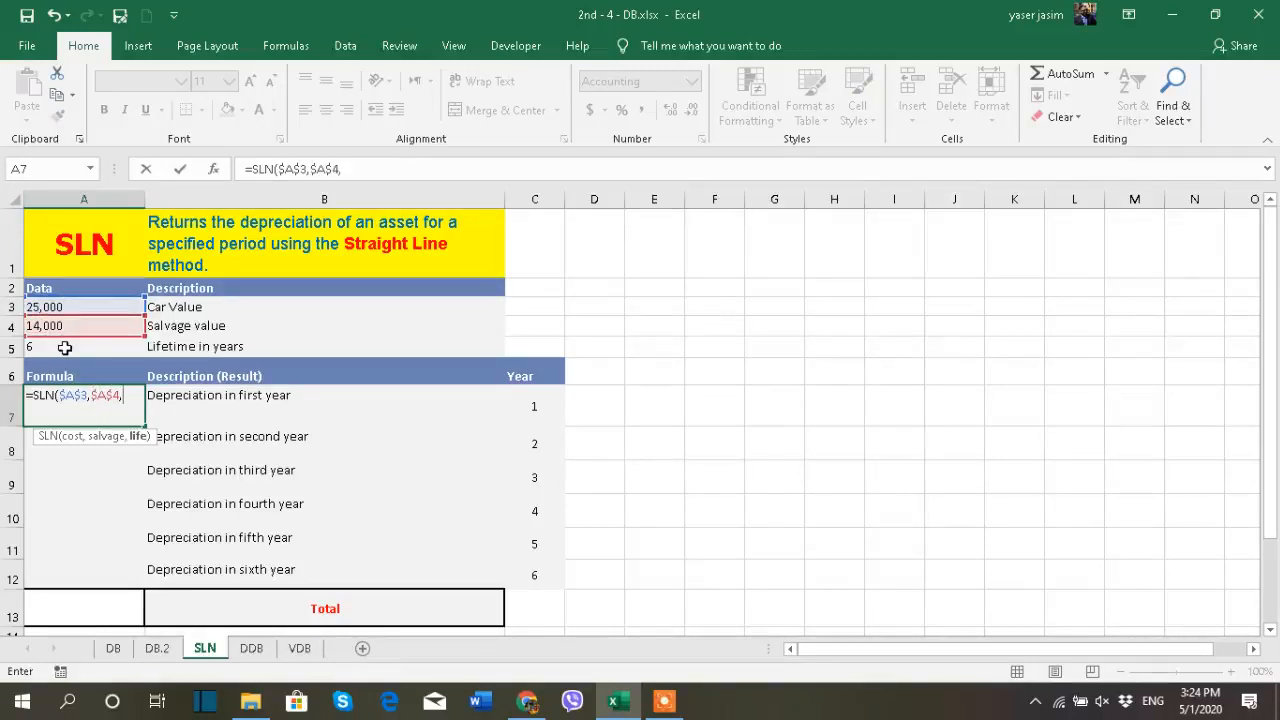
click(65, 347)
key(F4)
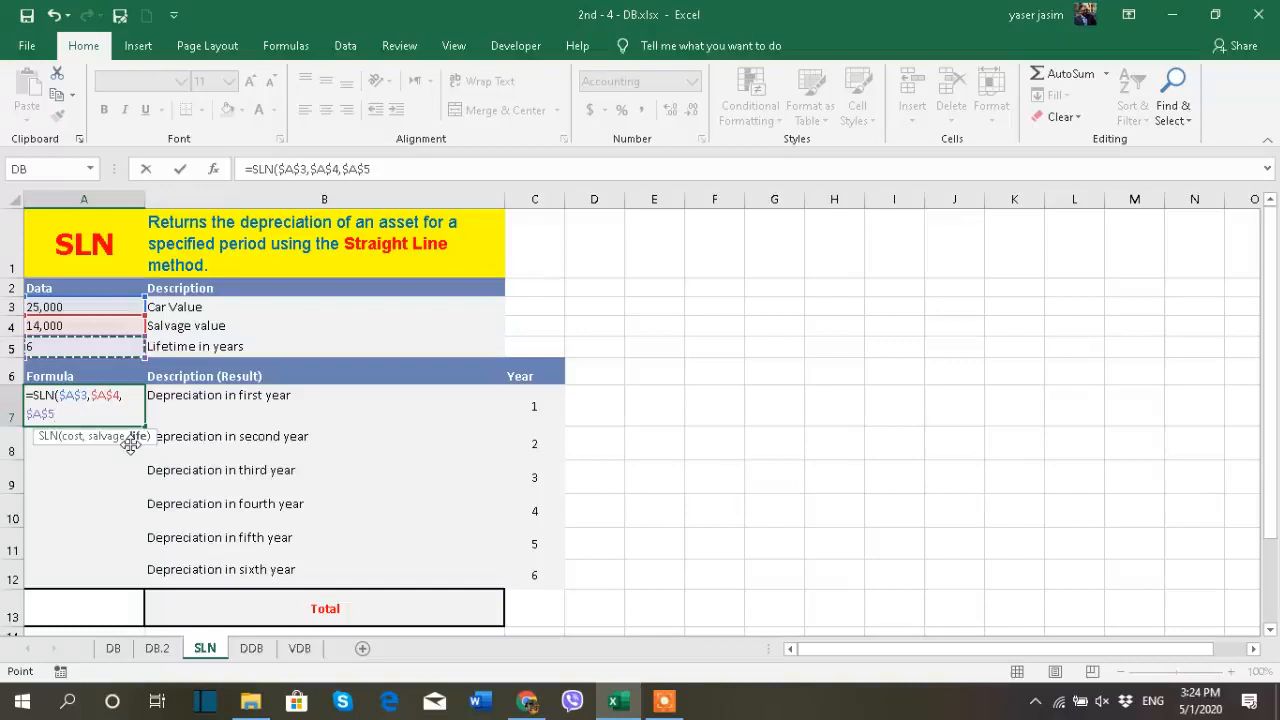
text())
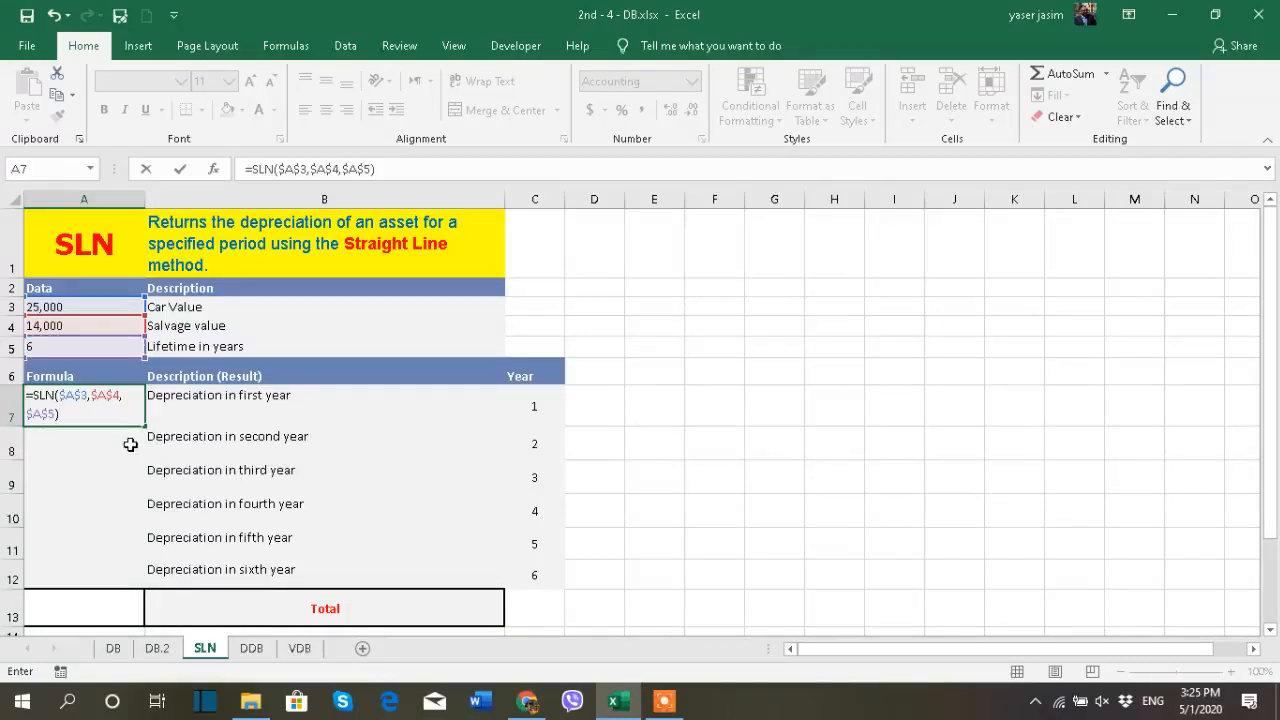
key(Return)
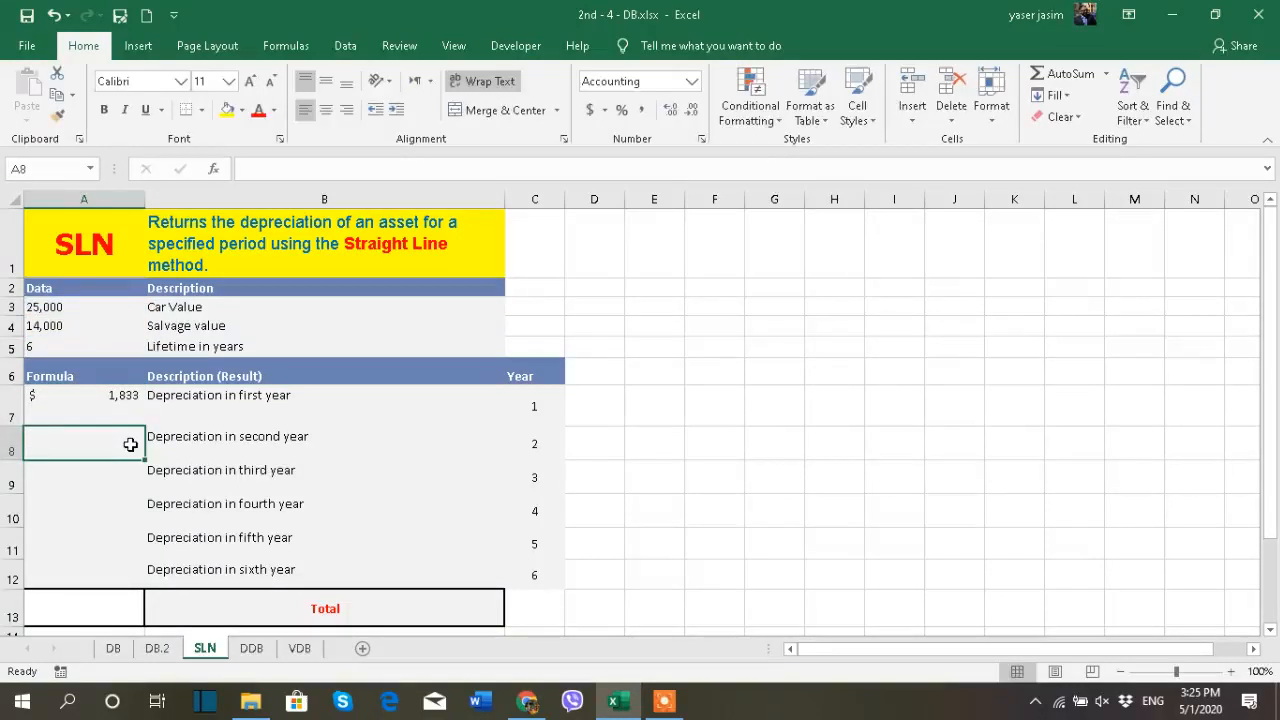
- Fill the straight-line formula from A7 down through A12 and check each year's depreciation cell
click(102, 403)
drag(145, 426, 148, 582)
click(118, 400)
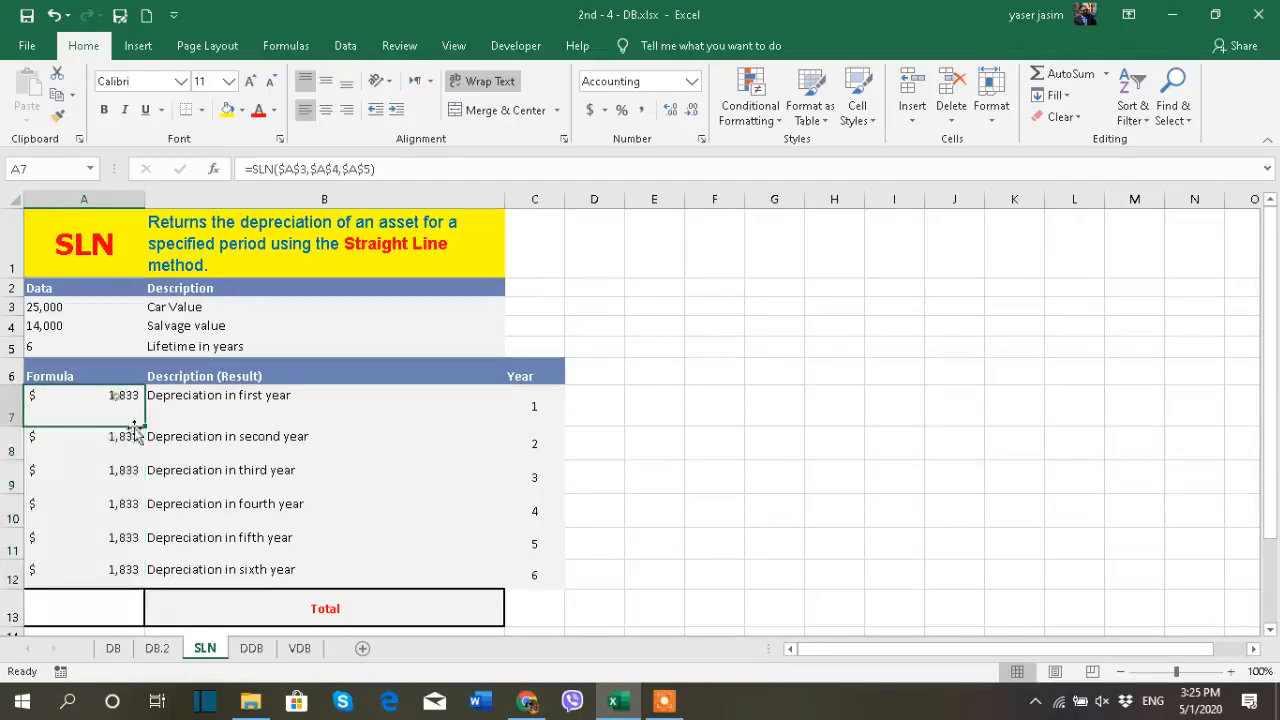
click(126, 452)
click(106, 478)
click(120, 512)
click(107, 543)
click(103, 569)
- Total the six yearly straight-line depreciation amounts in A13 with AutoSum, using =SUM(A7:A12)
click(94, 603)
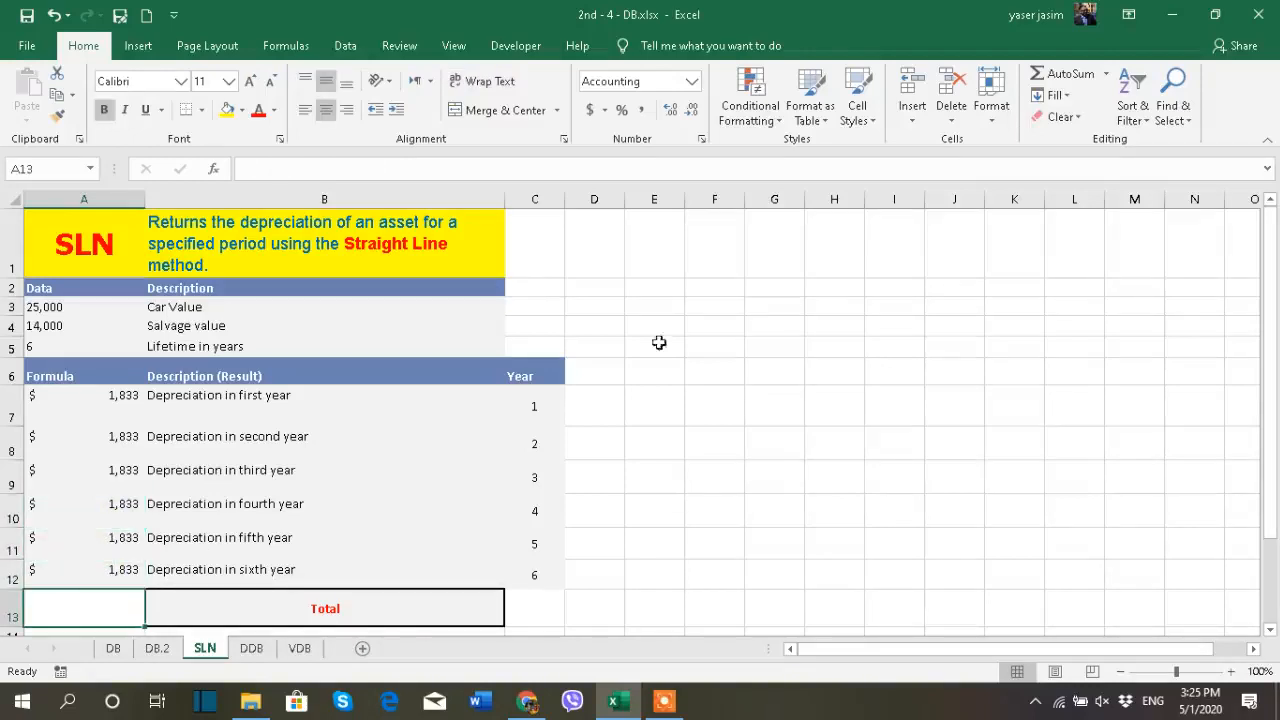
click(1045, 72)
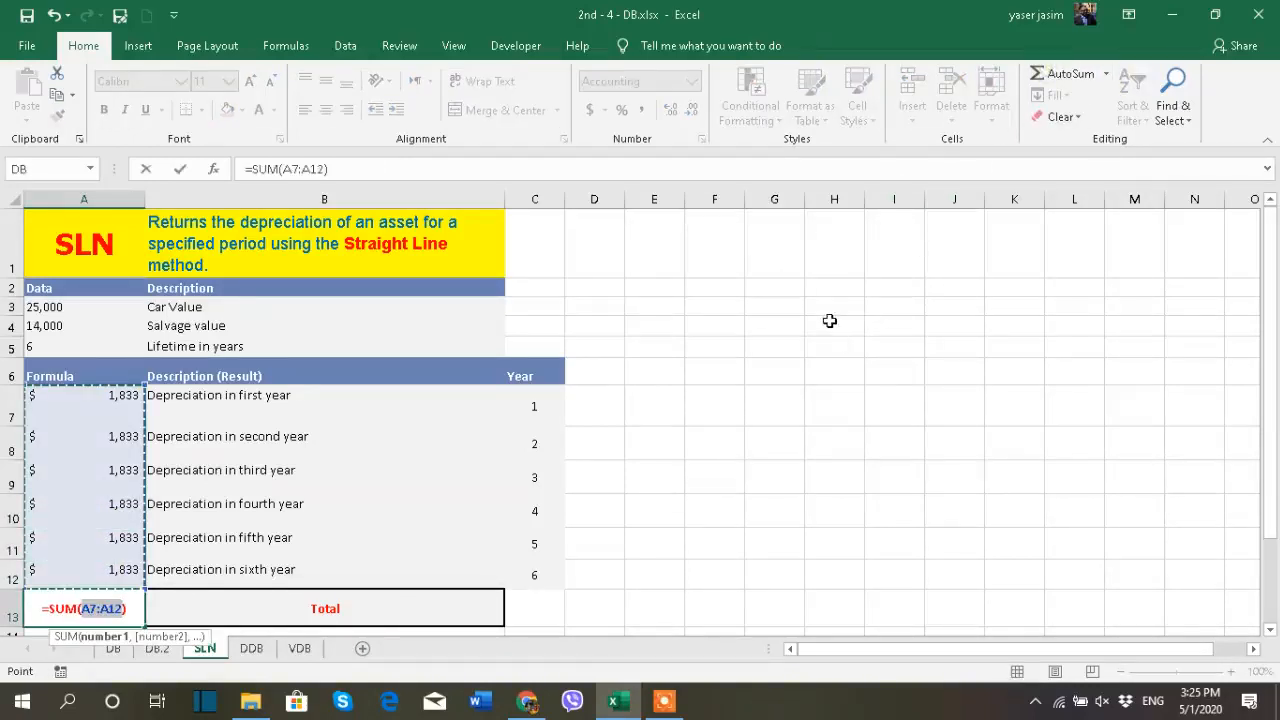
key(Return)
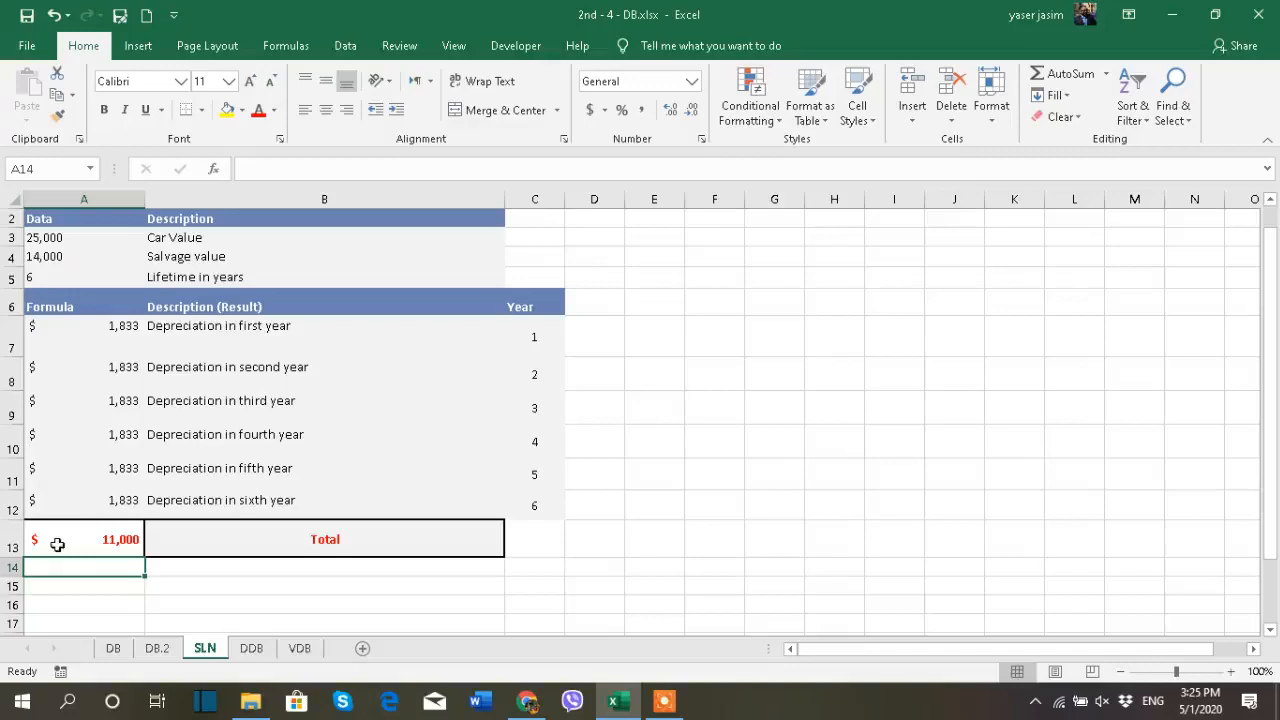
- Check the SLN total against the car value and salvage value, and compare the yearly amounts and totals on the DB and SLN sheets
click(60, 307)
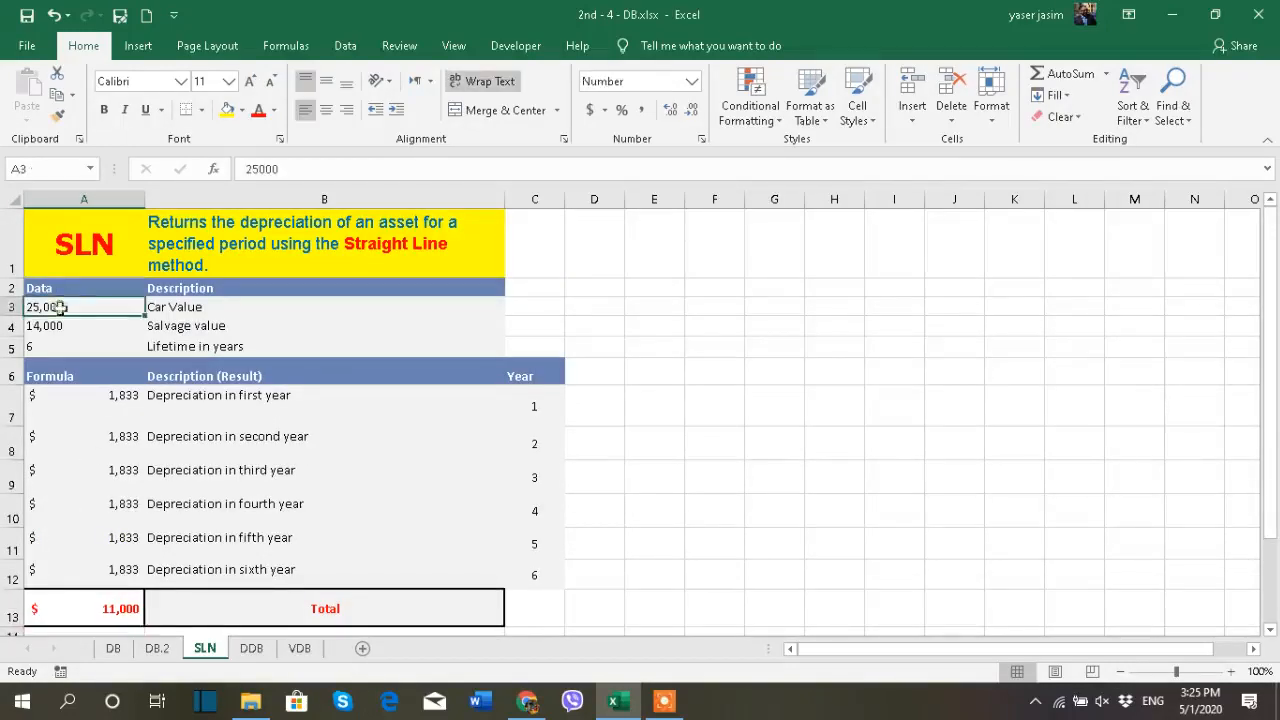
click(63, 327)
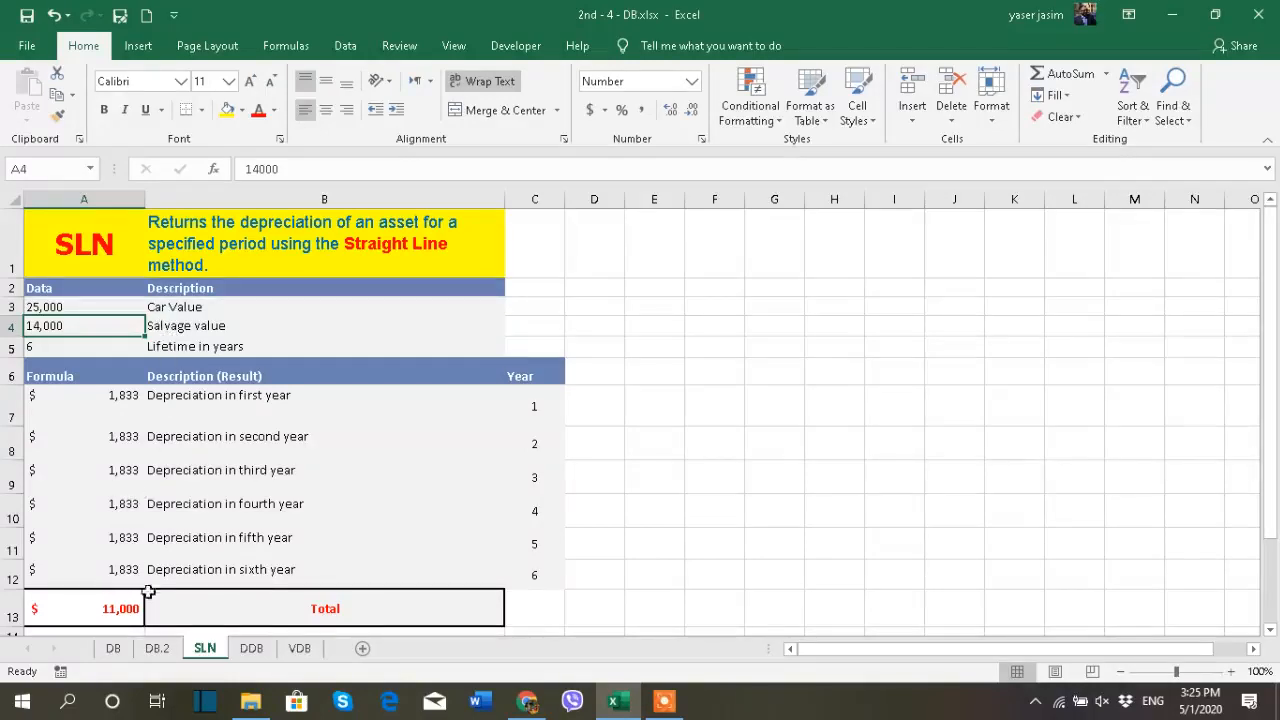
click(113, 648)
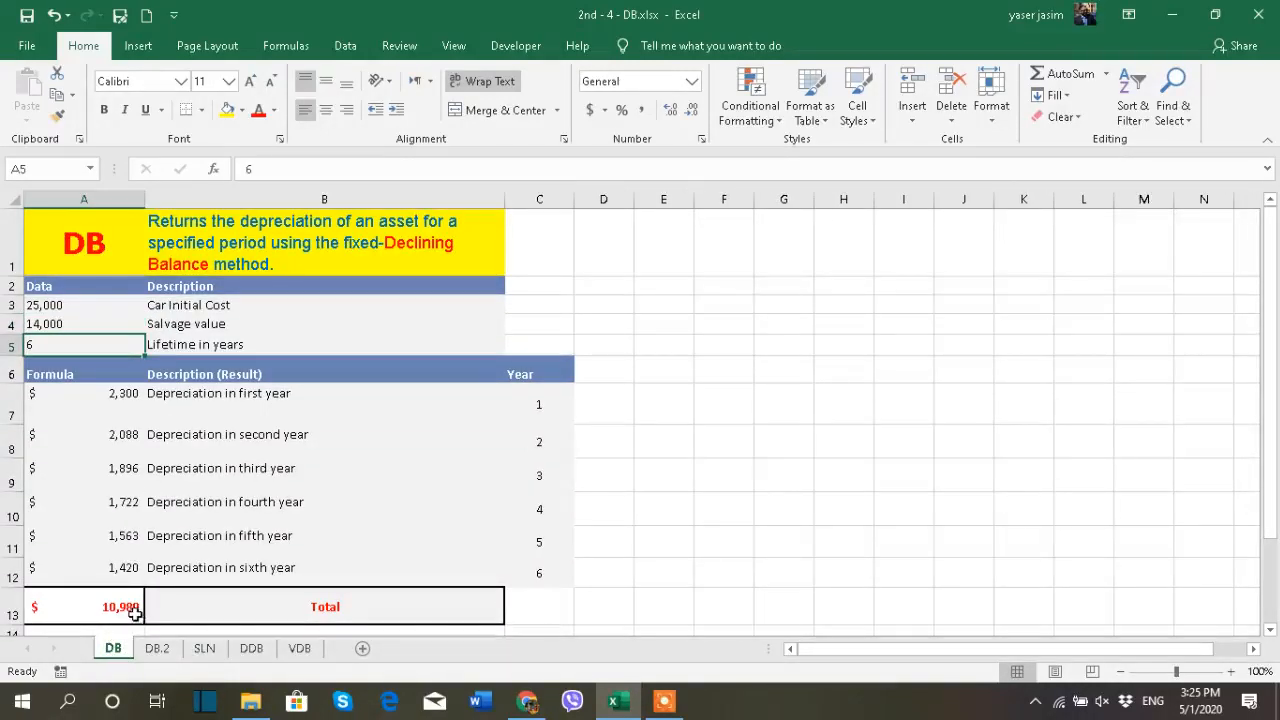
click(208, 650)
click(113, 650)
click(204, 650)
click(113, 650)
click(204, 650)
click(113, 650)
click(204, 650)
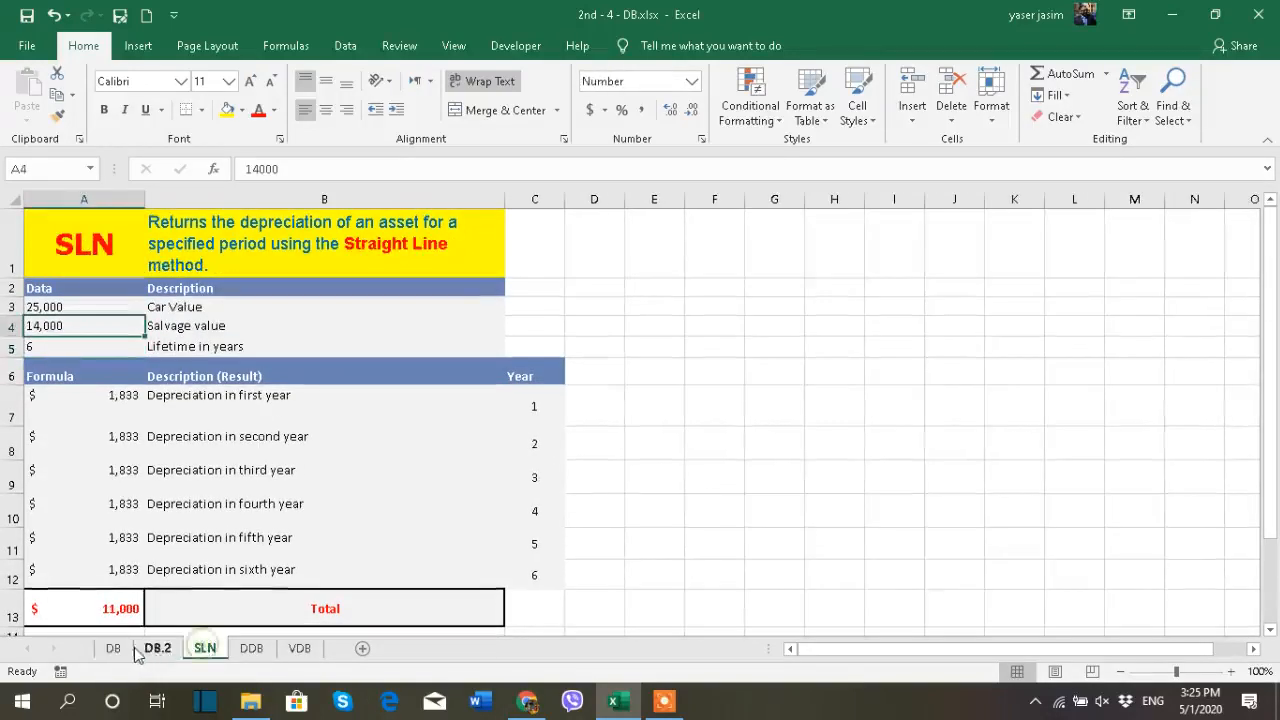
click(113, 650)
click(204, 650)
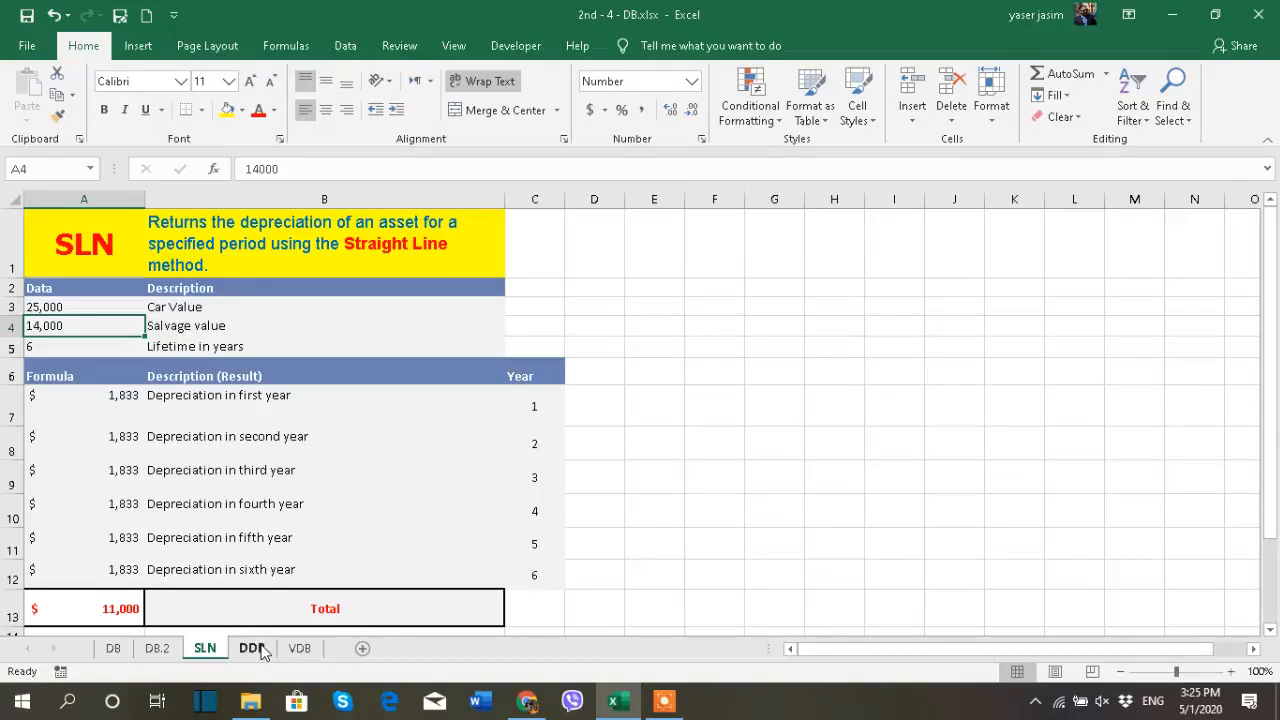
click(300, 648)
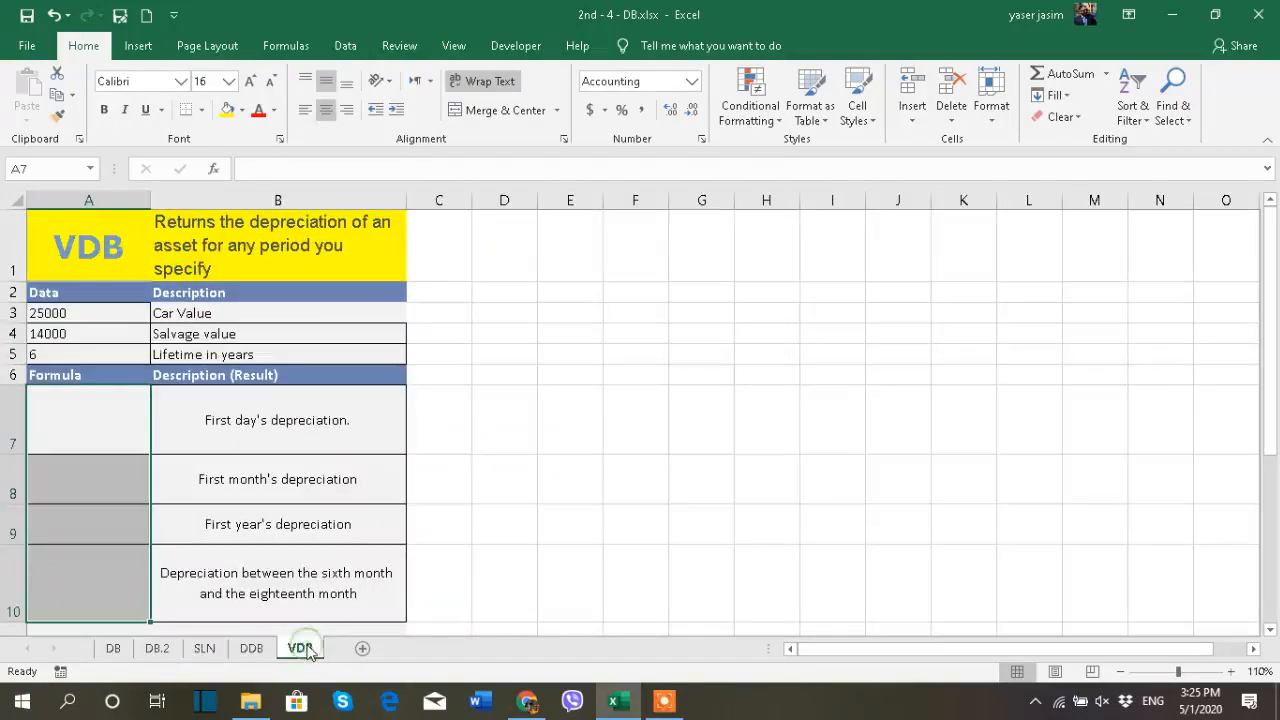
click(245, 648)
click(204, 648)
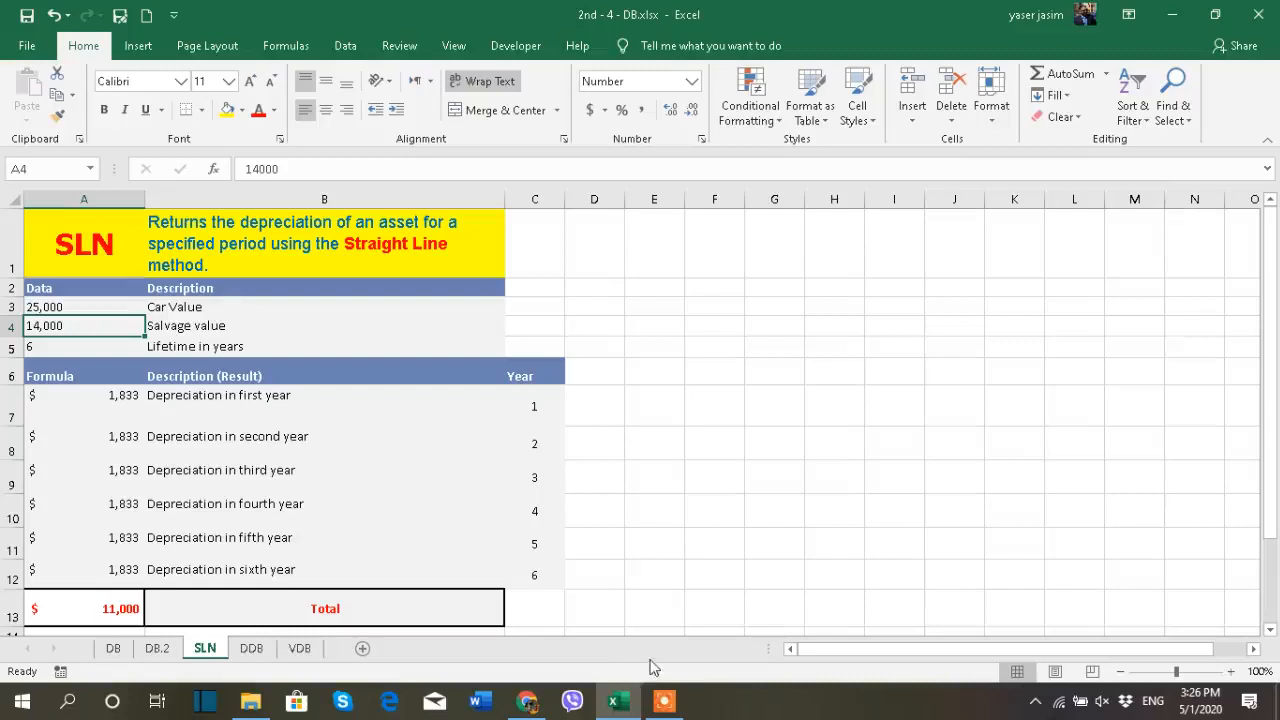
mouse_move(665, 707)
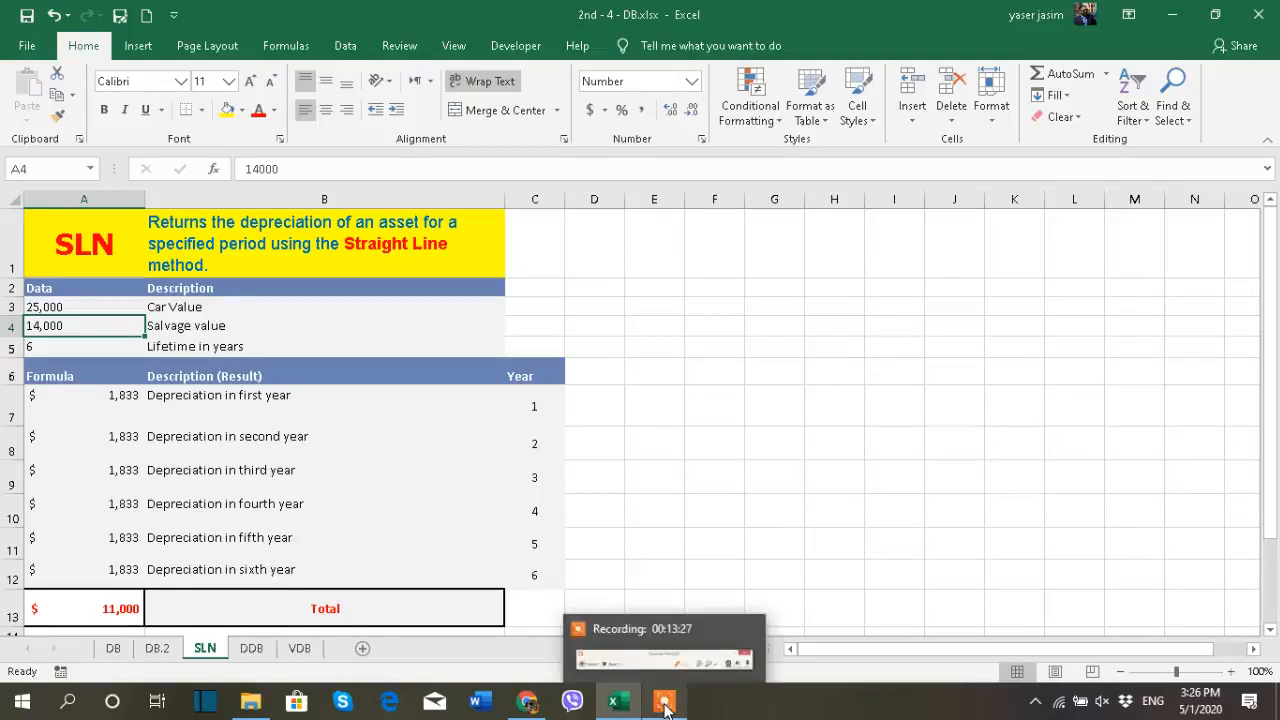